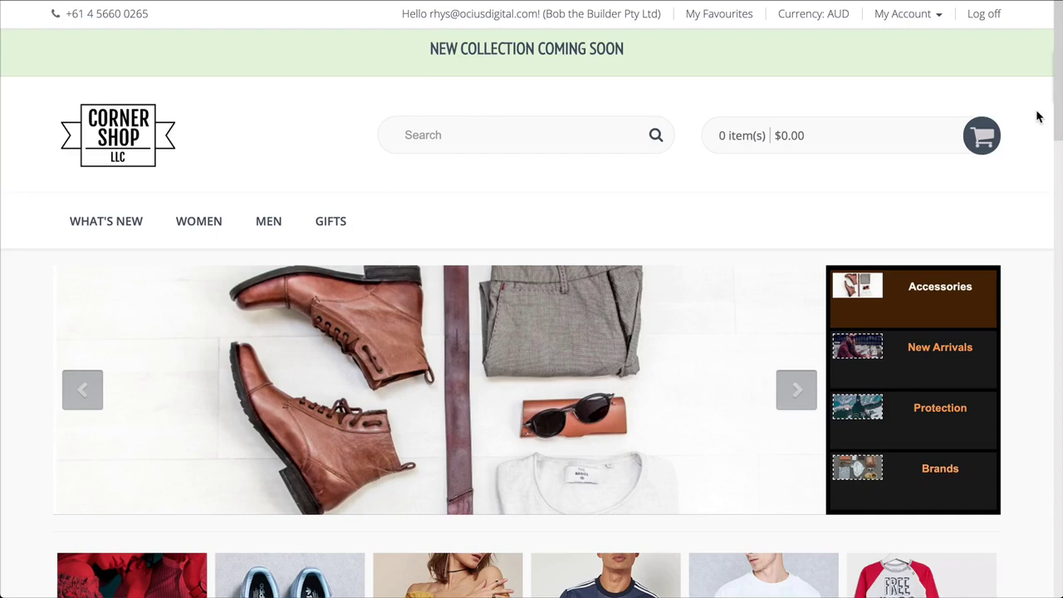
# Step: Go through Integrations to the B2B Portal, view Corner Shop LLC, then return to All Portals
pyautogui.scroll(-3, 1037, 116)
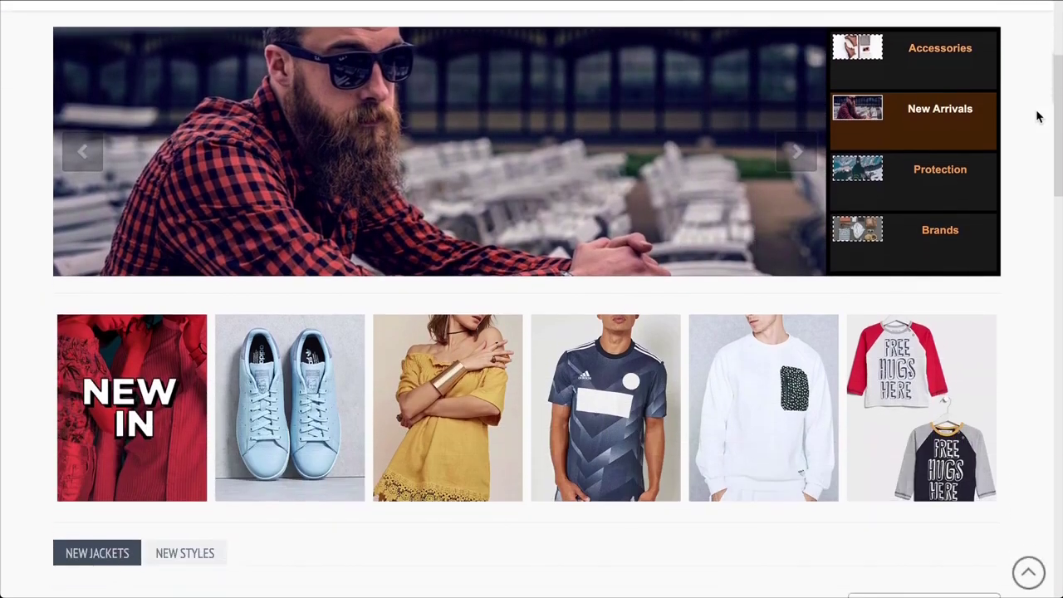
pyautogui.scroll(-5, 1036, 116)
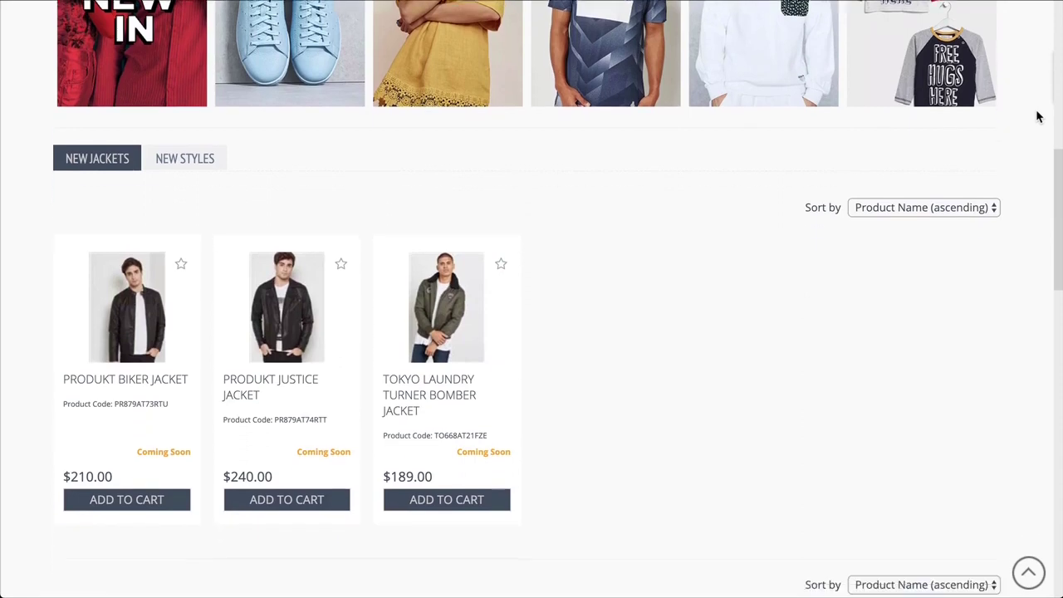
pyautogui.scroll(-7, 1037, 116)
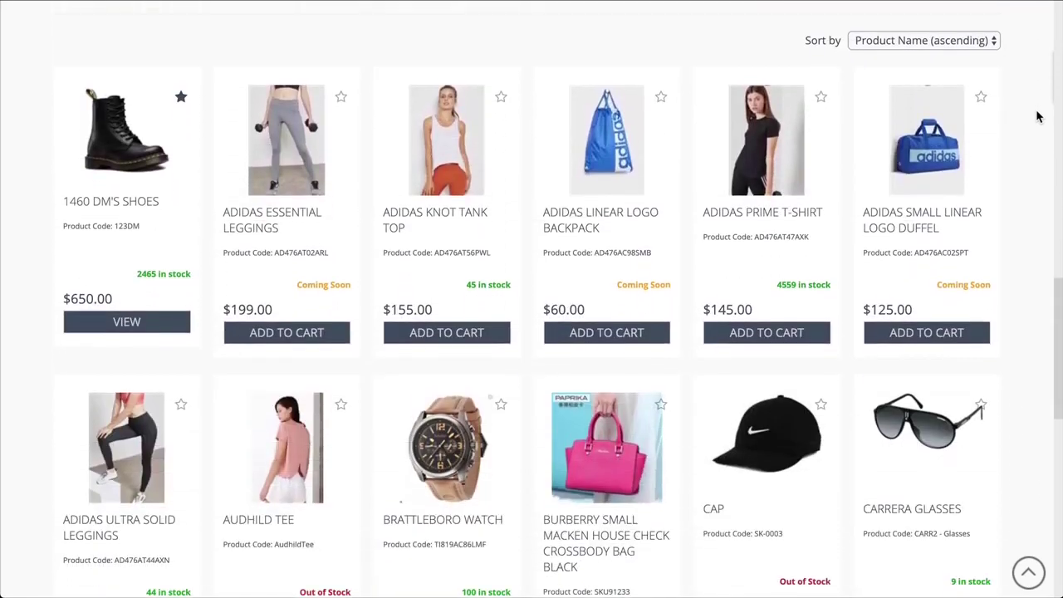
pyautogui.scroll(-6, 1036, 116)
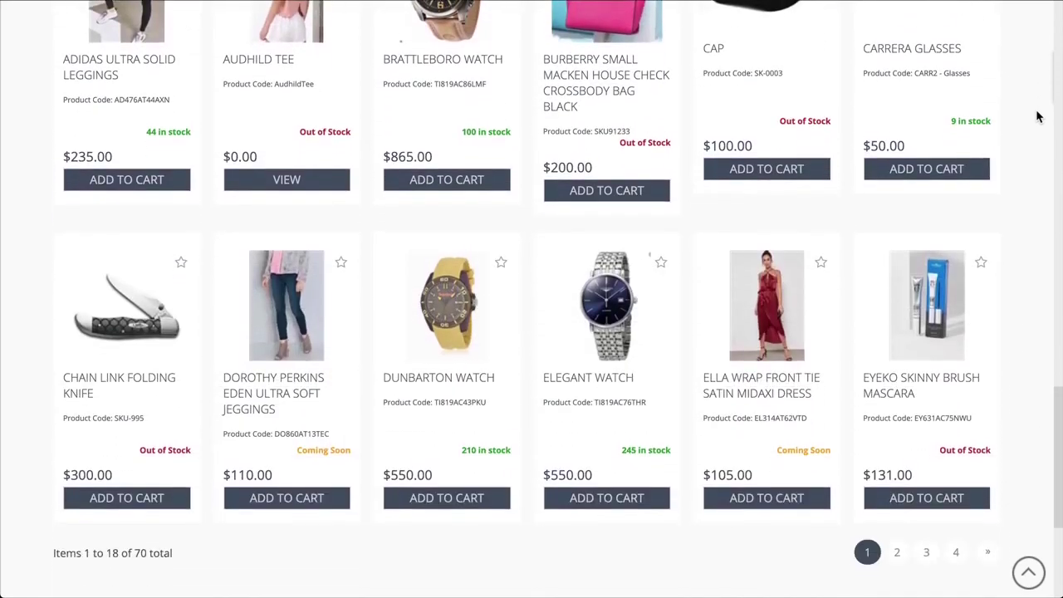
pyautogui.scroll(-4, 1036, 116)
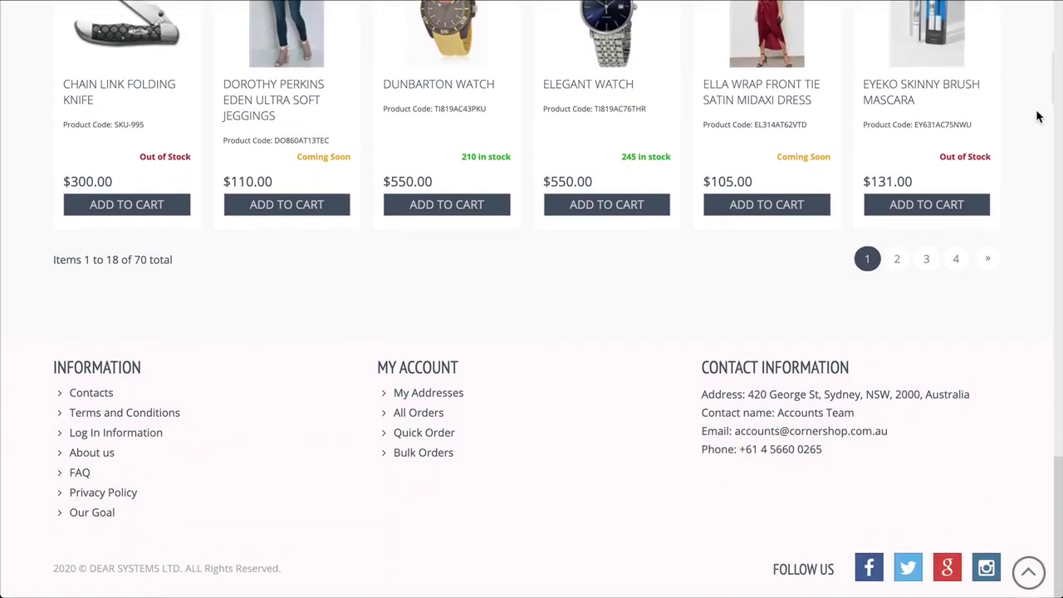
pyautogui.scroll(9, 1036, 116)
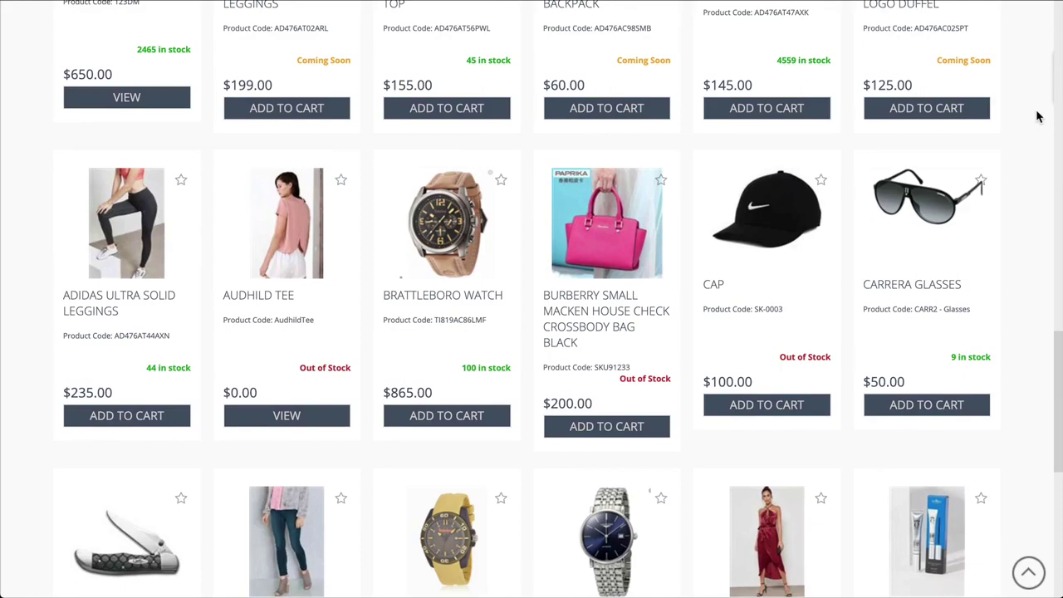
pyautogui.scroll(10, 1036, 117)
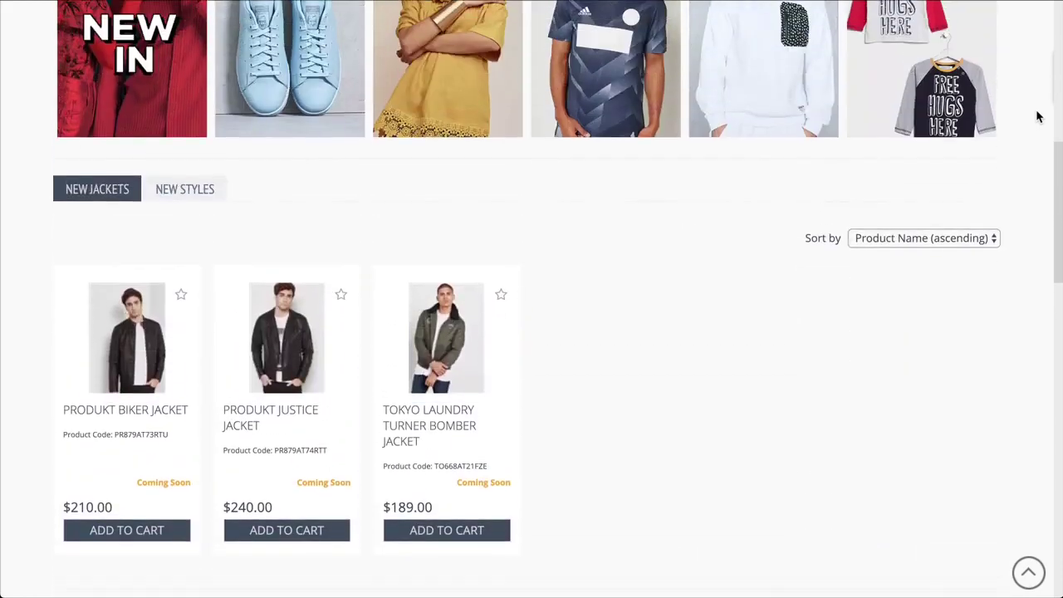
pyautogui.scroll(5, 1037, 116)
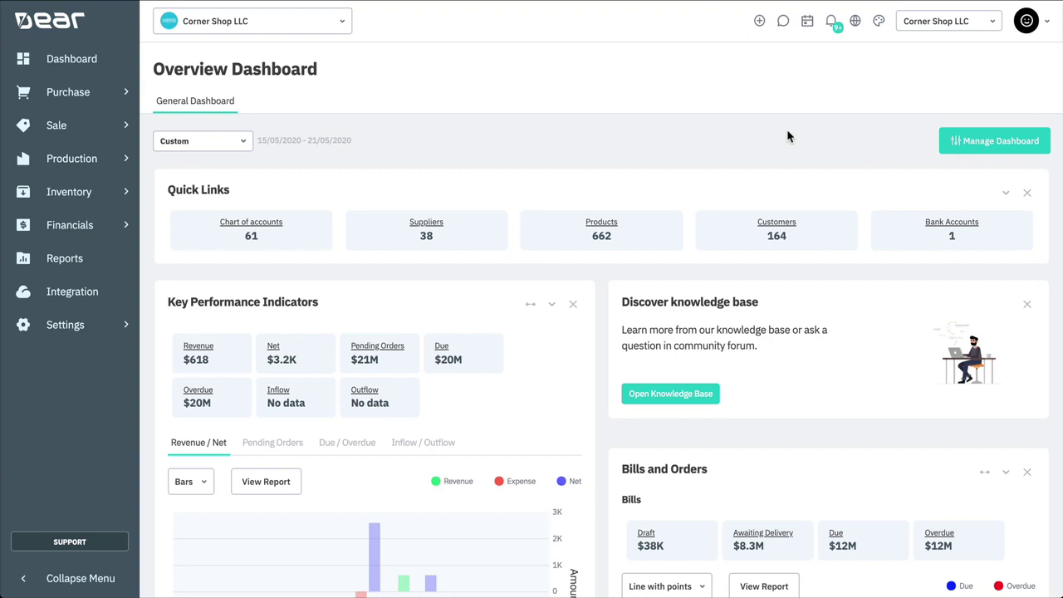
pyautogui.click(115, 294)
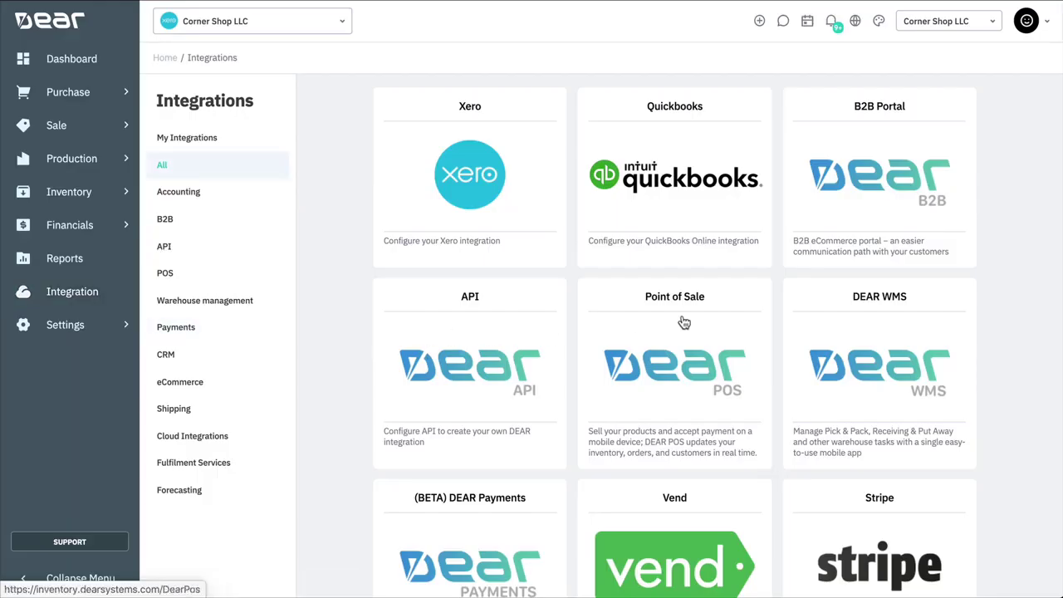
pyautogui.click(875, 185)
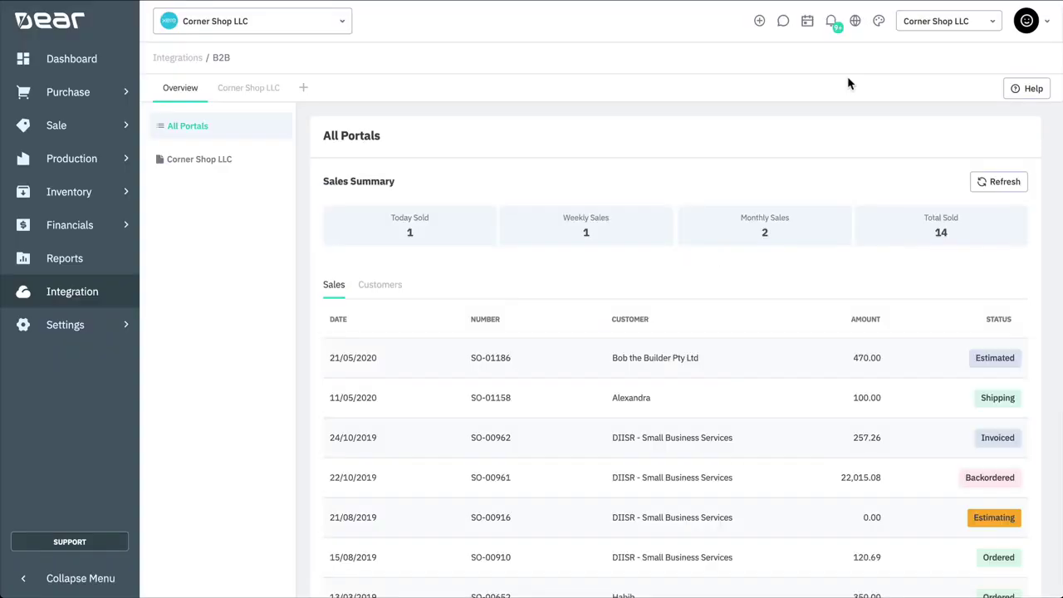
pyautogui.click(181, 162)
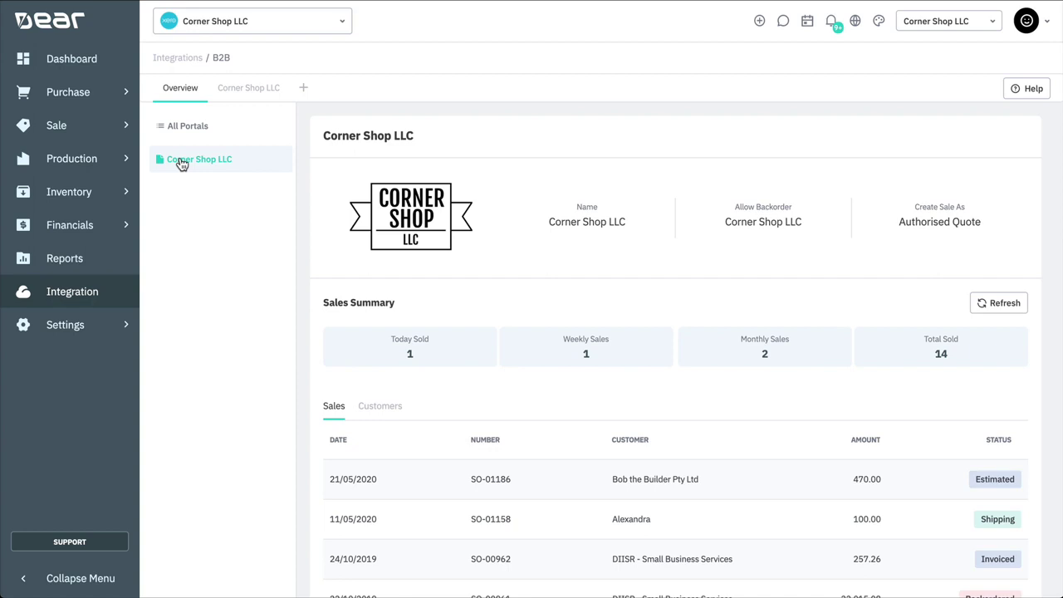
pyautogui.click(202, 133)
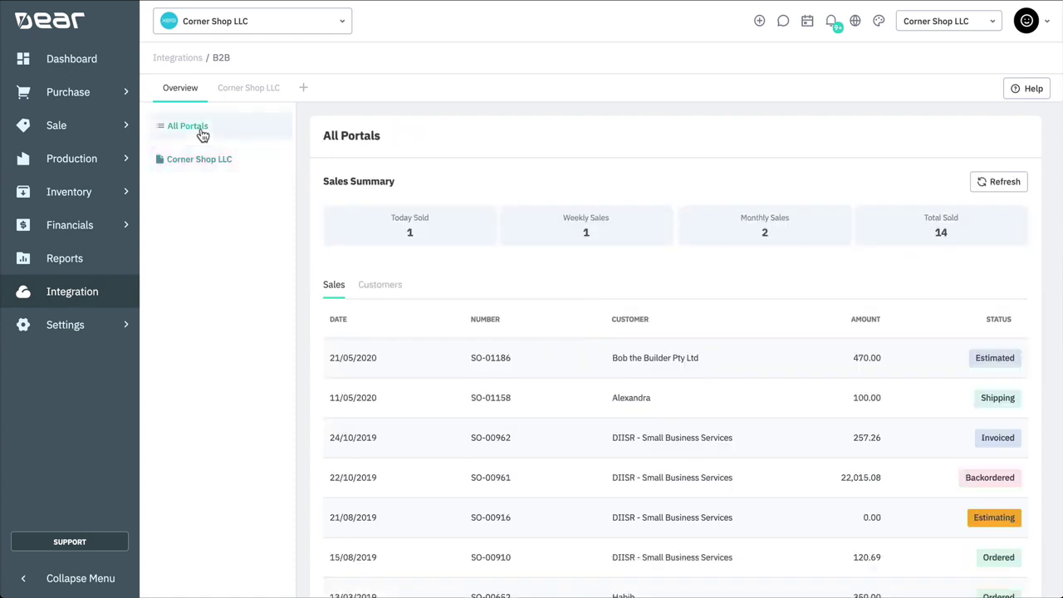
# Step: Add a new portal named 'corner Shop LLC' with portal domain 'cornershop'
pyautogui.click(304, 96)
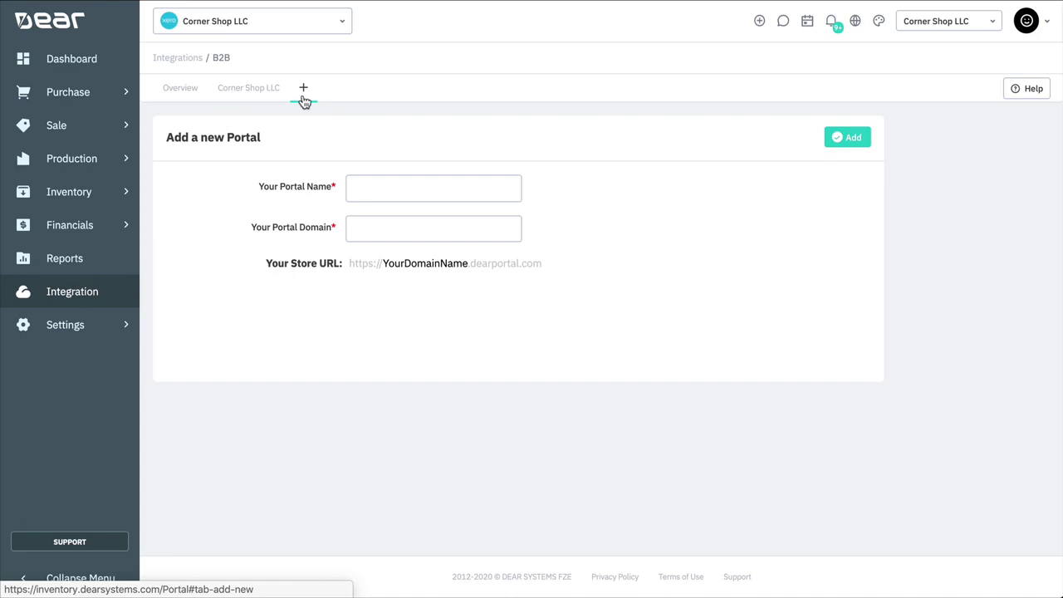
pyautogui.click(370, 185)
pyautogui.write('c')
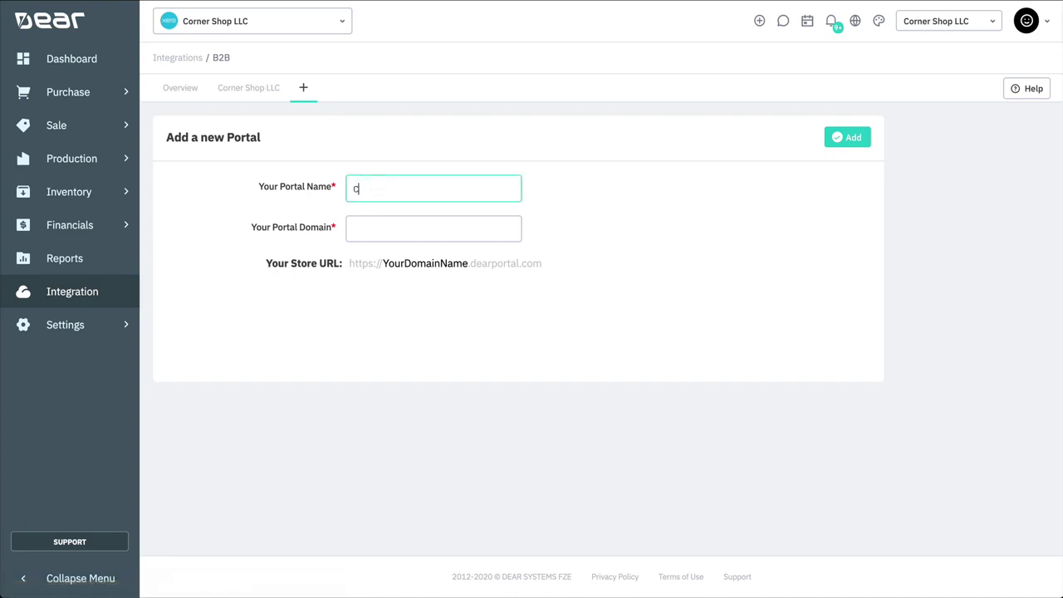
pyautogui.write('orner Shop LLC')
pyautogui.click(253, 21)
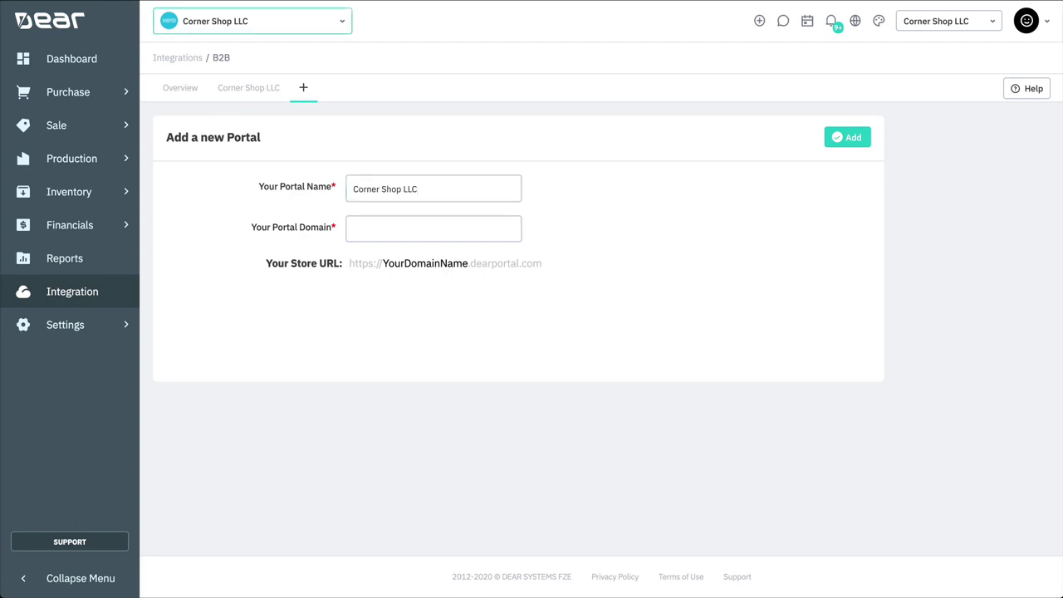
pyautogui.click(366, 232)
pyautogui.write('cornershop')
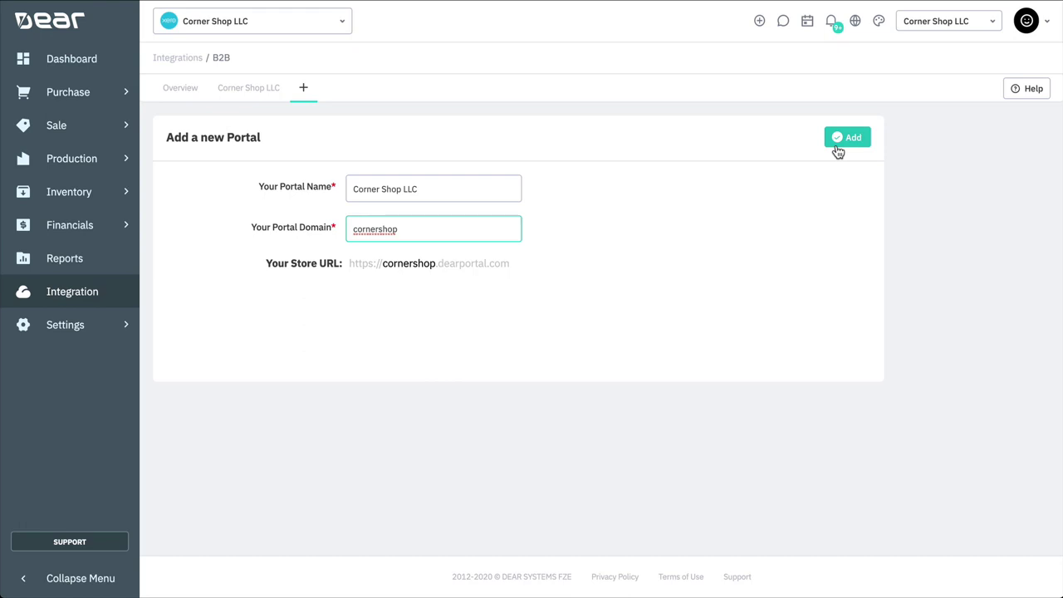
pyautogui.click(839, 145)
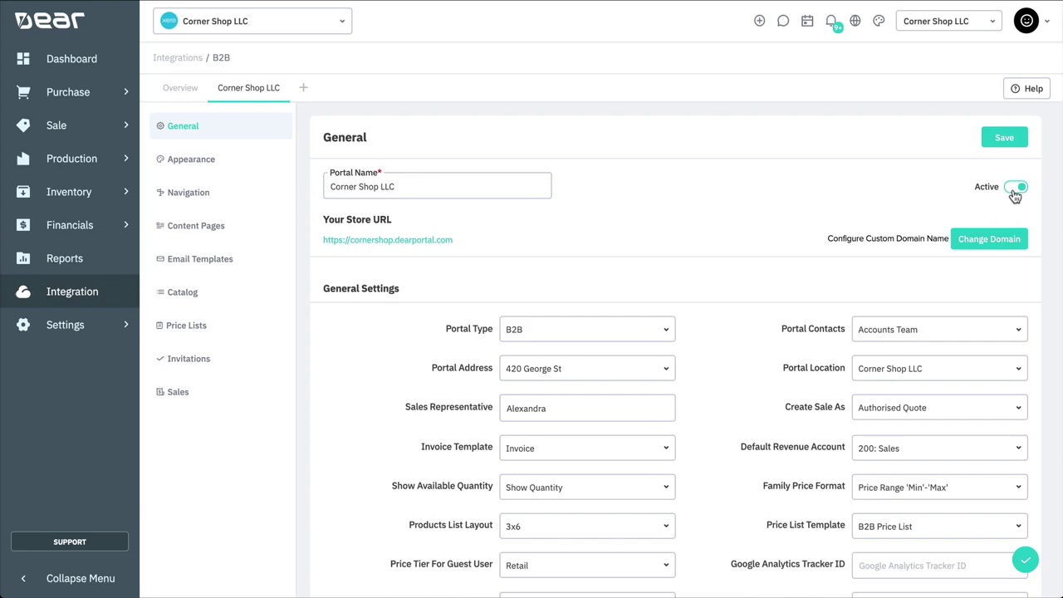
pyautogui.click(991, 240)
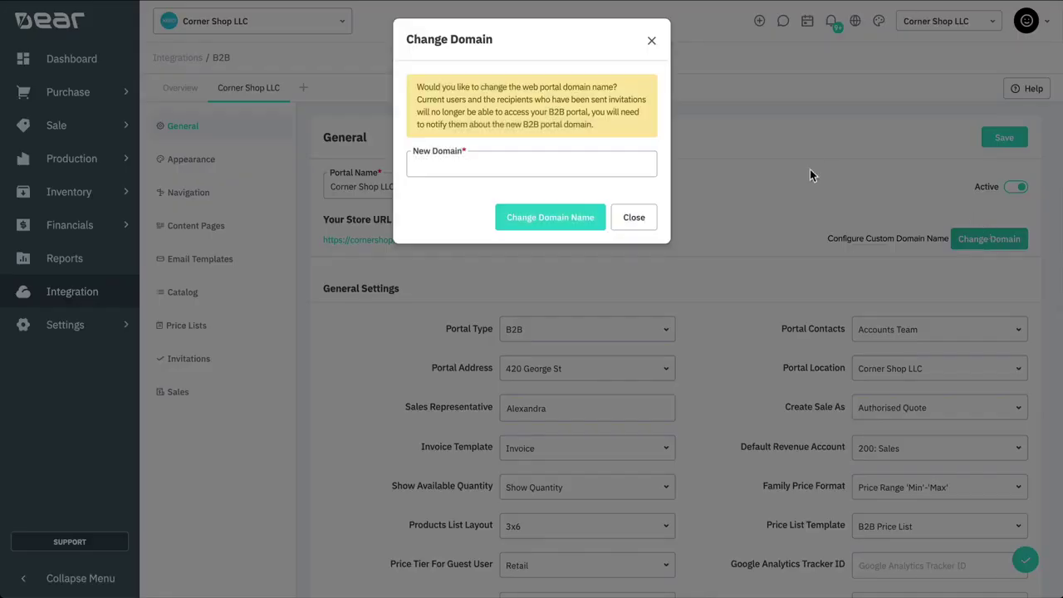
pyautogui.click(603, 162)
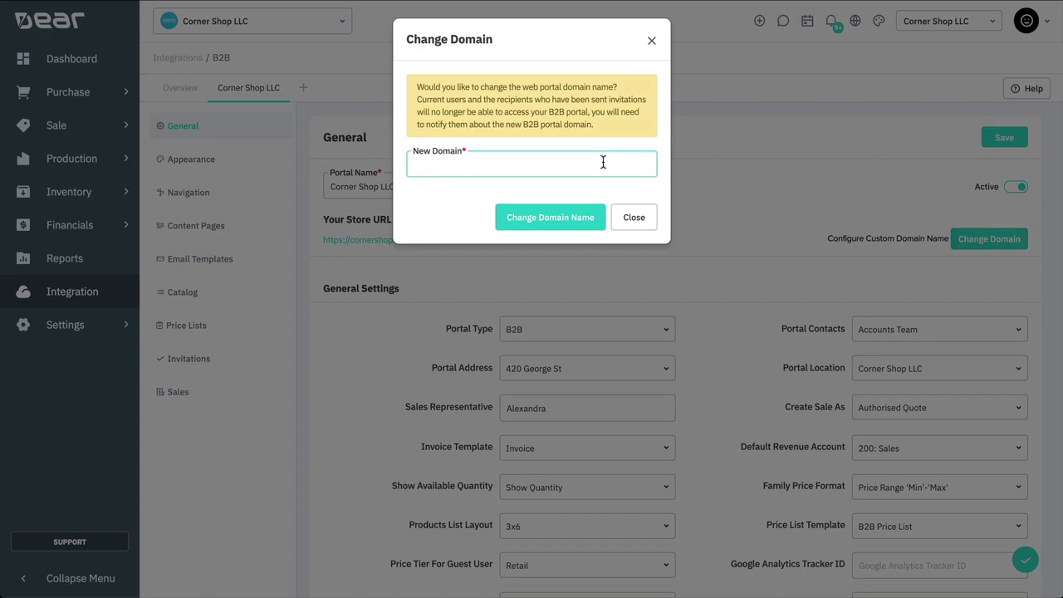
pyautogui.write('thecornershop')
pyautogui.click(602, 245)
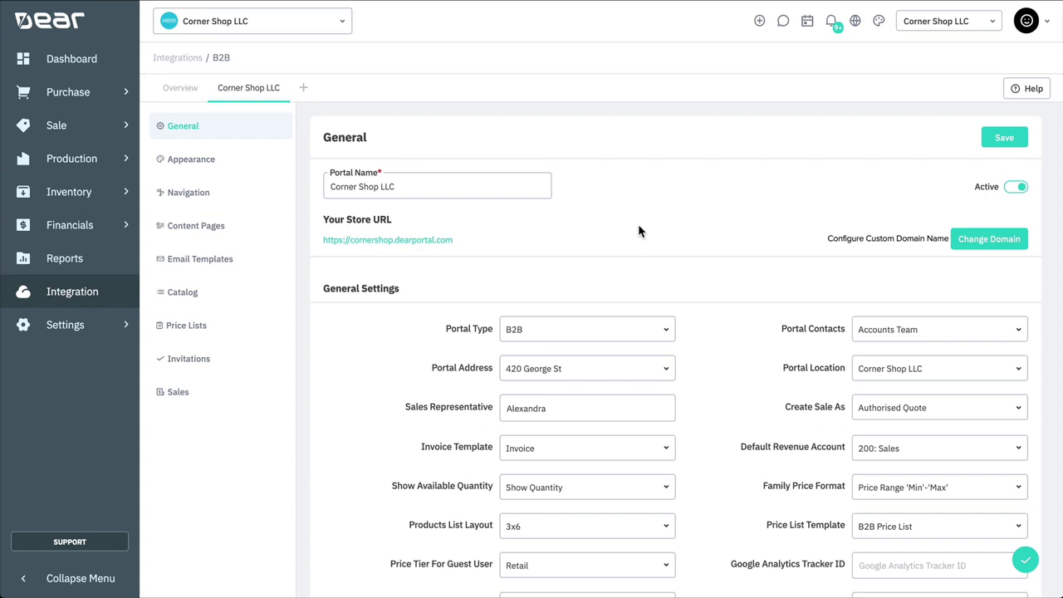
# Step: Set the custom domain to thecornershop.com, enter the SSL certificate password, and submit it
pyautogui.click(865, 243)
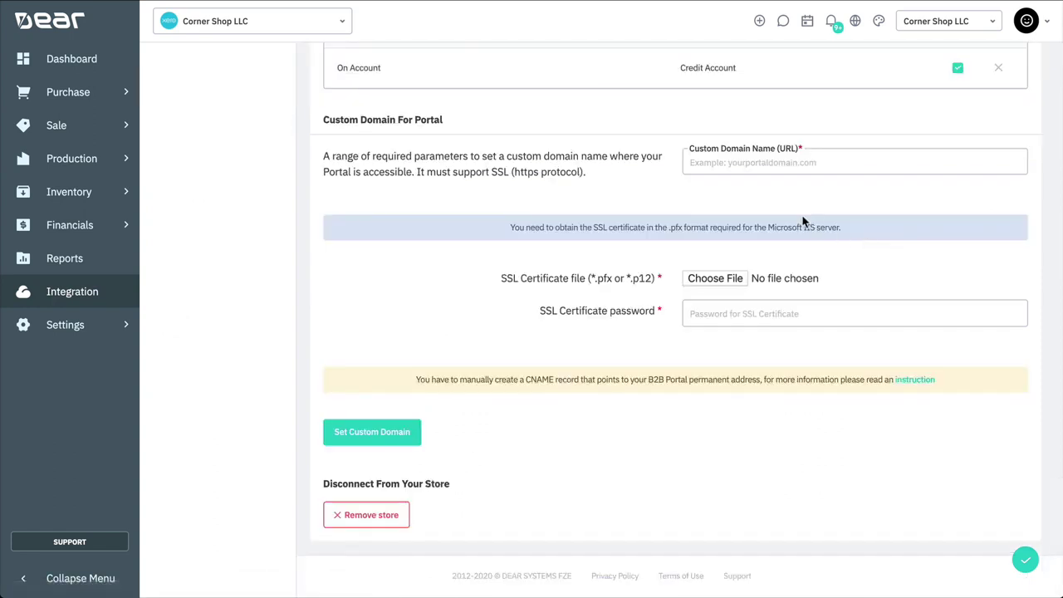
pyautogui.click(746, 168)
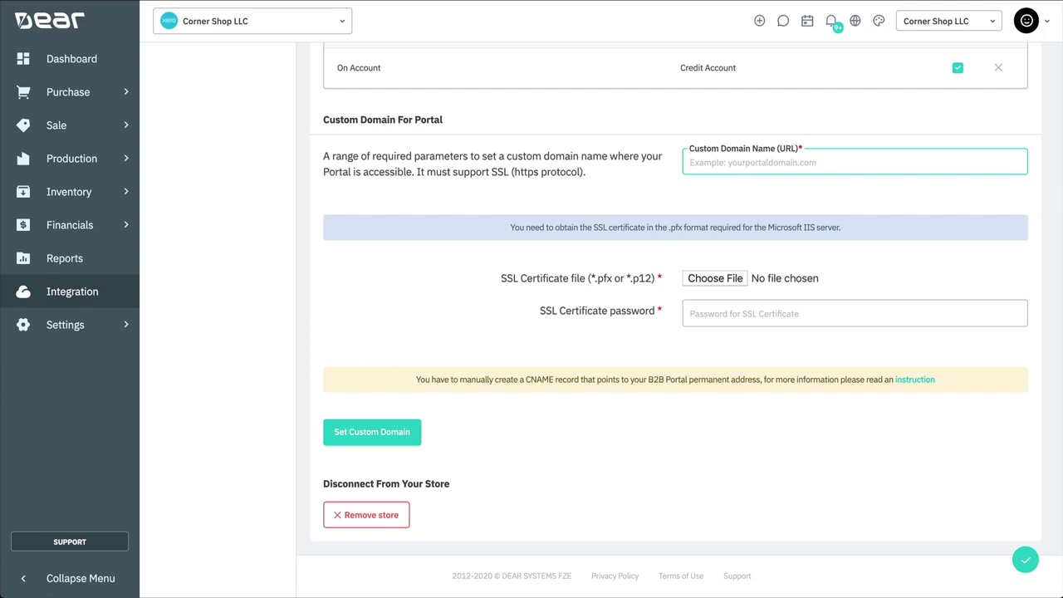
pyautogui.write('thecornershop.c')
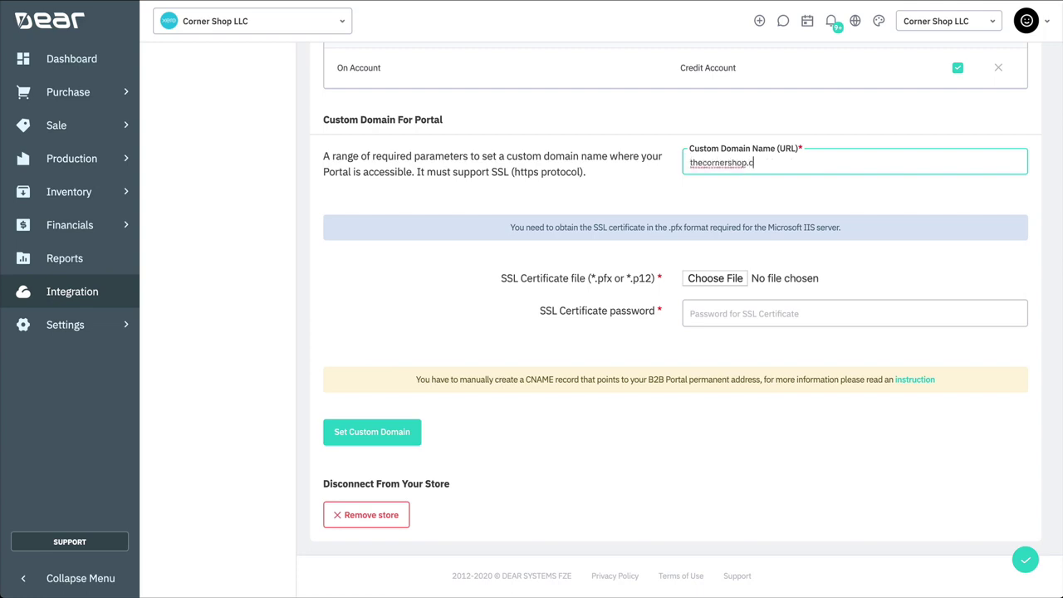
pyautogui.write('om')
pyautogui.click(709, 312)
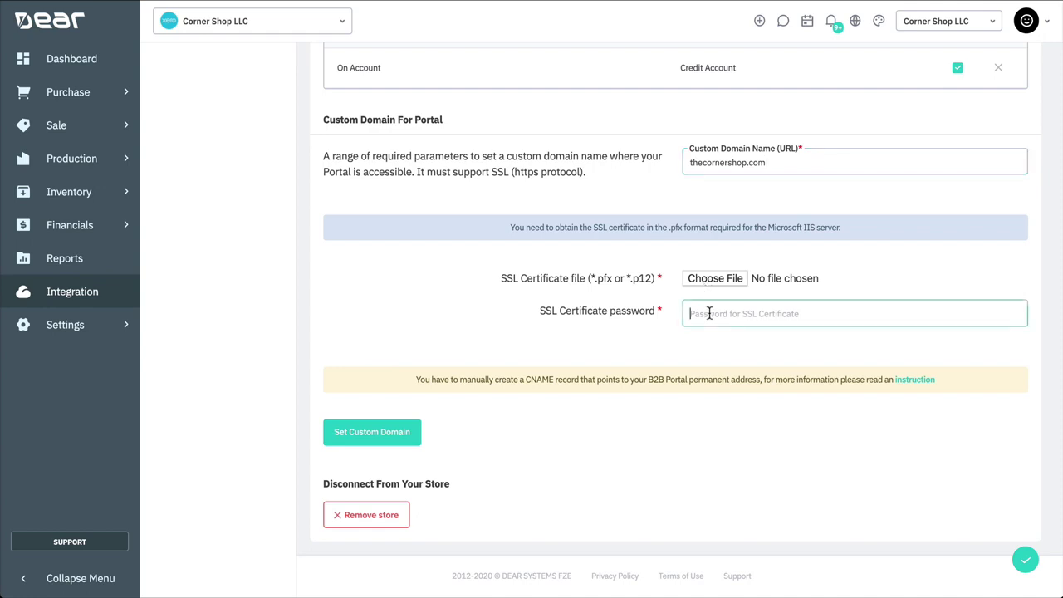
pyautogui.write('•••••••••••')
pyautogui.click(865, 282)
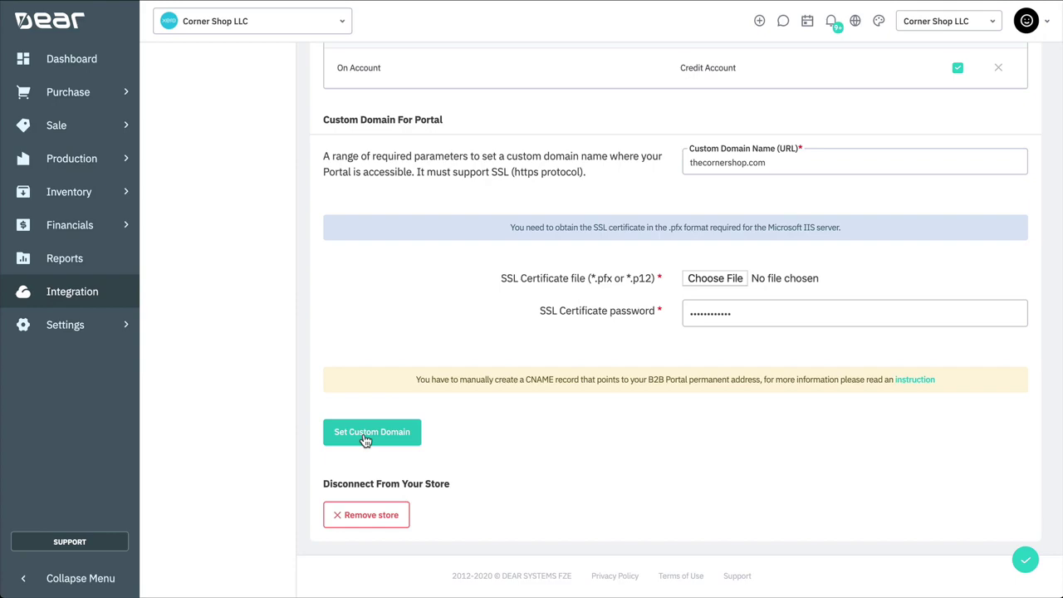
pyautogui.click(371, 432)
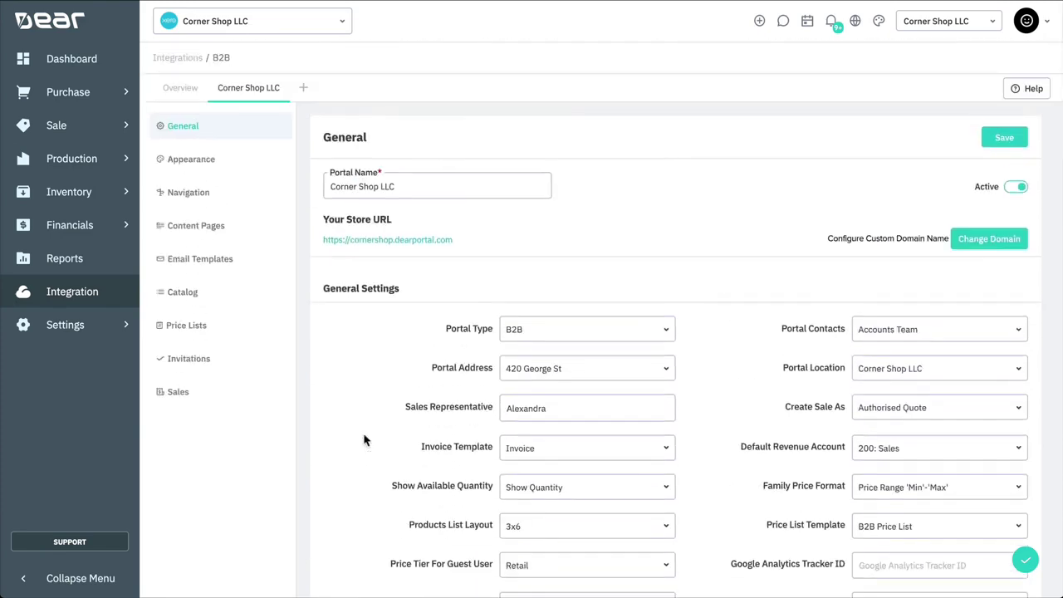
pyautogui.click(666, 338)
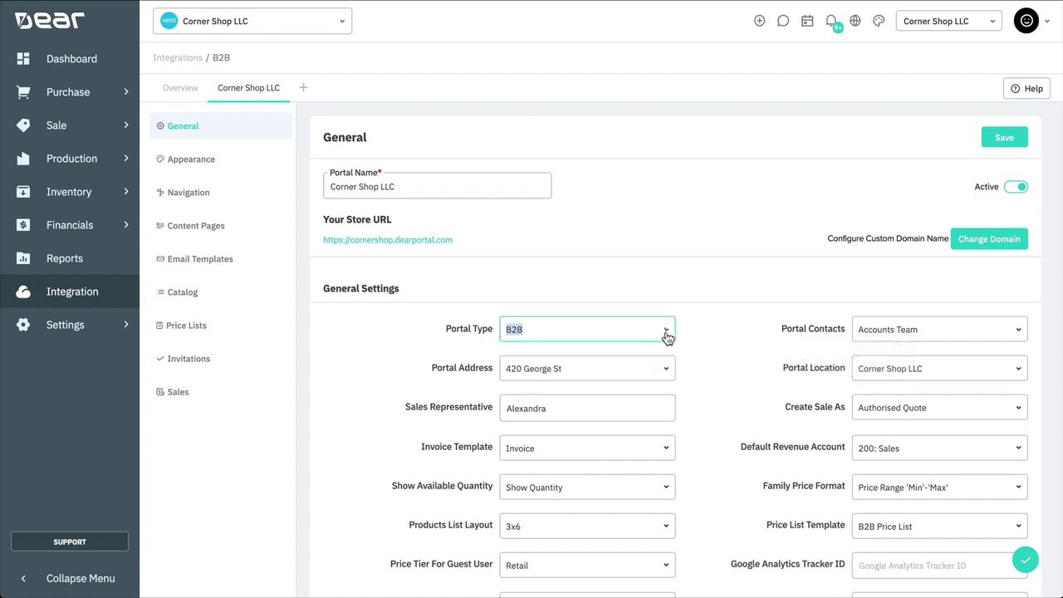
pyautogui.click(1017, 332)
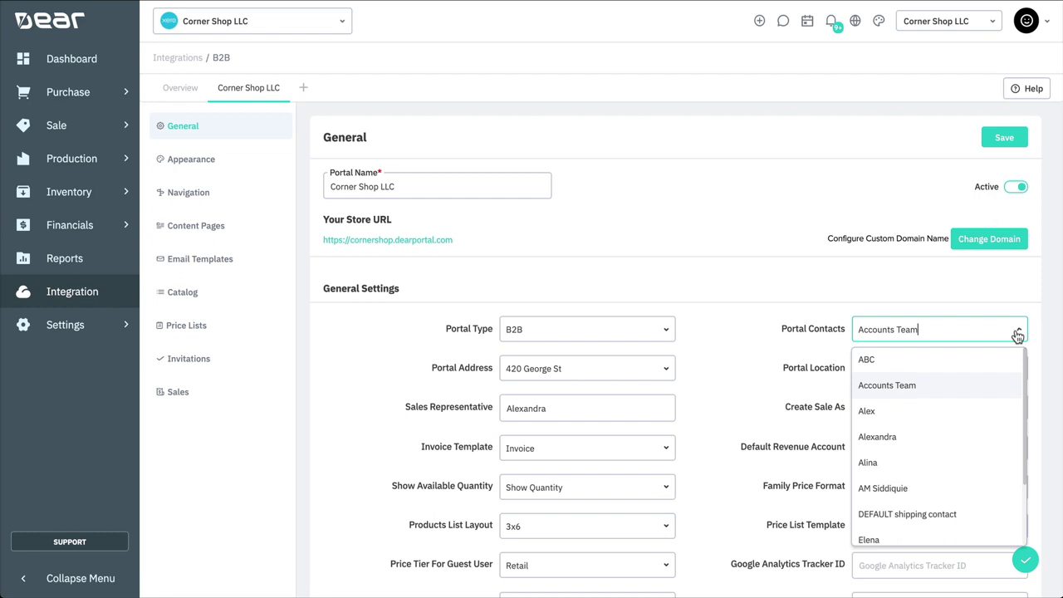
pyautogui.click(1017, 333)
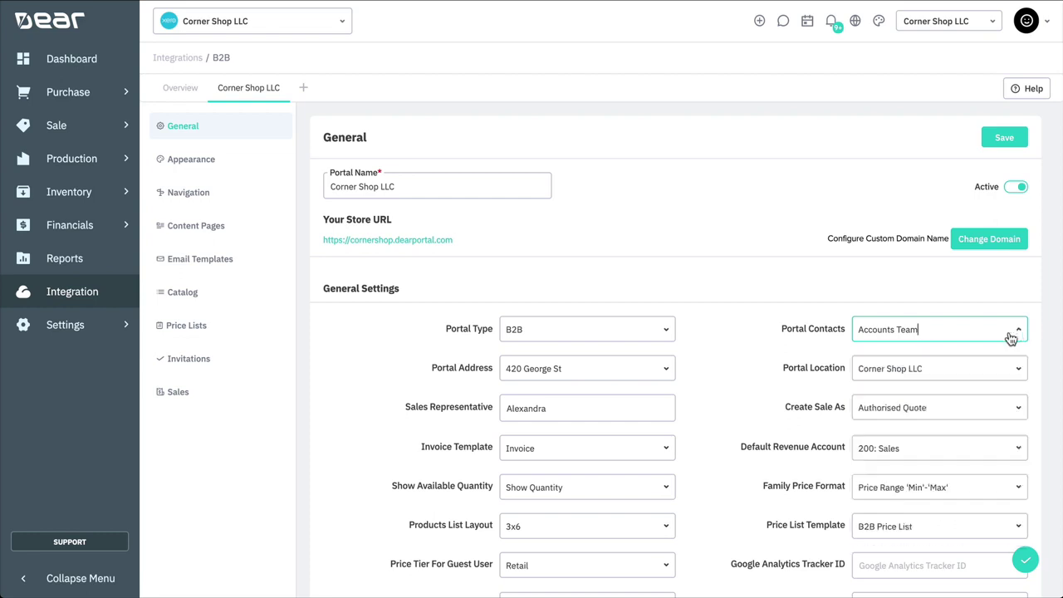
pyautogui.click(664, 367)
pyautogui.click(664, 370)
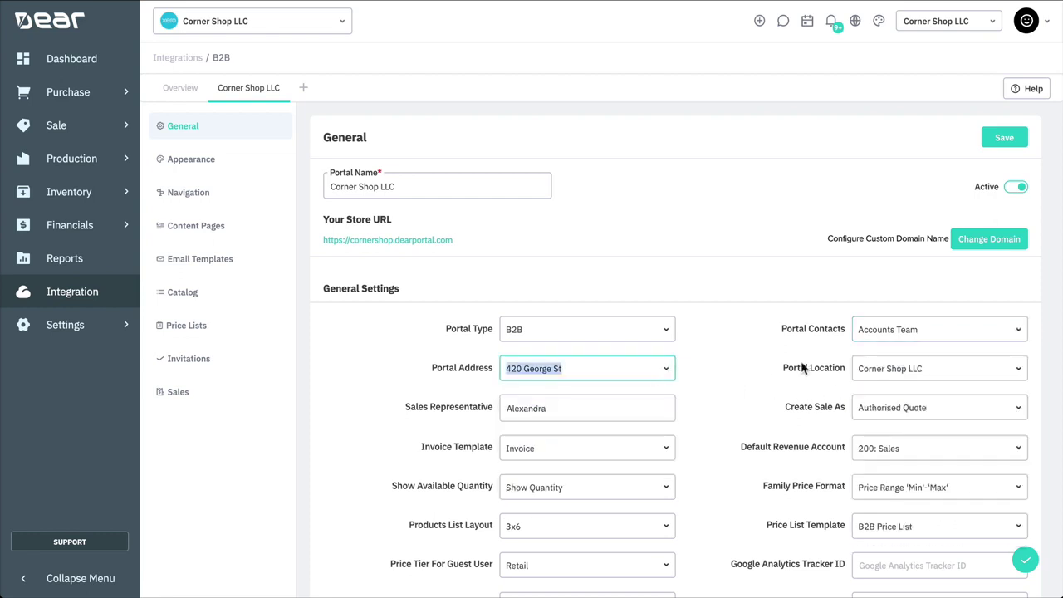
# Step: Keep Corner Shop LLC as portal location, check the sales rep, and show Create Sale As choices
pyautogui.click(1018, 373)
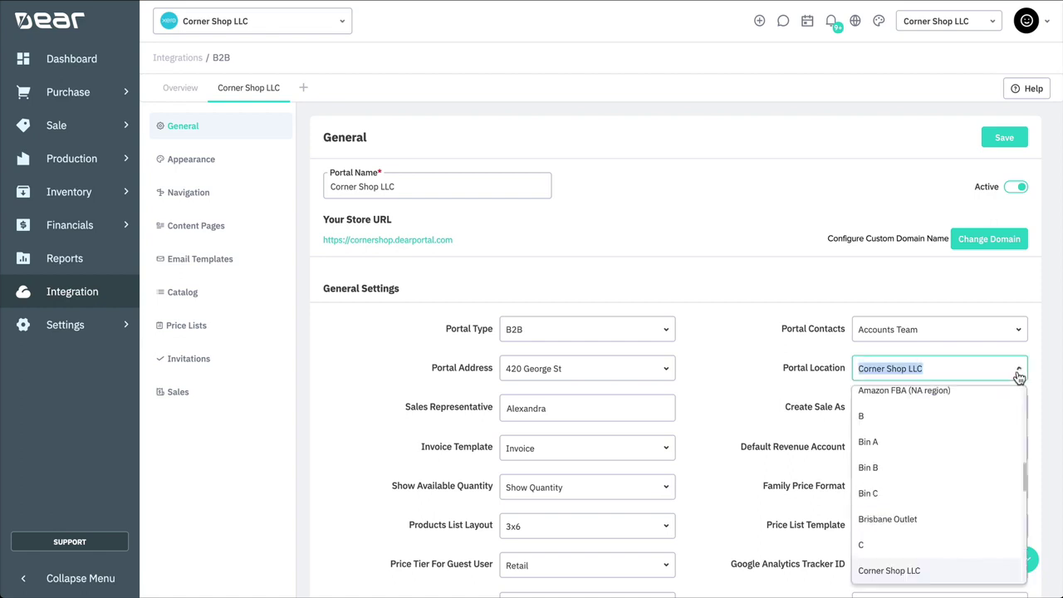
pyautogui.scroll(10, 984, 429)
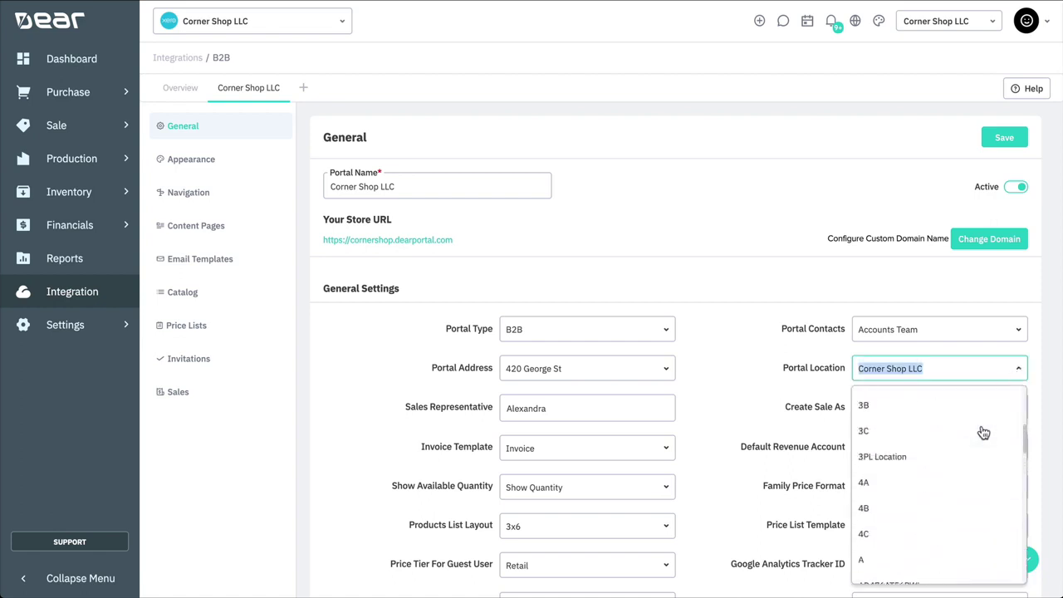
pyautogui.scroll(-10, 983, 433)
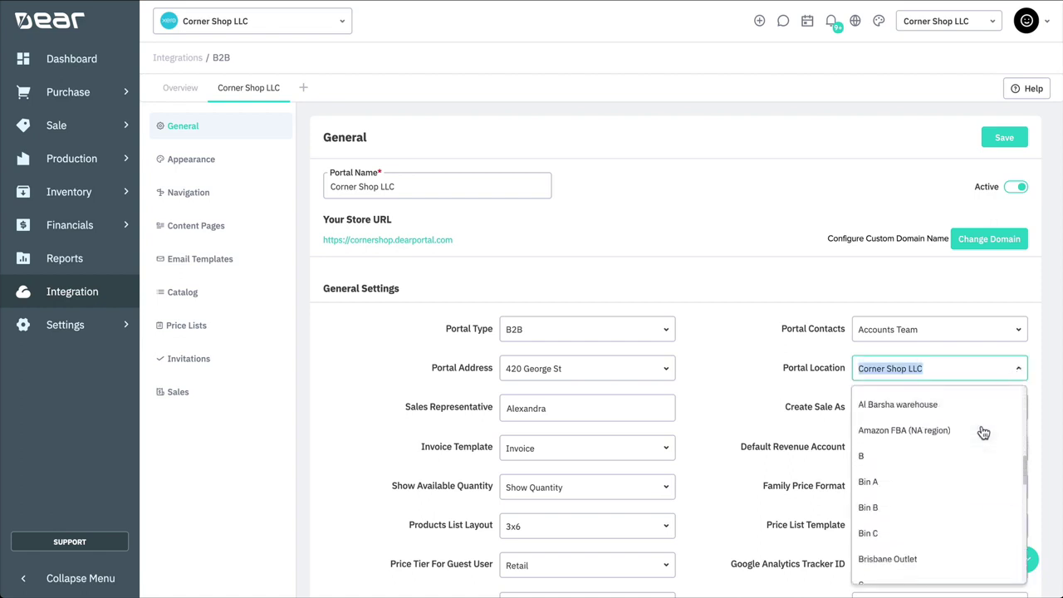
pyautogui.scroll(-3, 984, 433)
pyautogui.scroll(5, 983, 432)
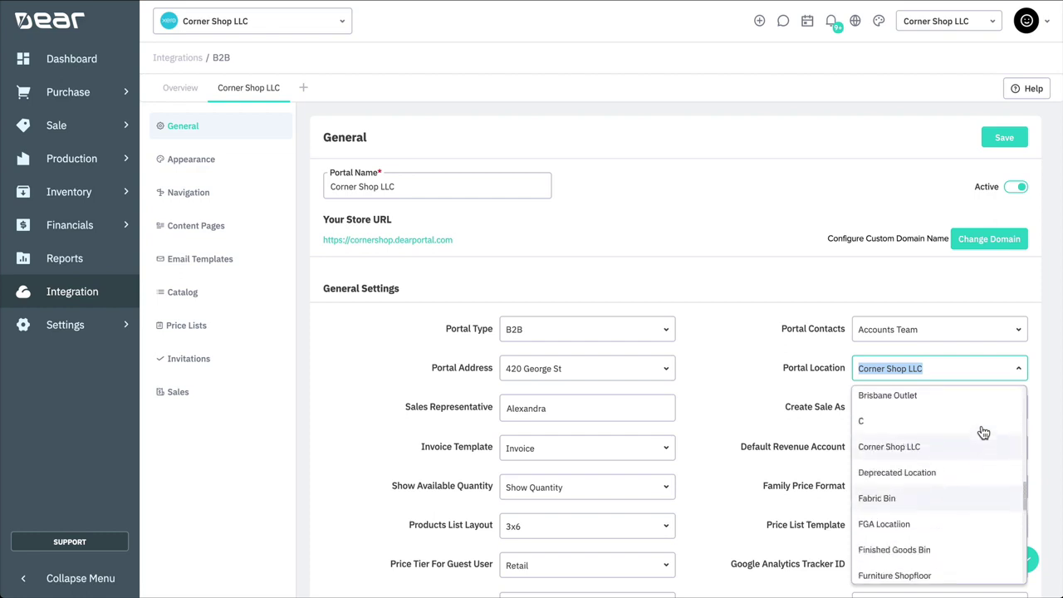
pyautogui.click(947, 442)
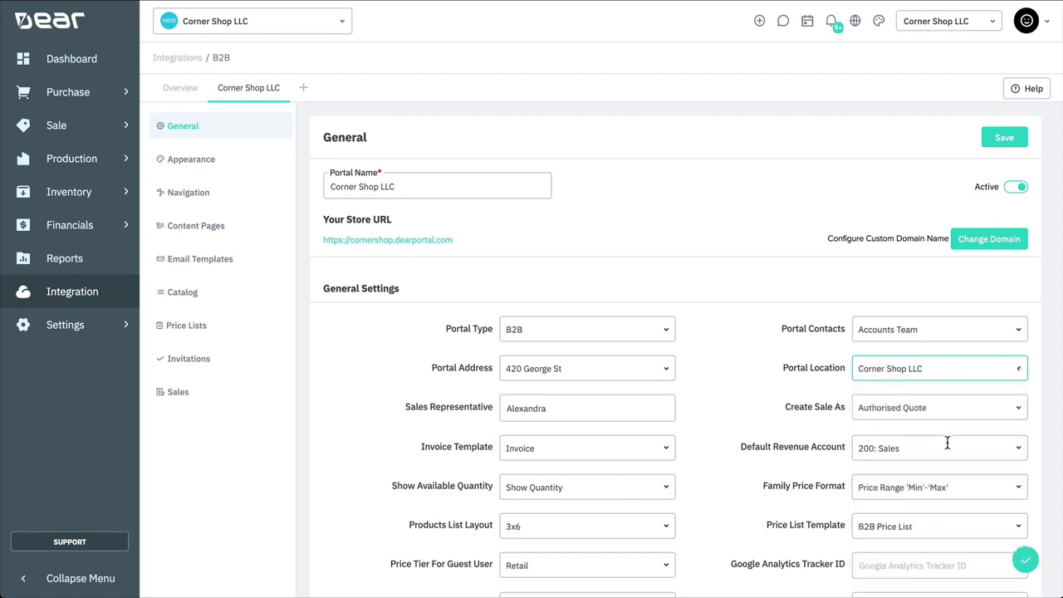
pyautogui.click(771, 287)
pyautogui.click(648, 408)
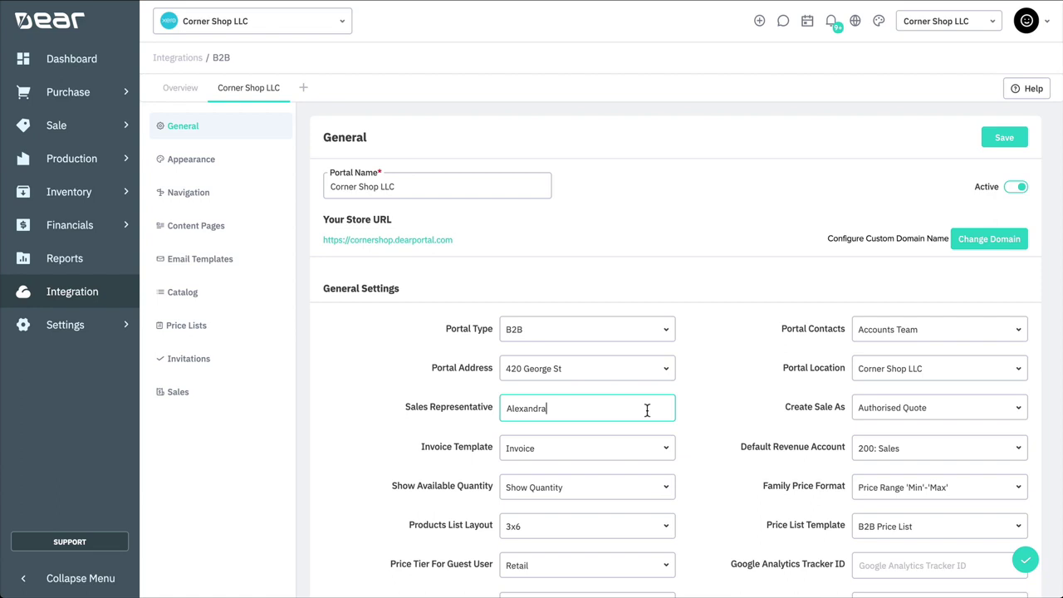
pyautogui.click(1020, 412)
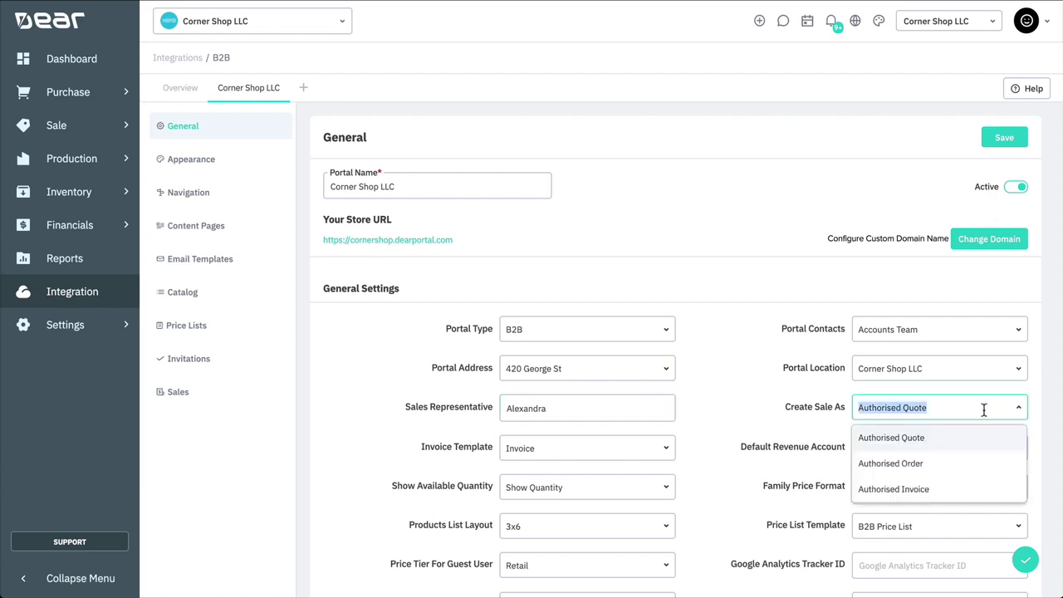
# Step: Create portal sales as Authorised Invoice with the Invoice template, showing exact stock quantities
pyautogui.click(954, 489)
pyautogui.scroll(-1, 755, 415)
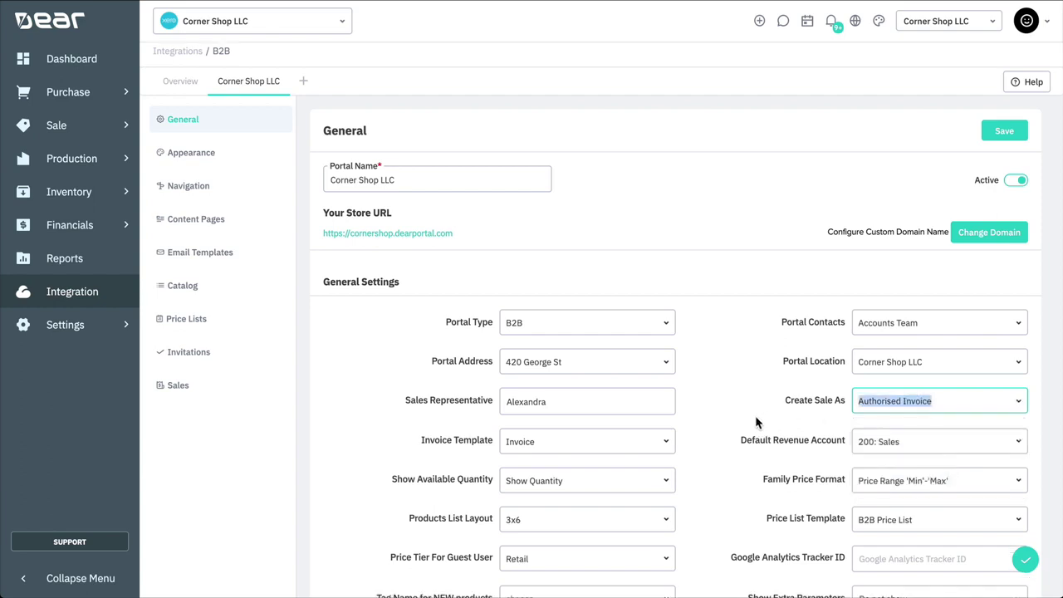
pyautogui.click(644, 397)
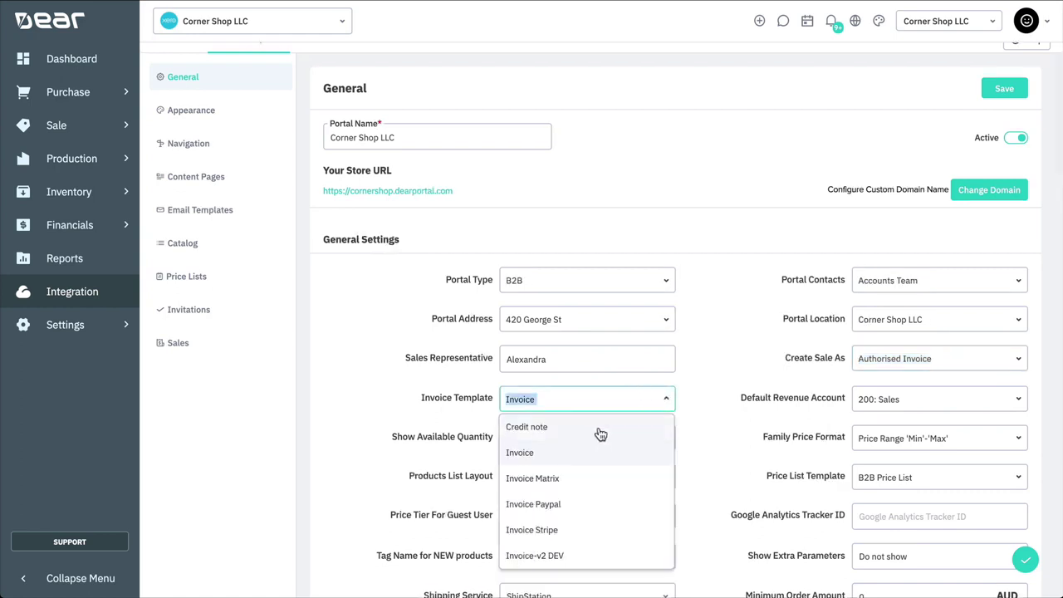
pyautogui.click(588, 462)
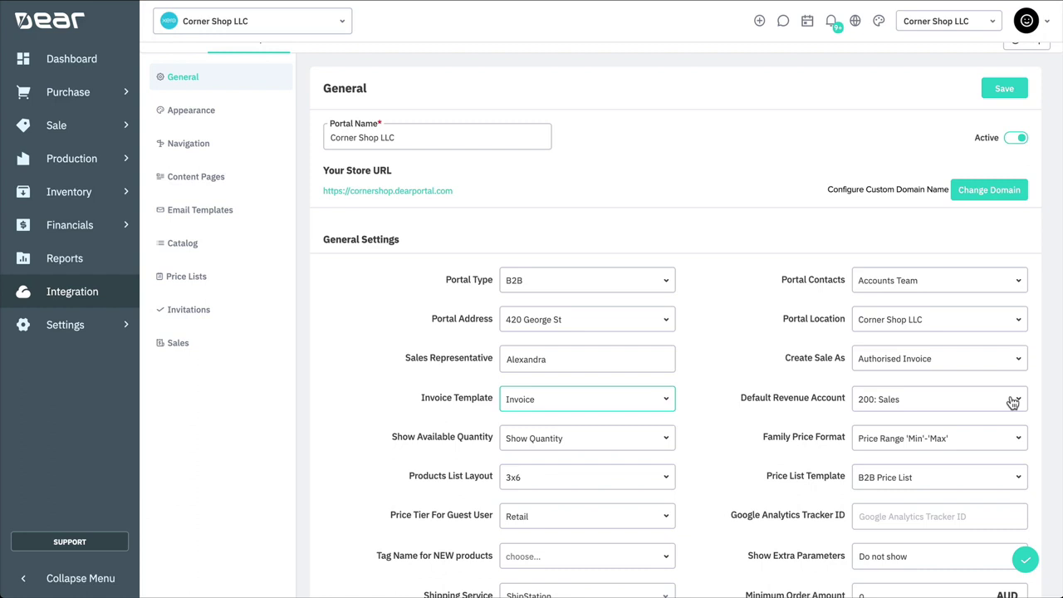
pyautogui.click(666, 439)
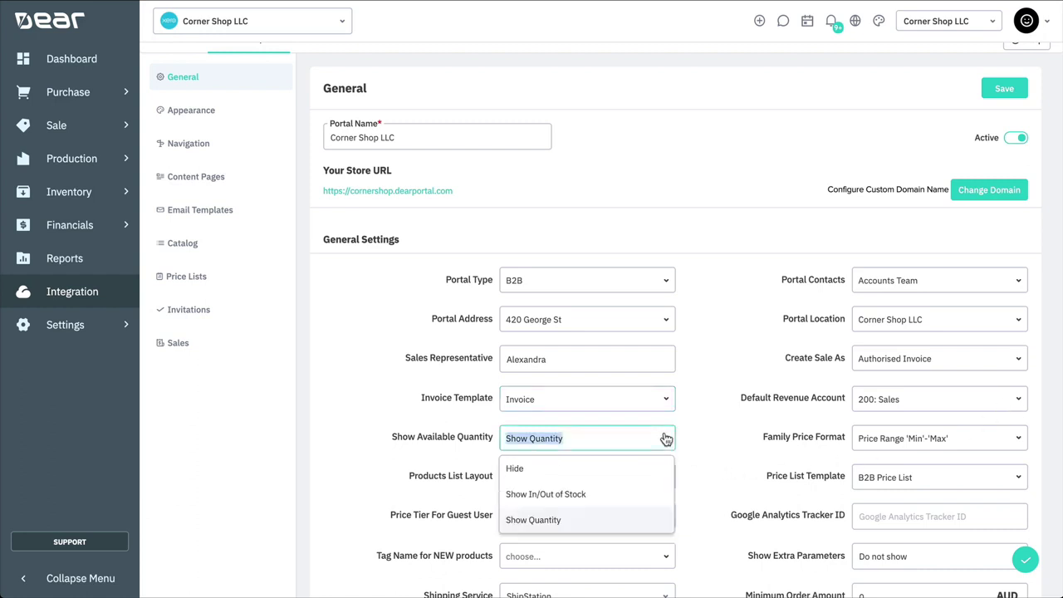
pyautogui.click(643, 521)
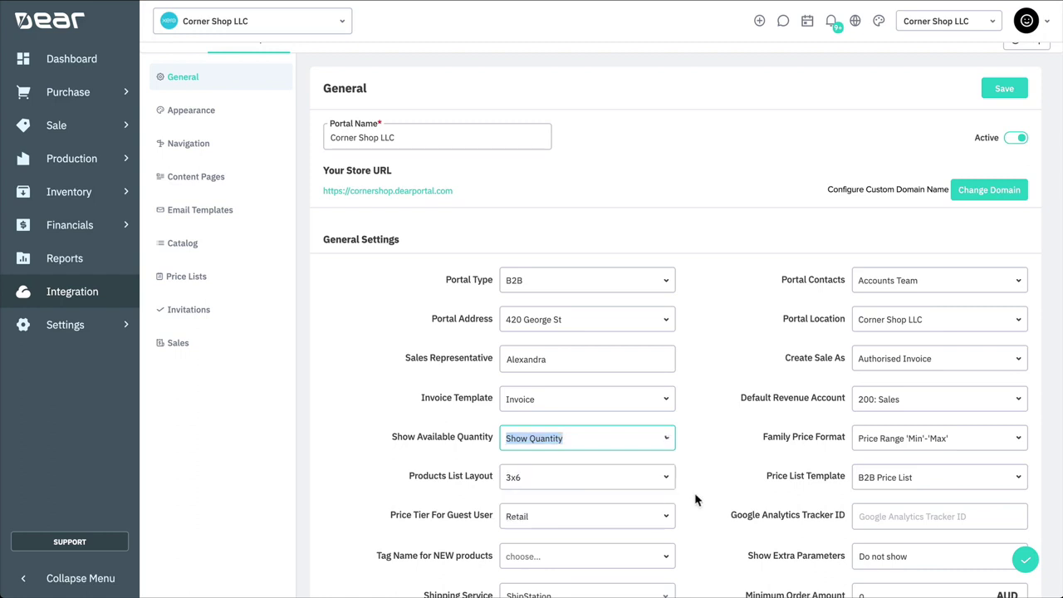
# Step: Keep min-max family price format and 3x6 layout; use B2B Price List as template
pyautogui.click(1020, 442)
pyautogui.click(1020, 442)
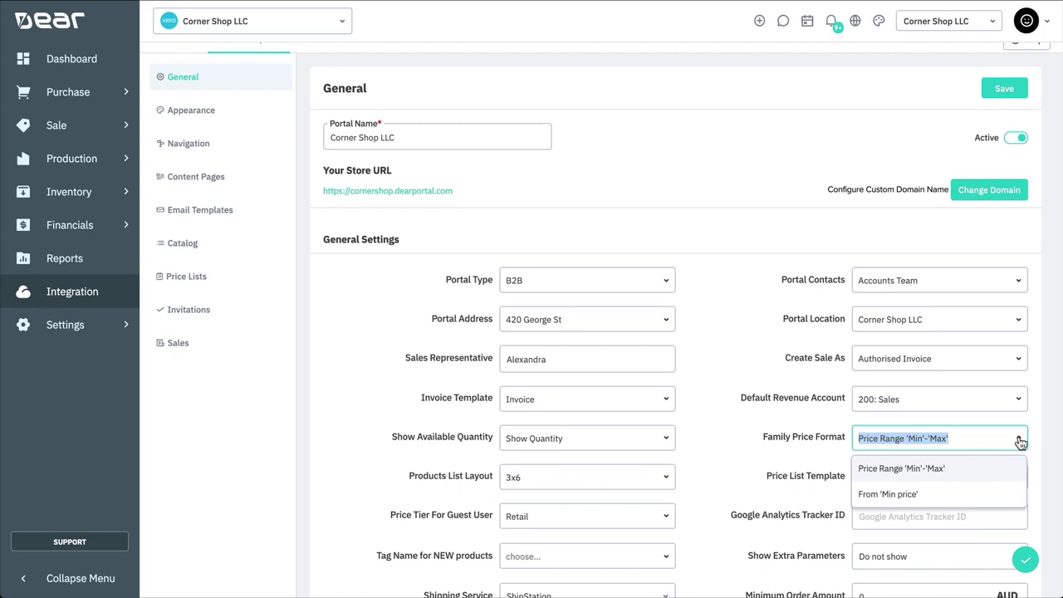
pyautogui.click(1020, 442)
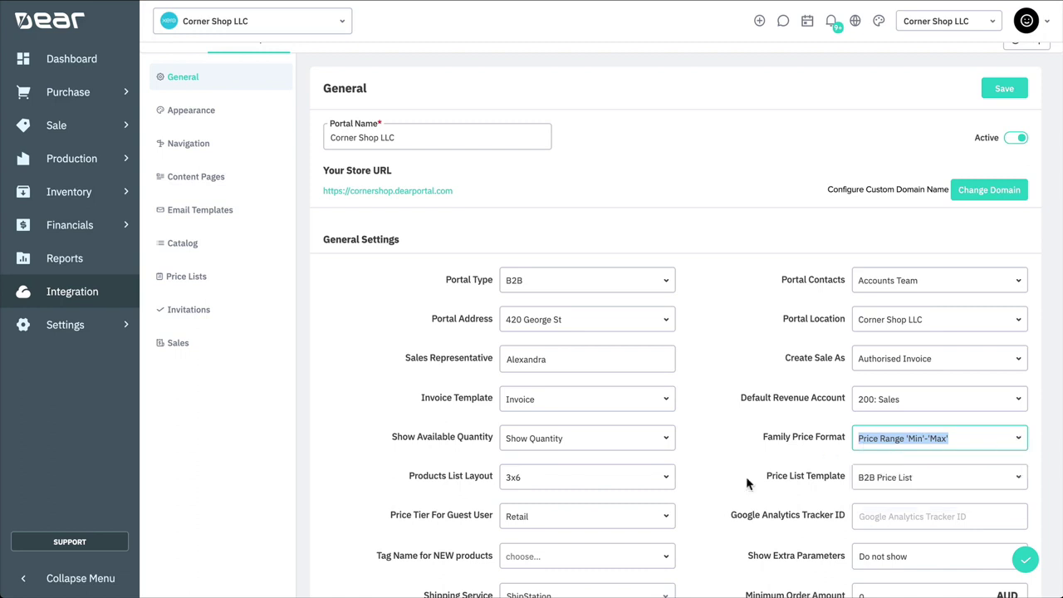
pyautogui.click(669, 481)
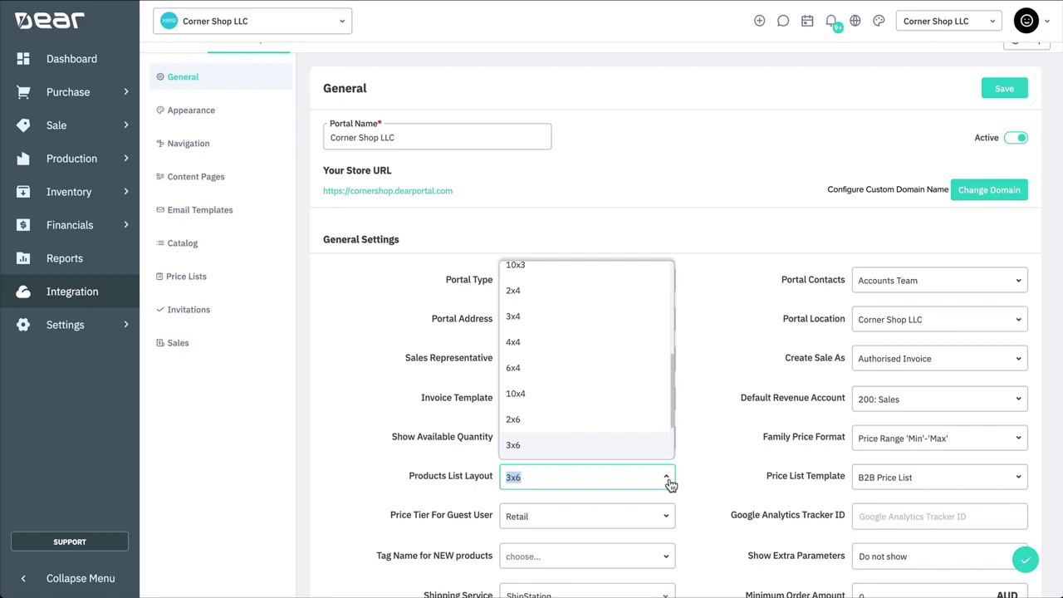
pyautogui.click(669, 481)
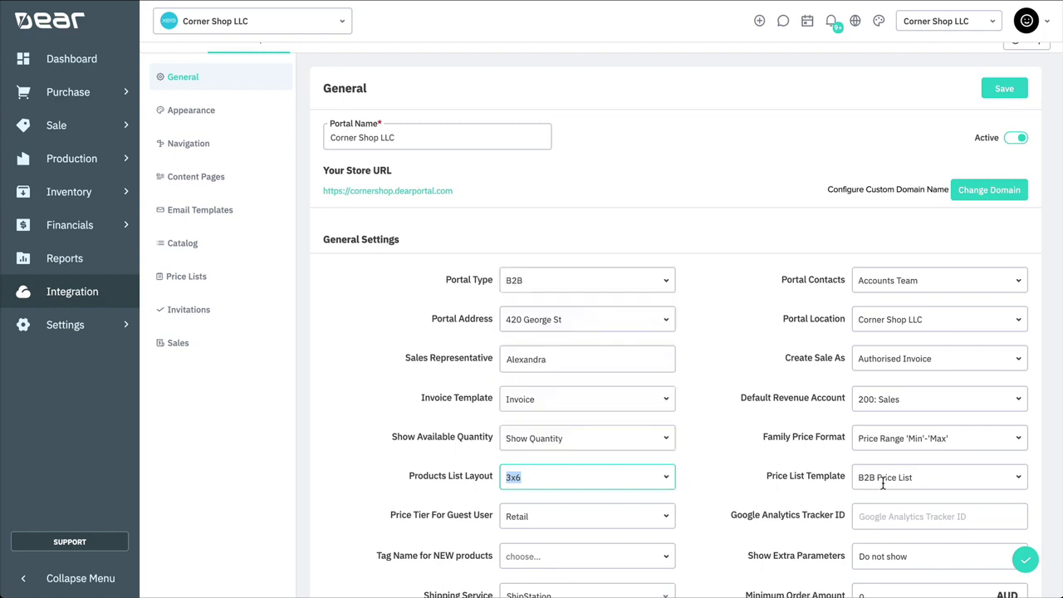
pyautogui.click(1024, 484)
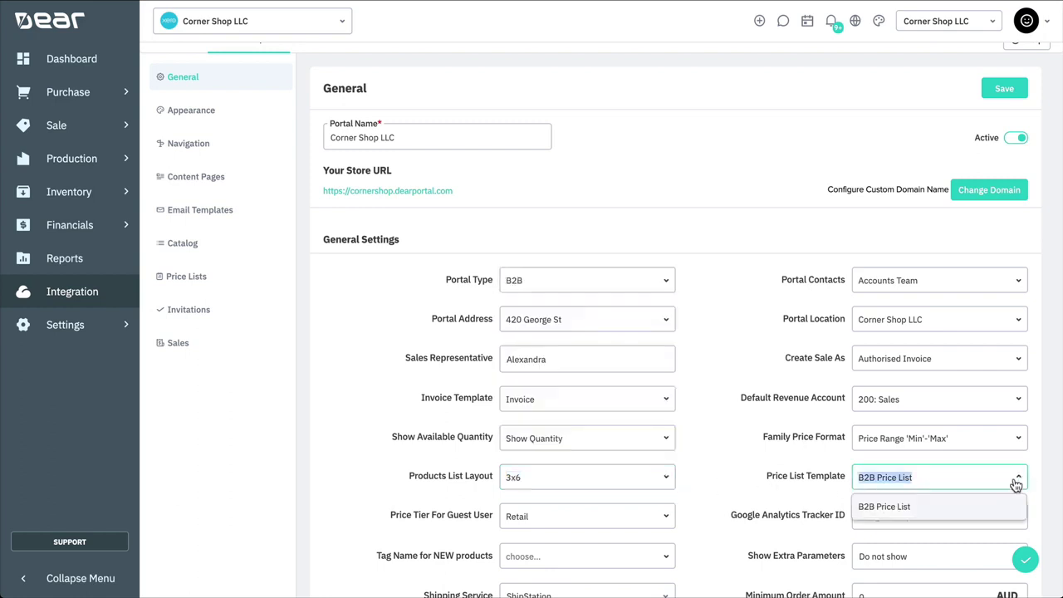
pyautogui.click(970, 506)
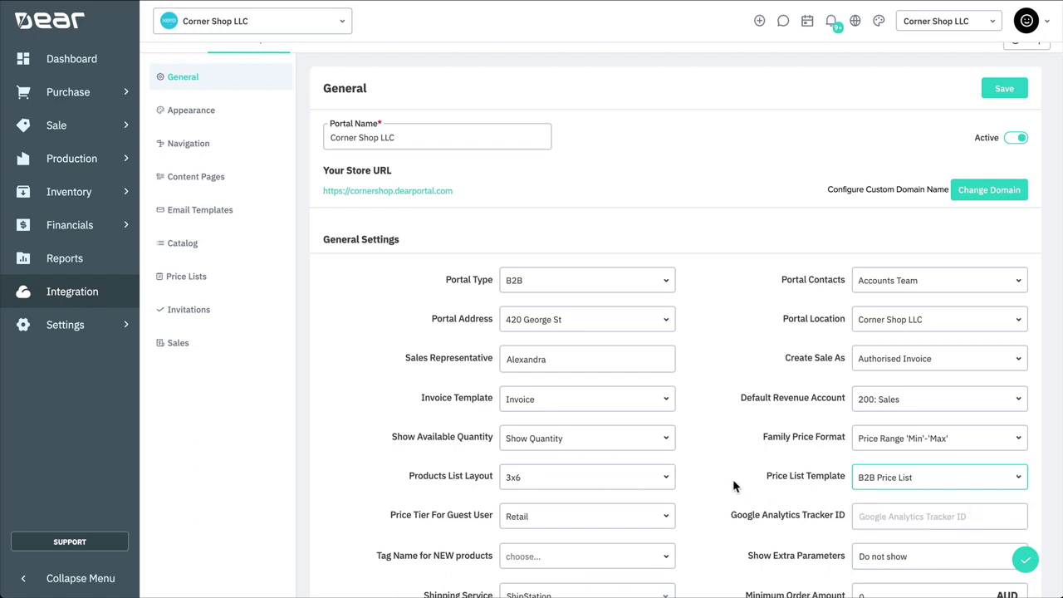
# Step: Keep Retail as the guest price tier, no new-product tag, and extra parameters hidden
pyautogui.scroll(-2, 734, 489)
pyautogui.scroll(-1, 734, 488)
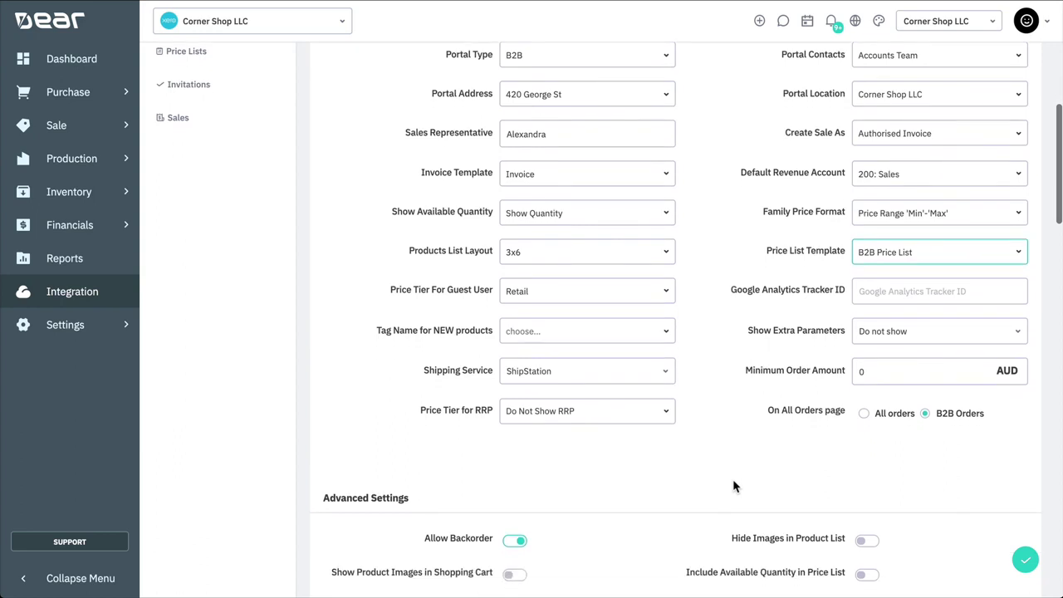
pyautogui.click(669, 300)
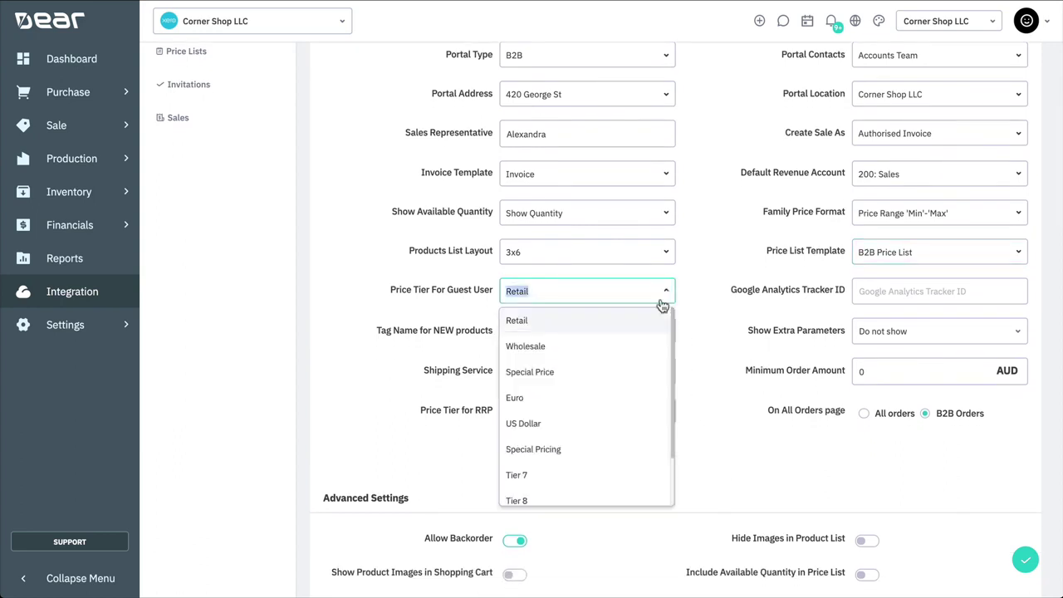
pyautogui.click(599, 323)
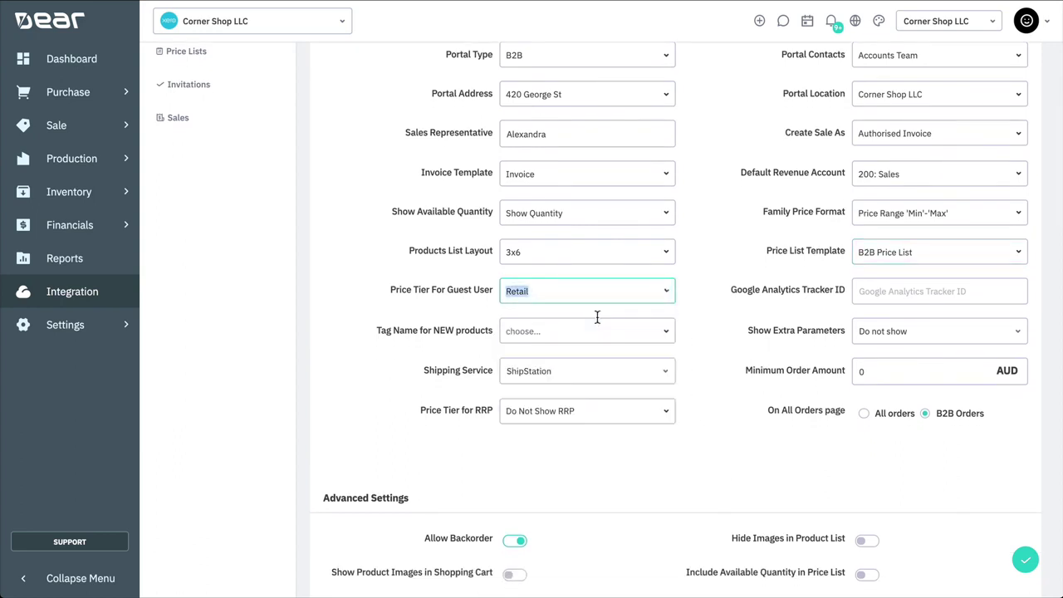
pyautogui.click(860, 290)
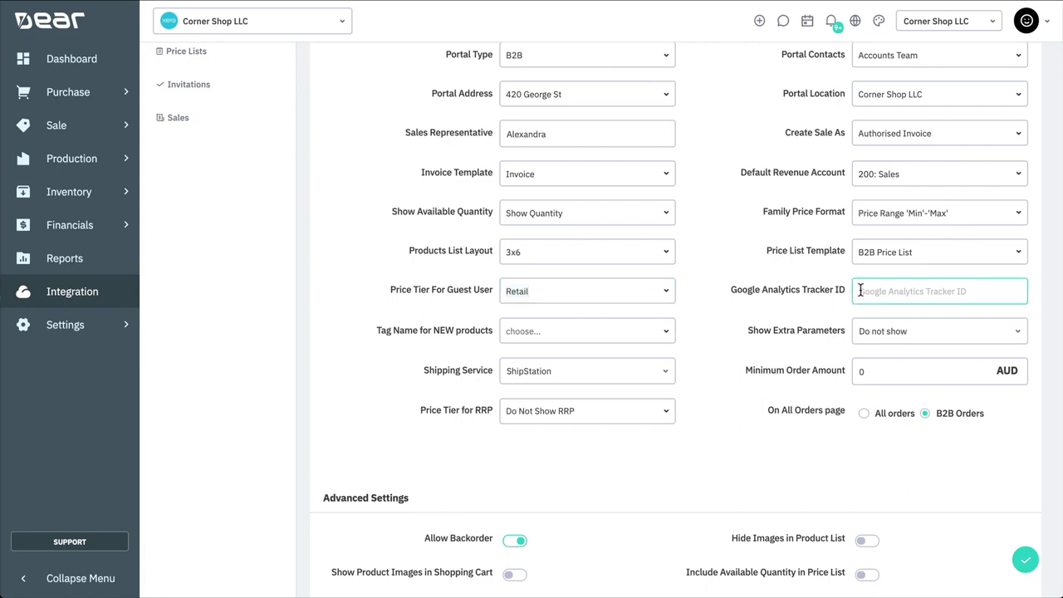
pyautogui.click(671, 334)
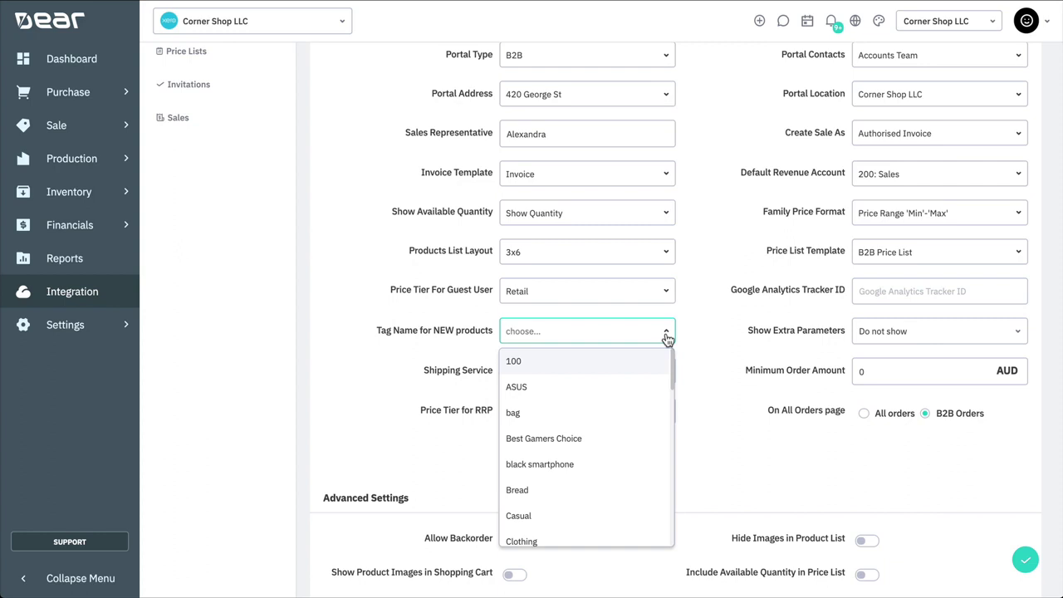
pyautogui.click(666, 336)
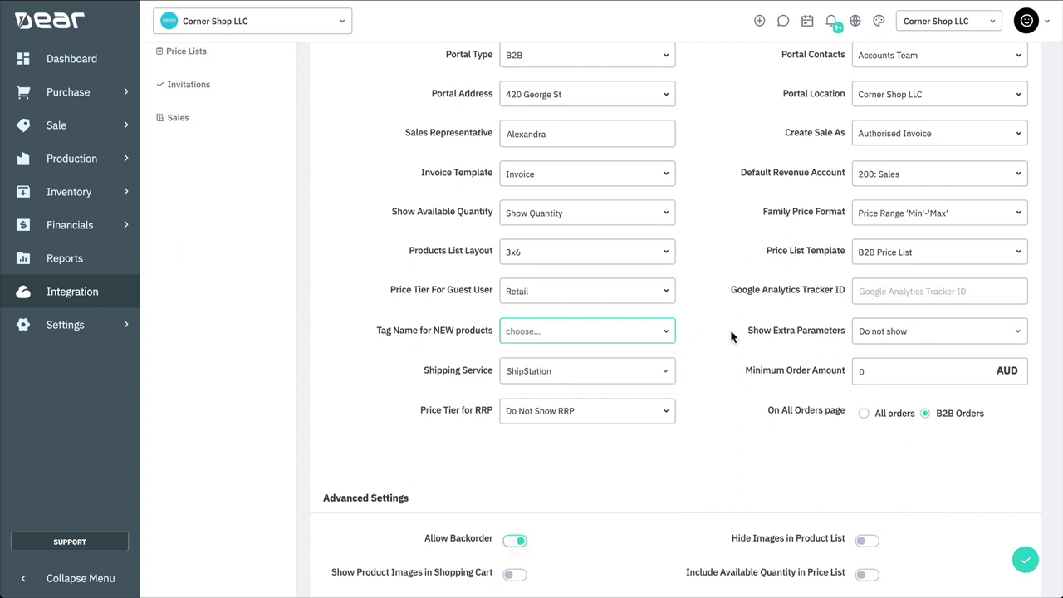
pyautogui.click(1018, 336)
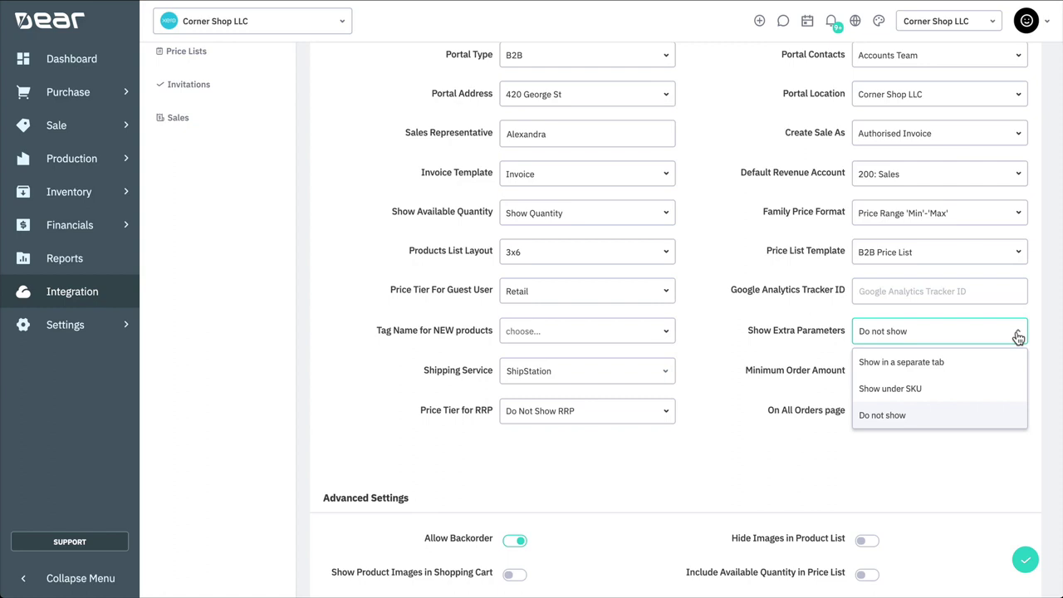
pyautogui.click(951, 417)
# Step: Use StarShipIT shipping, a 100 minimum order, Retail RRP tier, and show only B2B orders
pyautogui.click(671, 379)
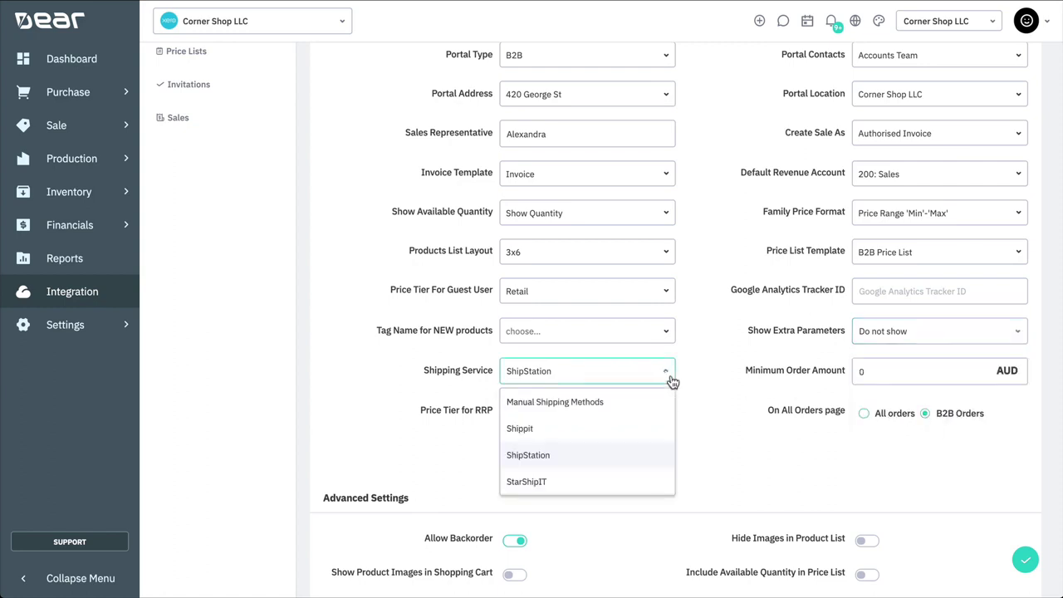
pyautogui.click(601, 482)
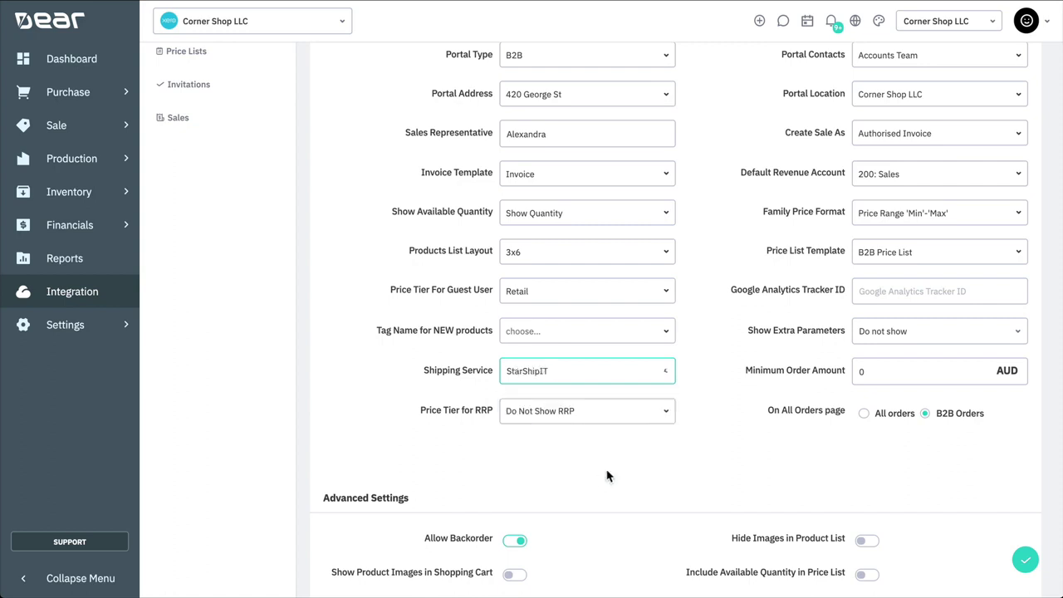
pyautogui.click(865, 366)
pyautogui.write('100')
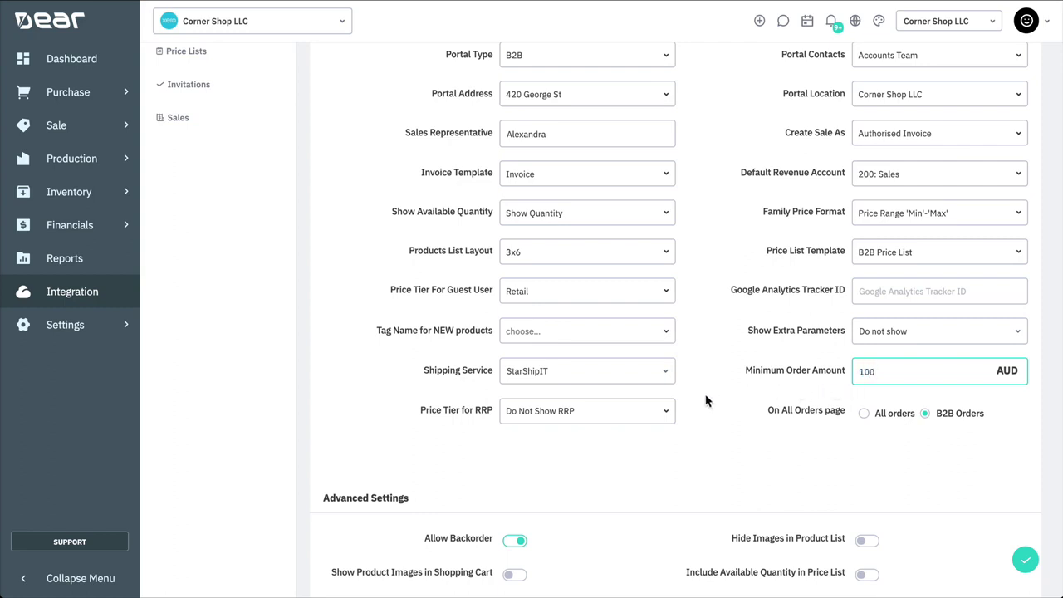
pyautogui.click(668, 419)
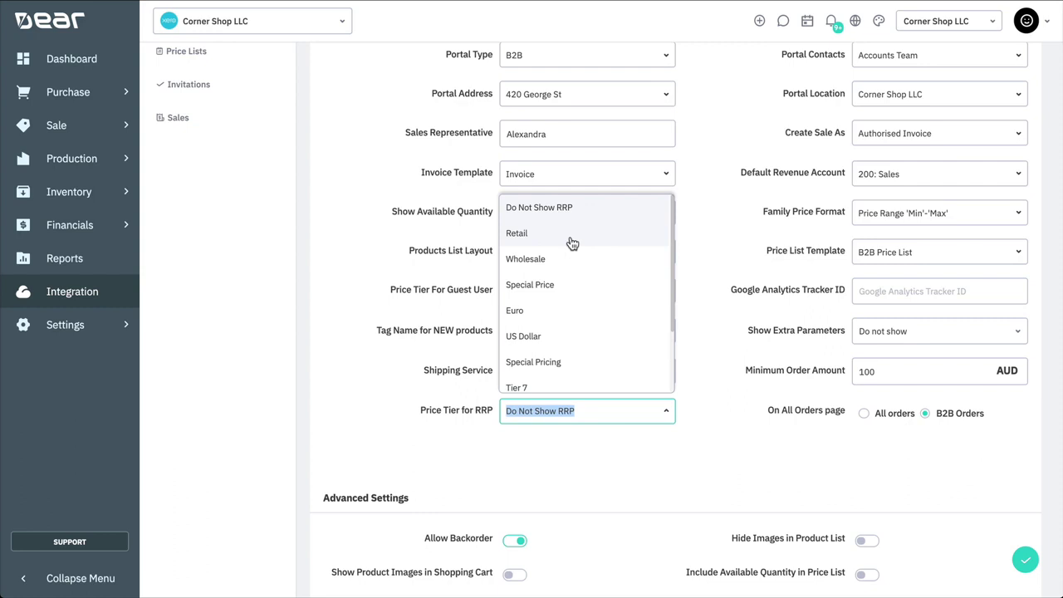
pyautogui.click(571, 241)
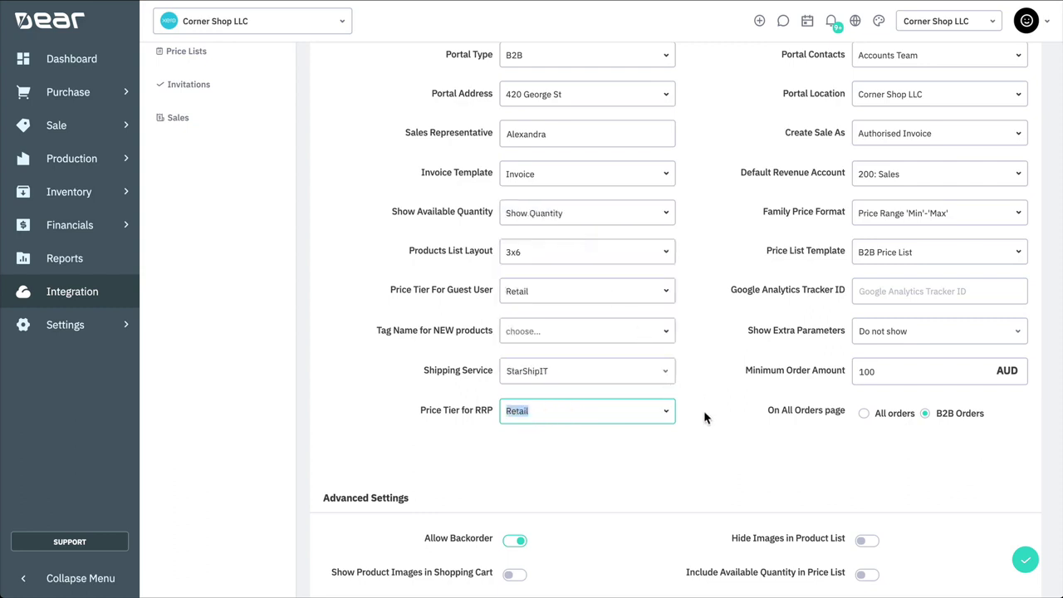
pyautogui.click(864, 414)
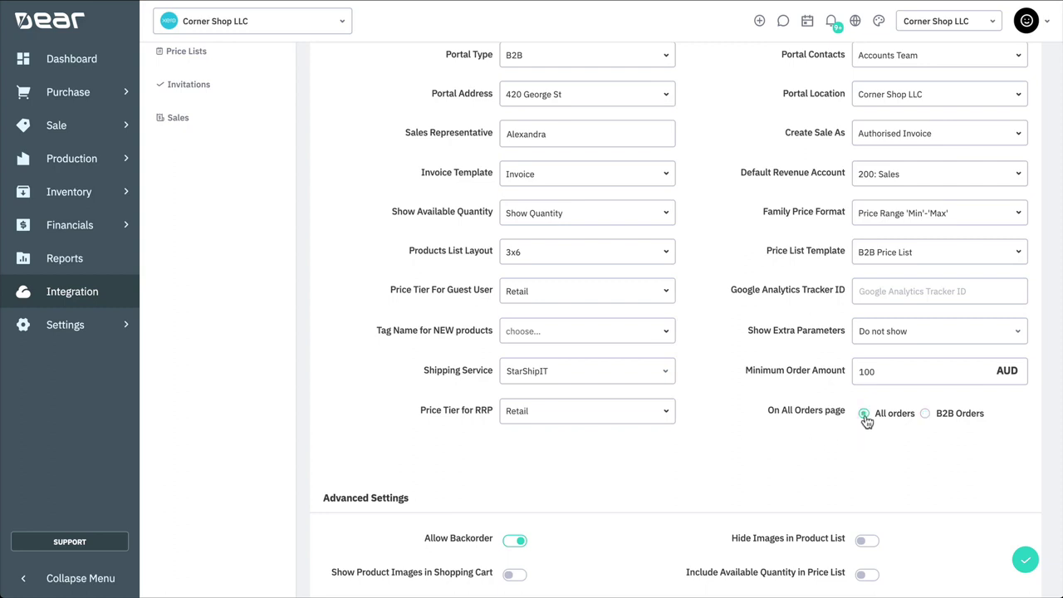
pyautogui.click(940, 417)
# Step: Add a Category (ascending) sort displayed as 'Type', keeping Product Name (ascending) as default
pyautogui.scroll(-4, 963, 504)
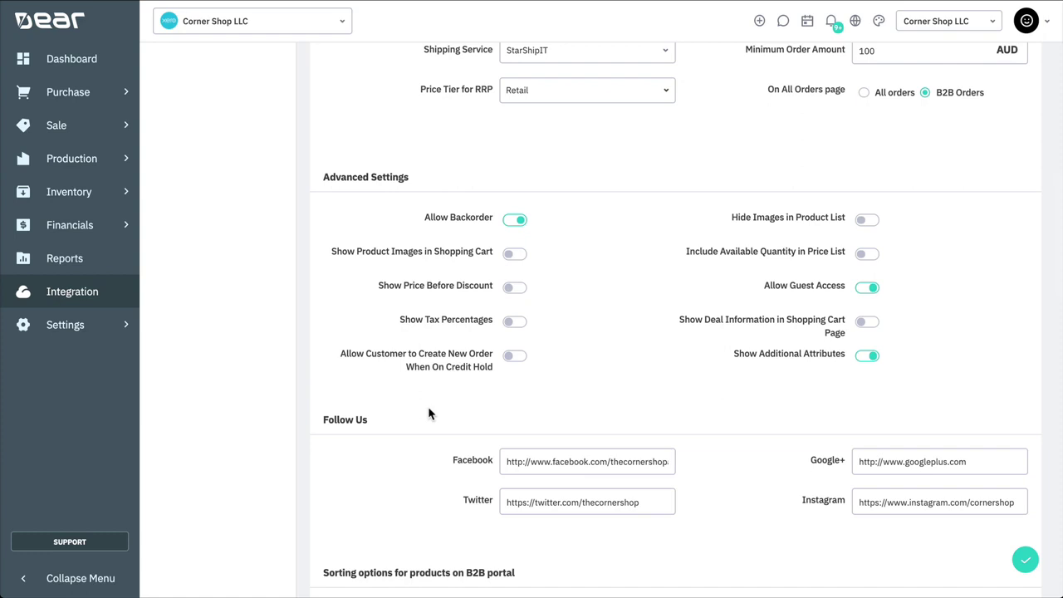
pyautogui.scroll(-4, 428, 414)
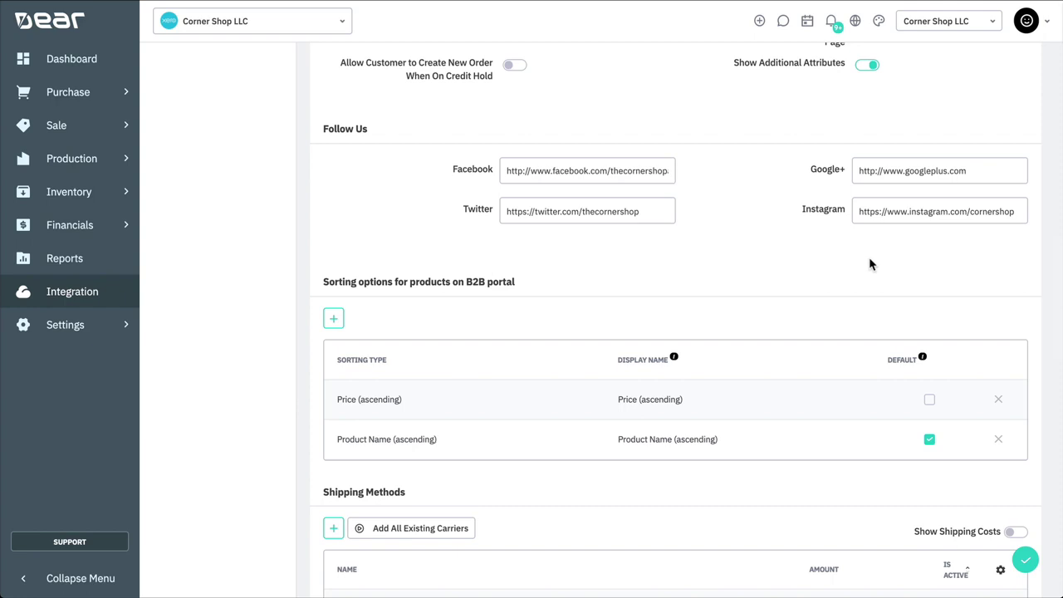
pyautogui.scroll(-2, 869, 260)
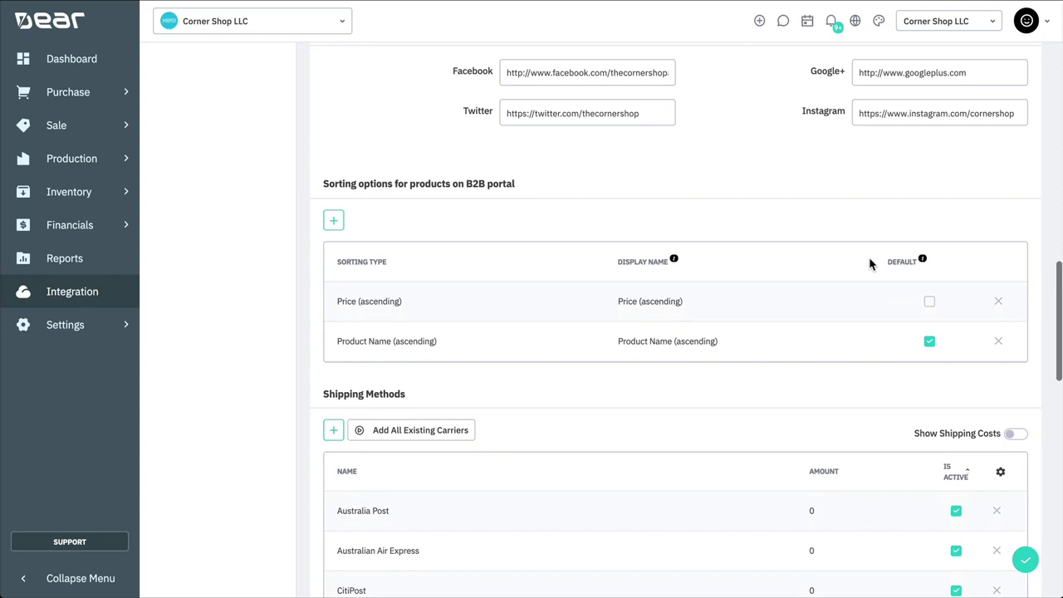
pyautogui.scroll(-1, 869, 263)
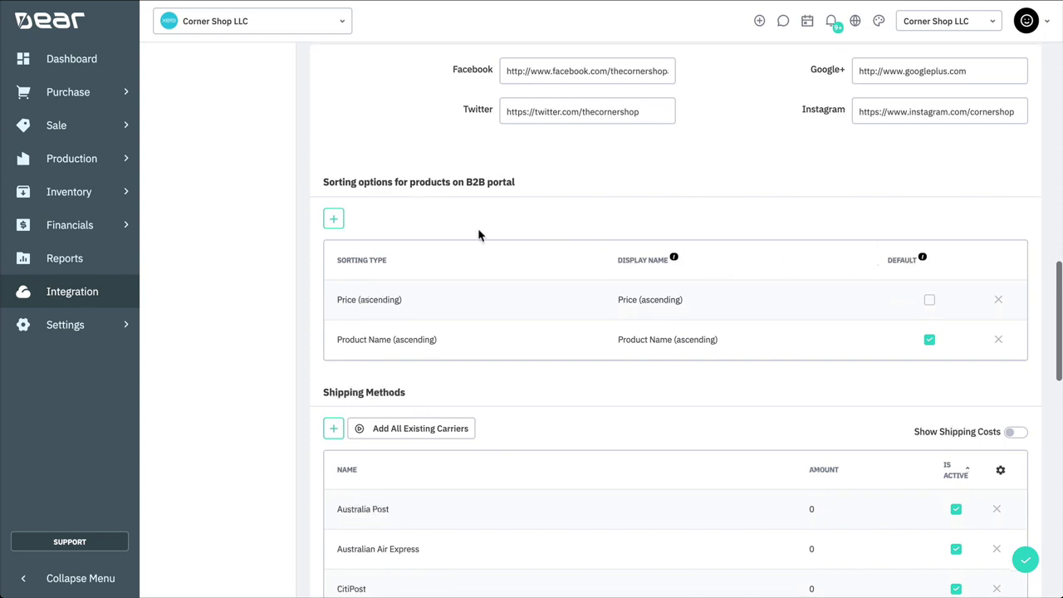
pyautogui.click(335, 221)
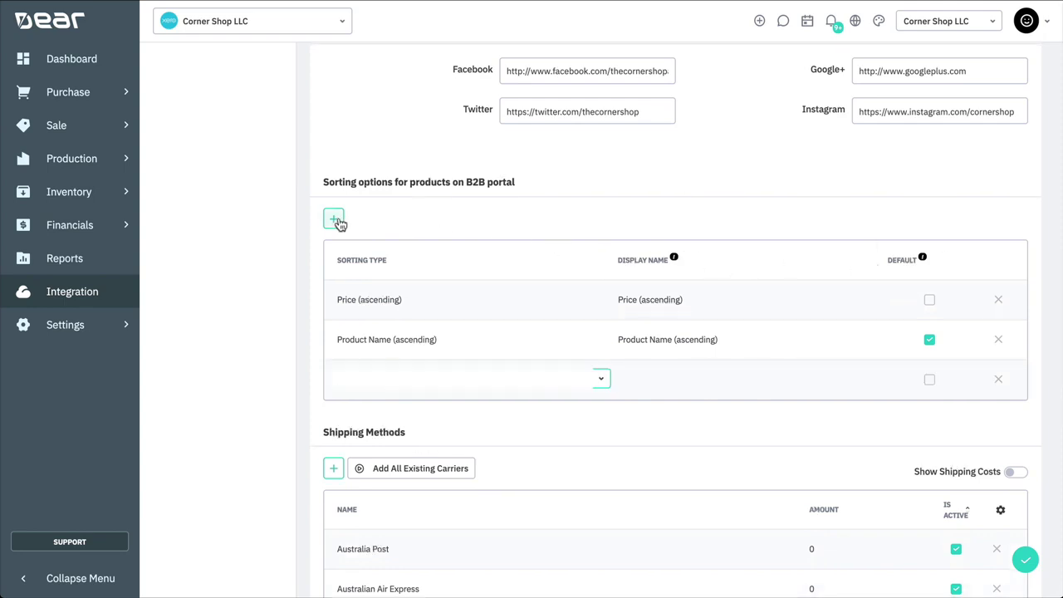
pyautogui.click(603, 381)
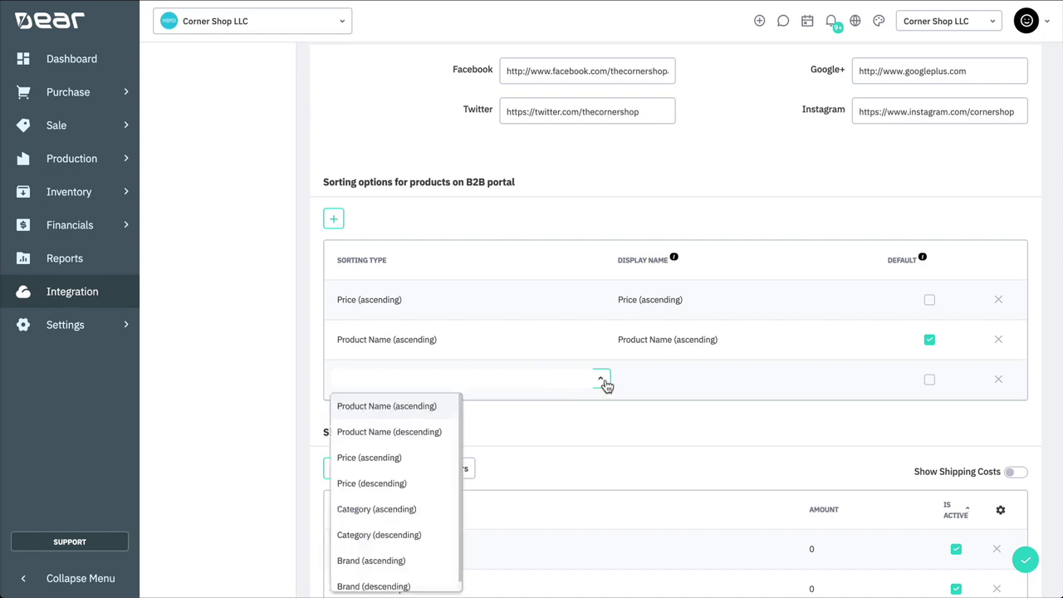
pyautogui.click(417, 509)
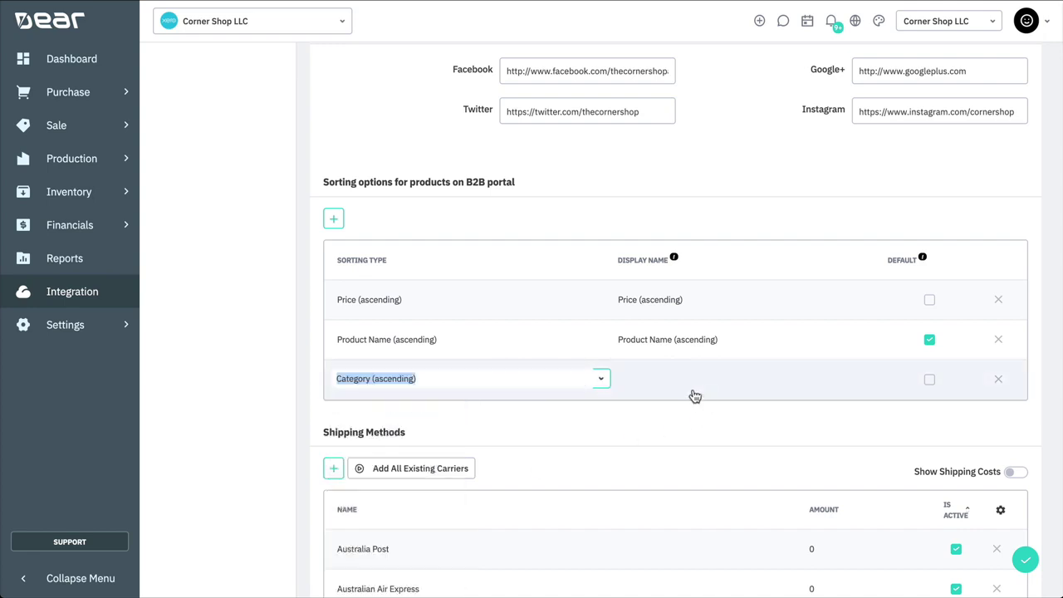
pyautogui.click(660, 386)
pyautogui.write('T')
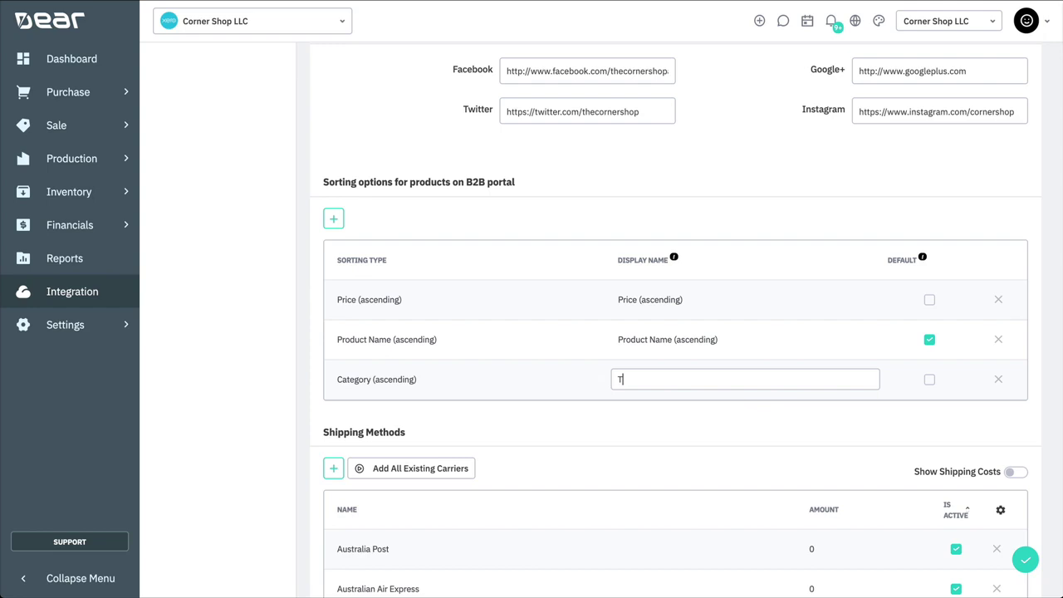
pyautogui.write('ype')
pyautogui.click(929, 380)
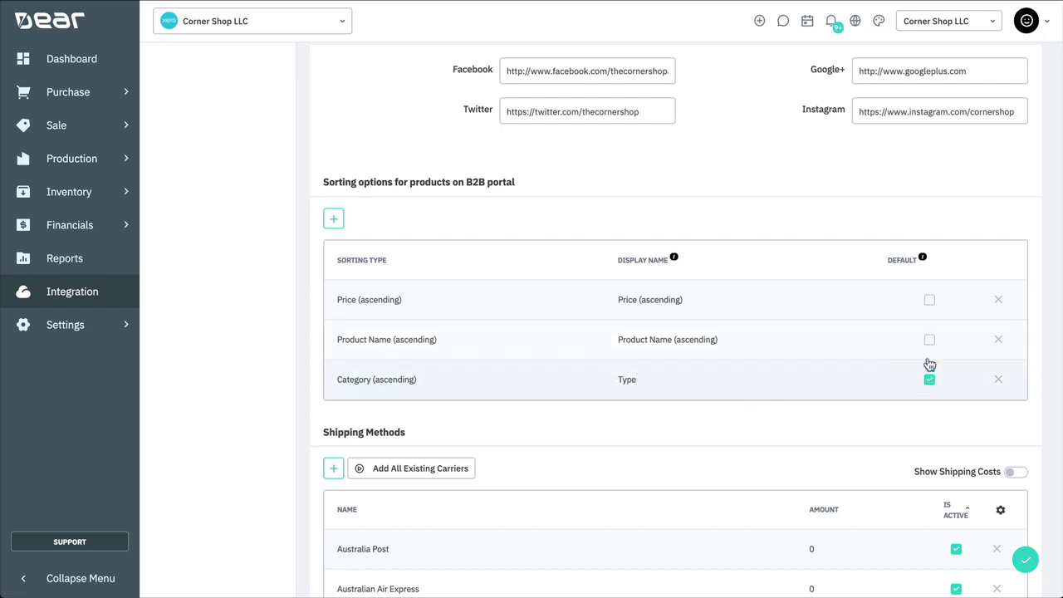
pyautogui.click(930, 342)
# Step: Add an active TNT Express shipping method costing 55, leaving shipping costs hidden
pyautogui.scroll(-5, 1032, 301)
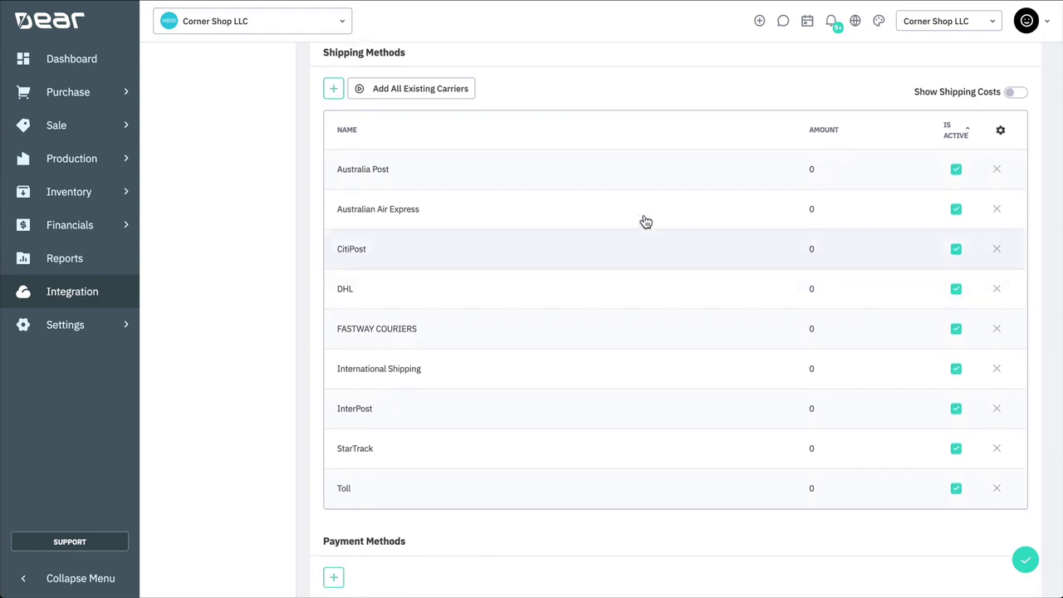
pyautogui.click(332, 90)
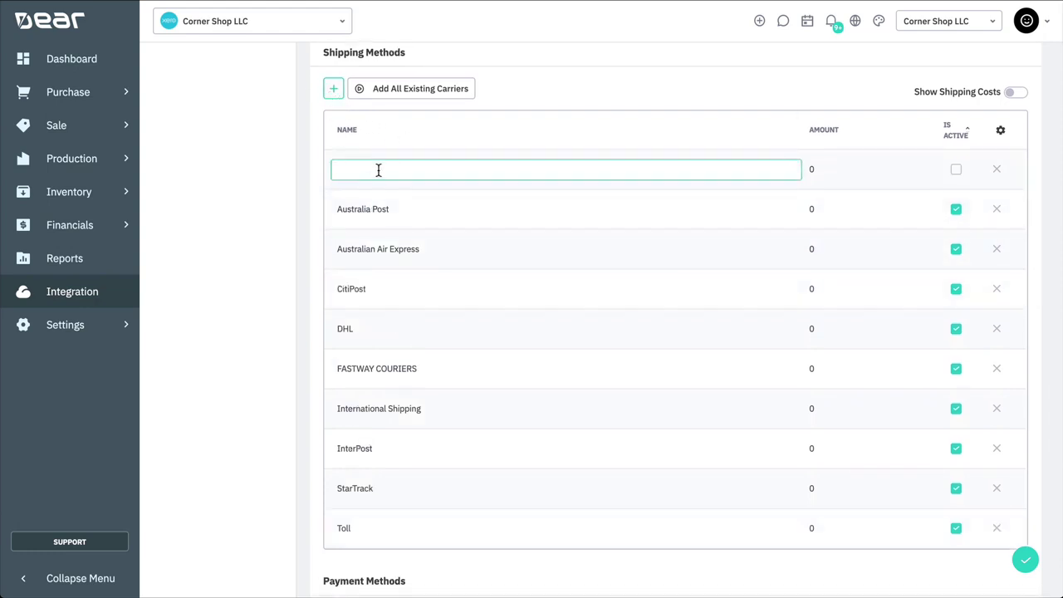
pyautogui.write('TNT Express')
pyautogui.click(814, 172)
pyautogui.press('BackSpace')
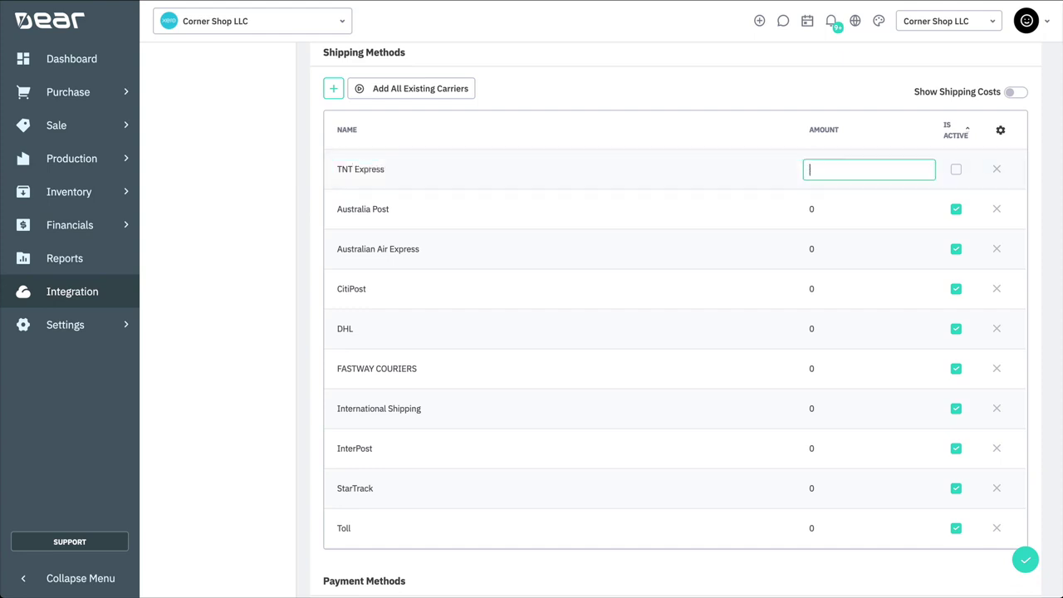
pyautogui.write('55')
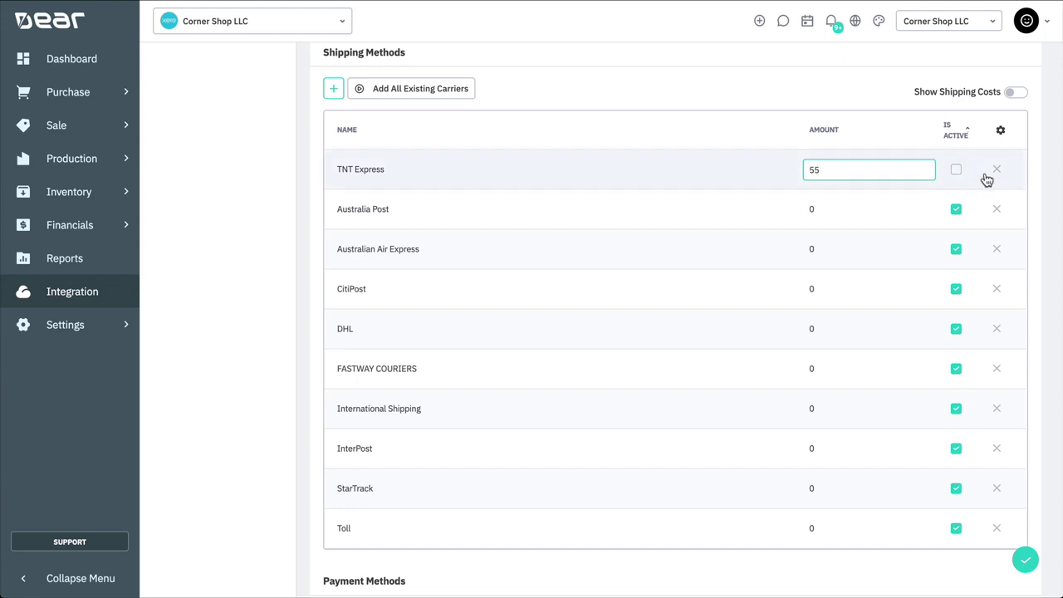
pyautogui.click(956, 173)
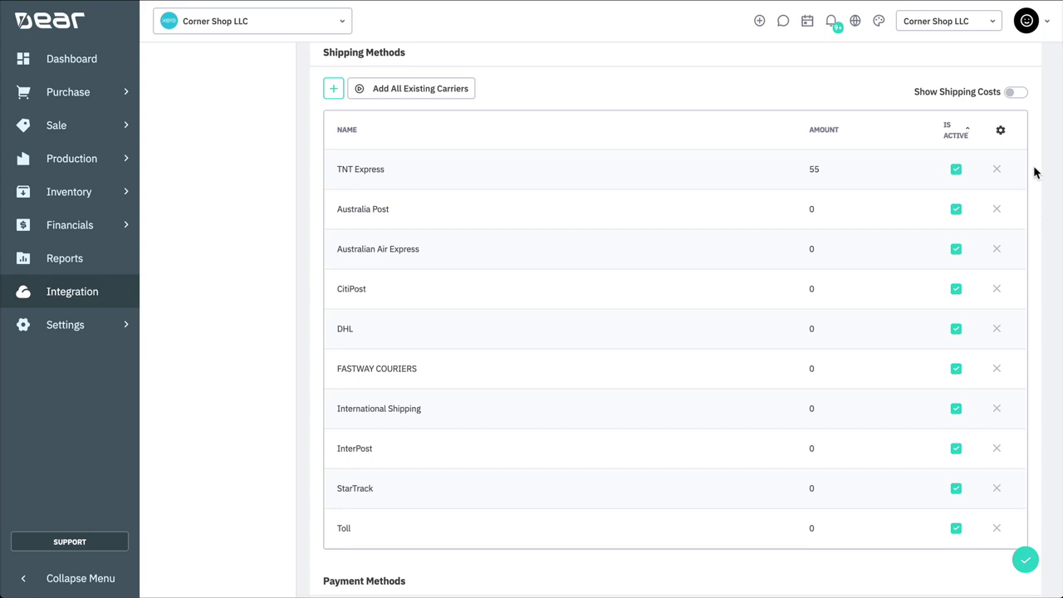
pyautogui.click(1016, 94)
pyautogui.click(1017, 95)
# Step: Add an active payment method named Stripe with method type Stripe
pyautogui.scroll(-5, 1038, 263)
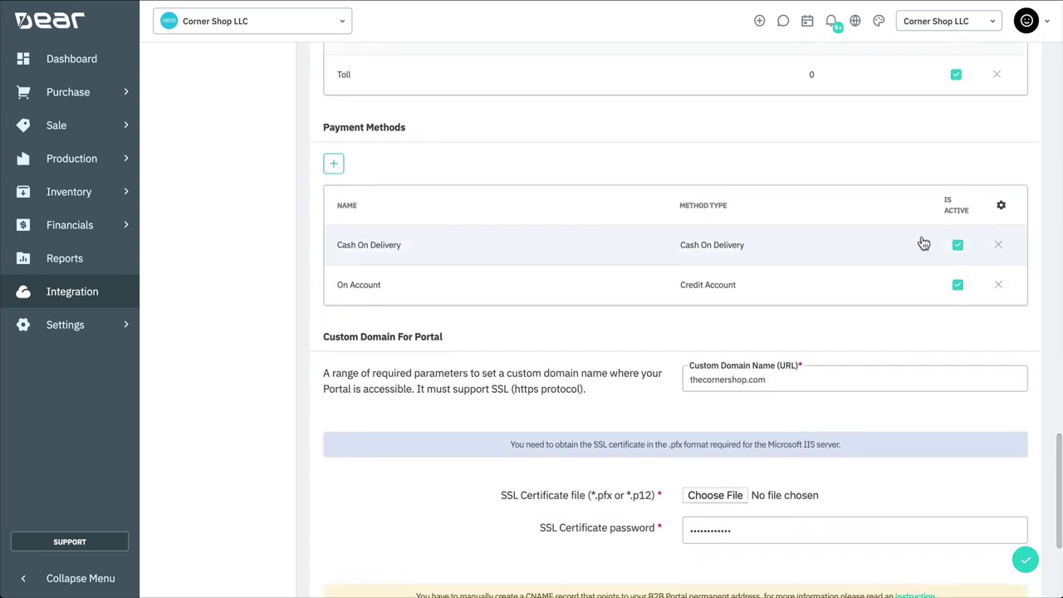
pyautogui.click(333, 166)
pyautogui.write('Stripe')
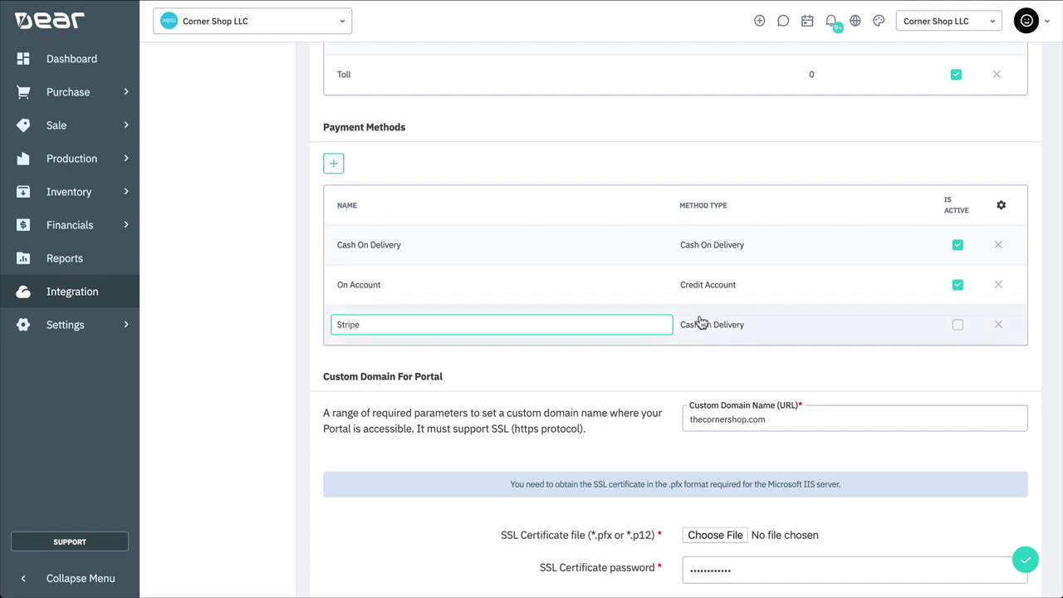
pyautogui.click(700, 322)
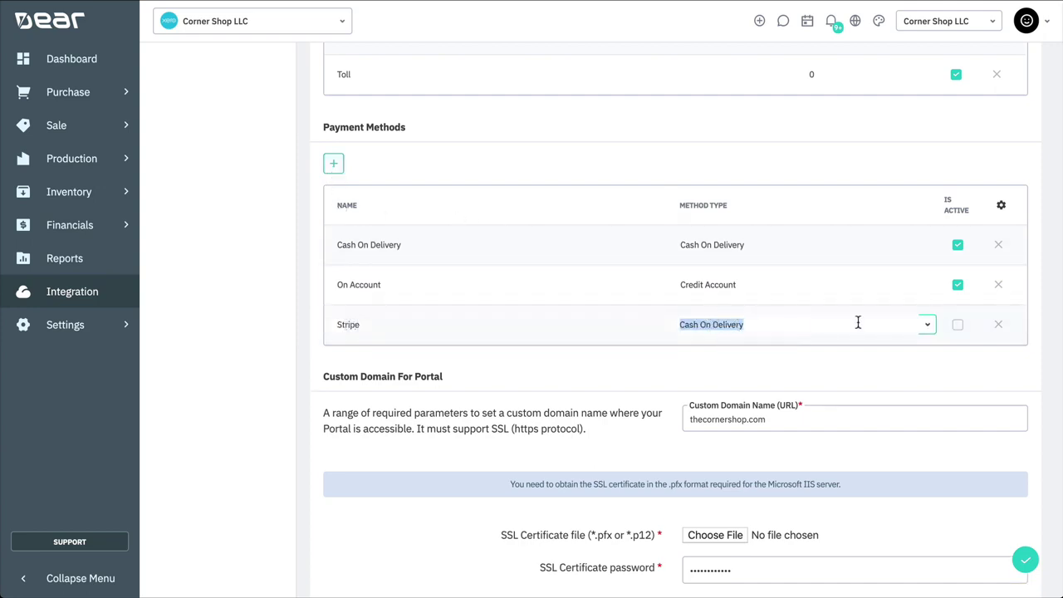
pyautogui.click(925, 327)
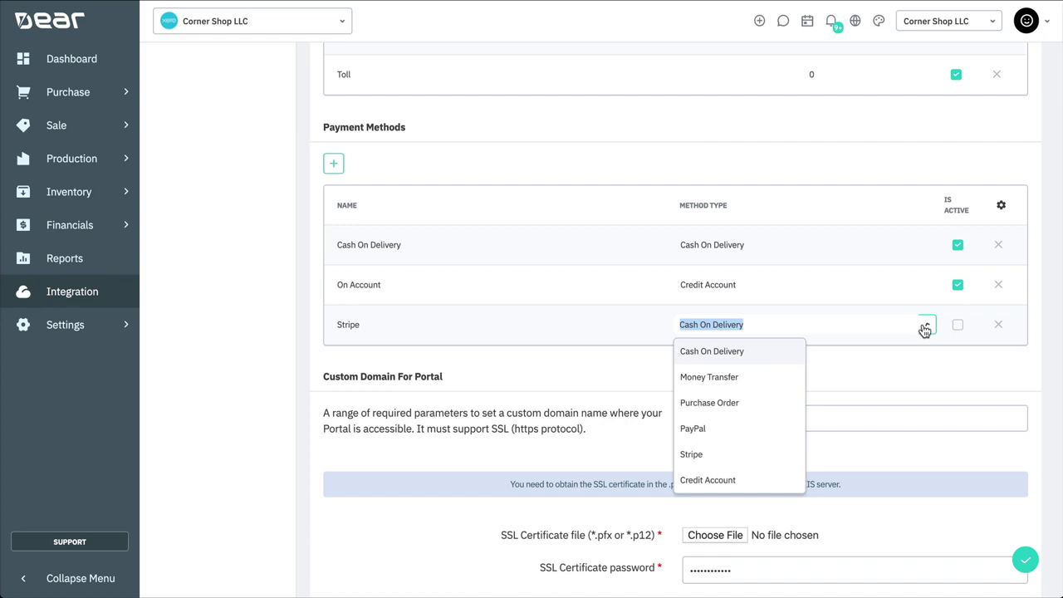
pyautogui.click(733, 455)
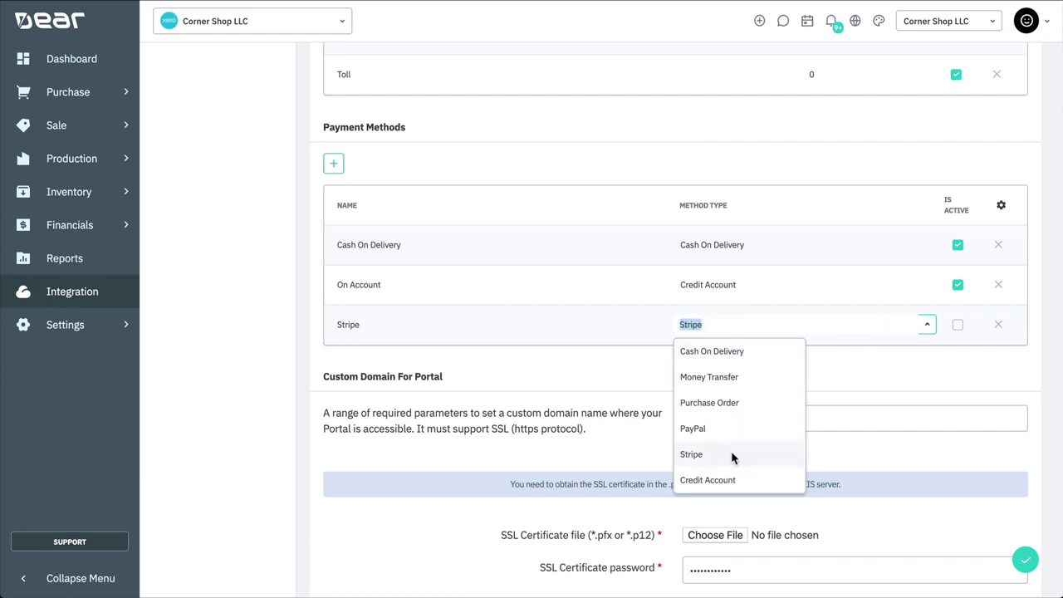
pyautogui.click(958, 326)
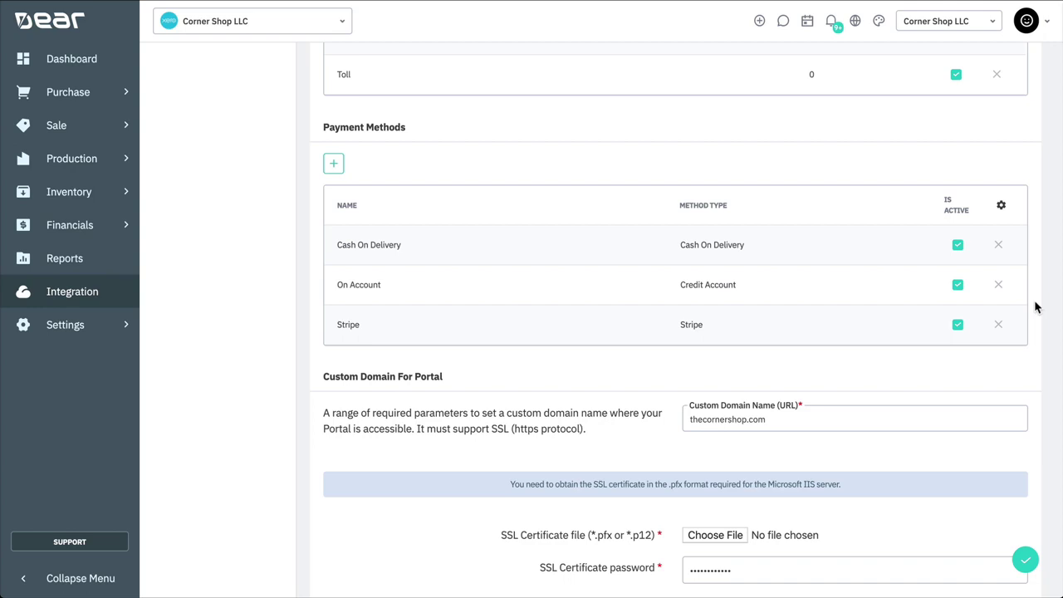
pyautogui.scroll(-3, 1035, 307)
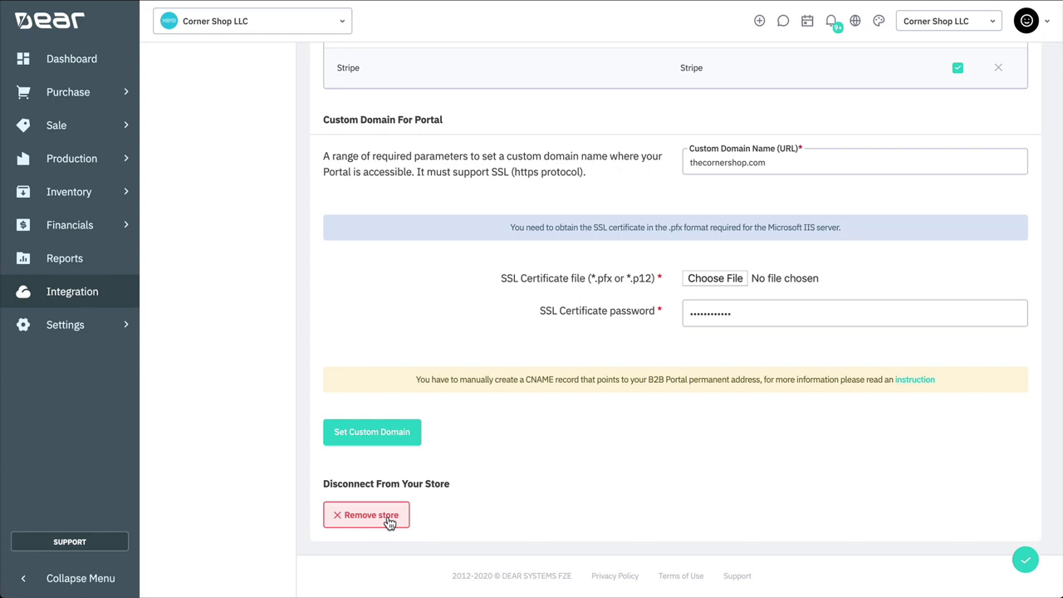
pyautogui.scroll(15, 589, 434)
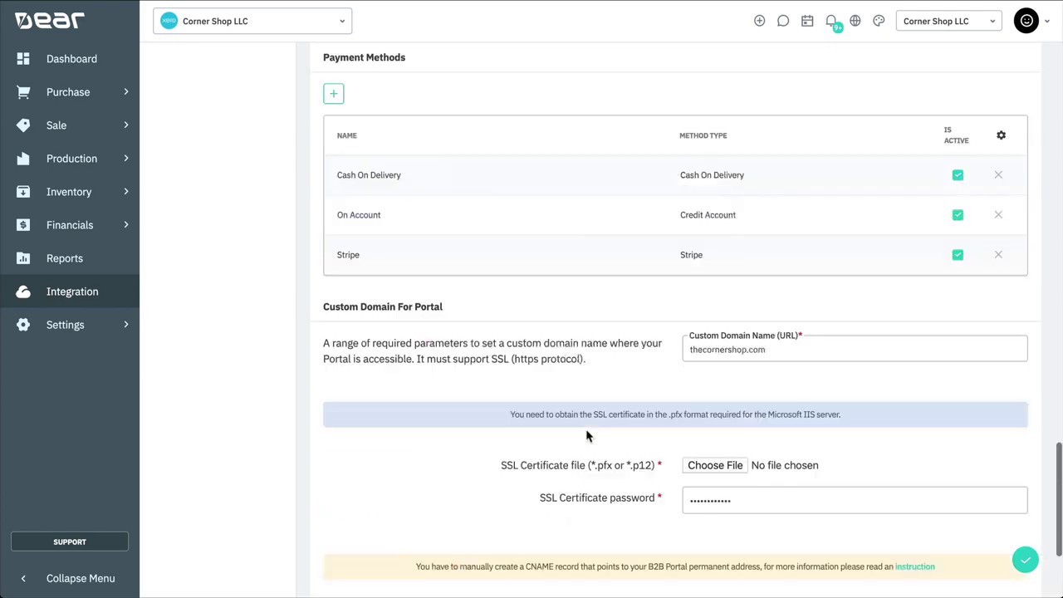
pyautogui.scroll(5, 586, 435)
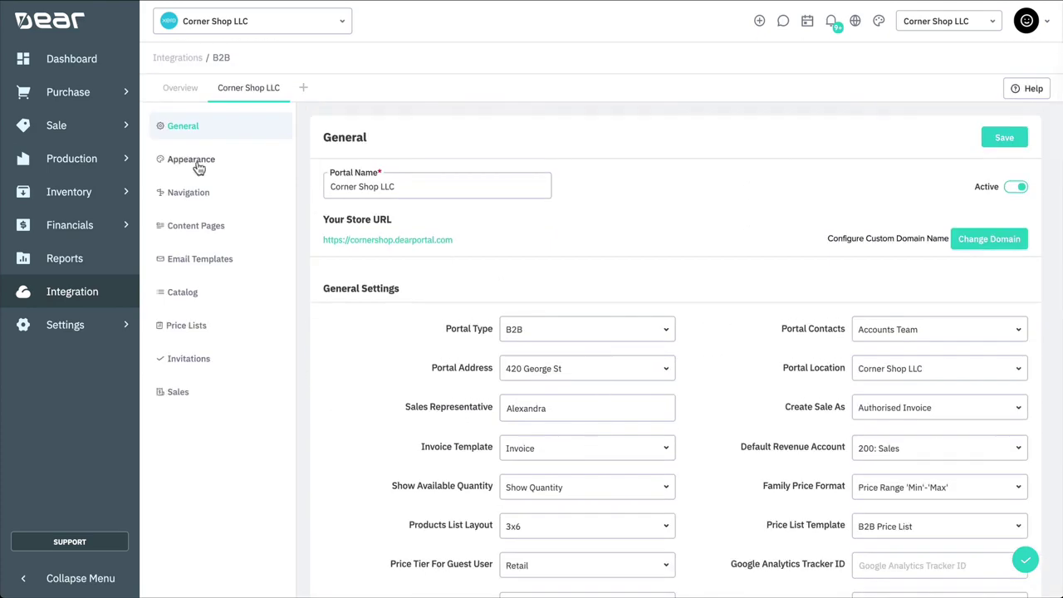
# Step: Open Appearance and adjust the Out of Stock Text Colour picker, leaving it at CD2222
pyautogui.click(270, 168)
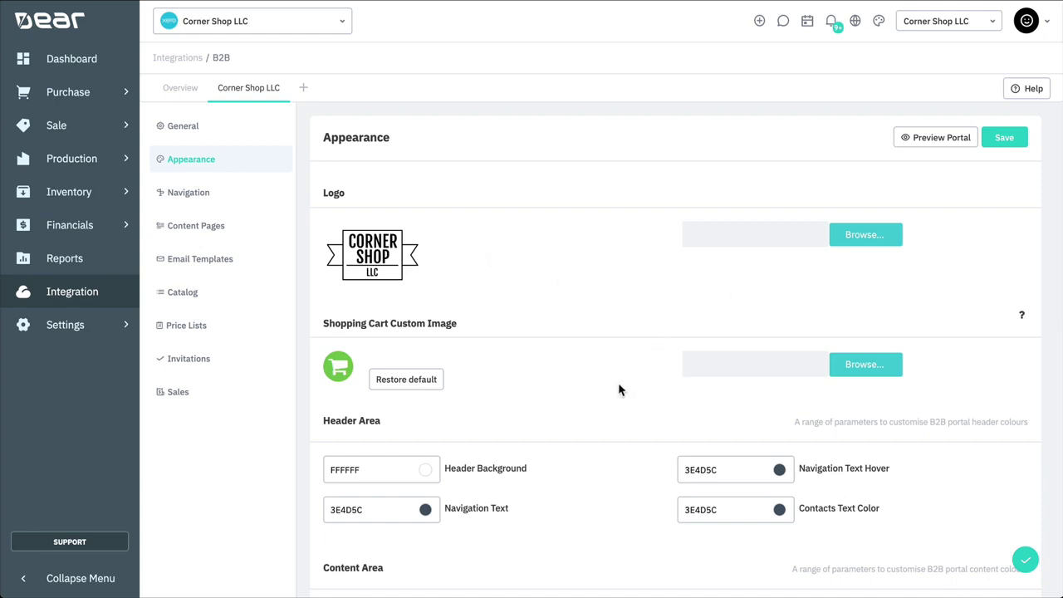
pyautogui.scroll(-5, 618, 389)
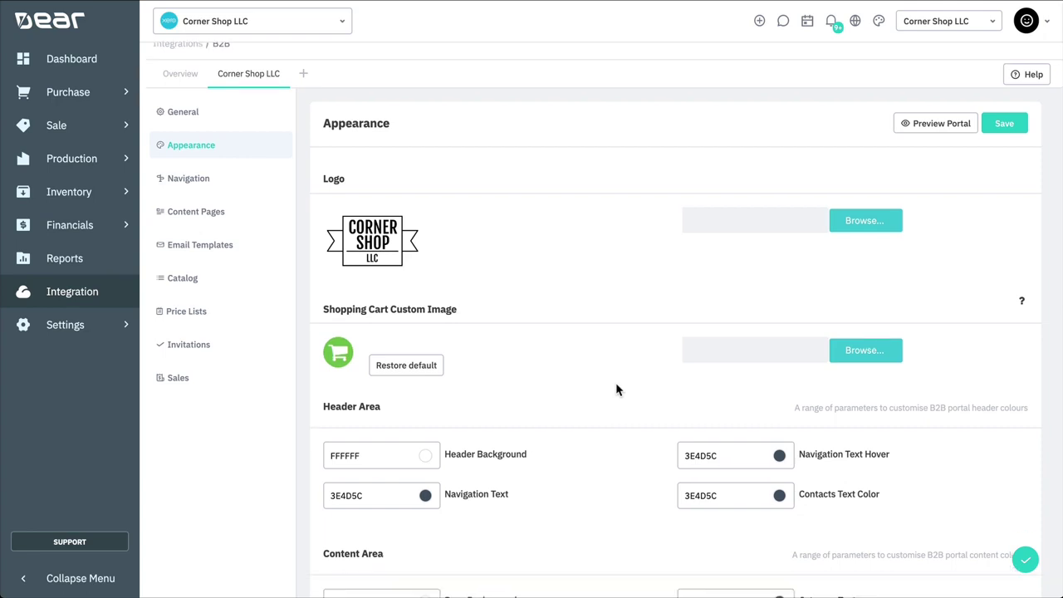
pyautogui.scroll(-3, 613, 382)
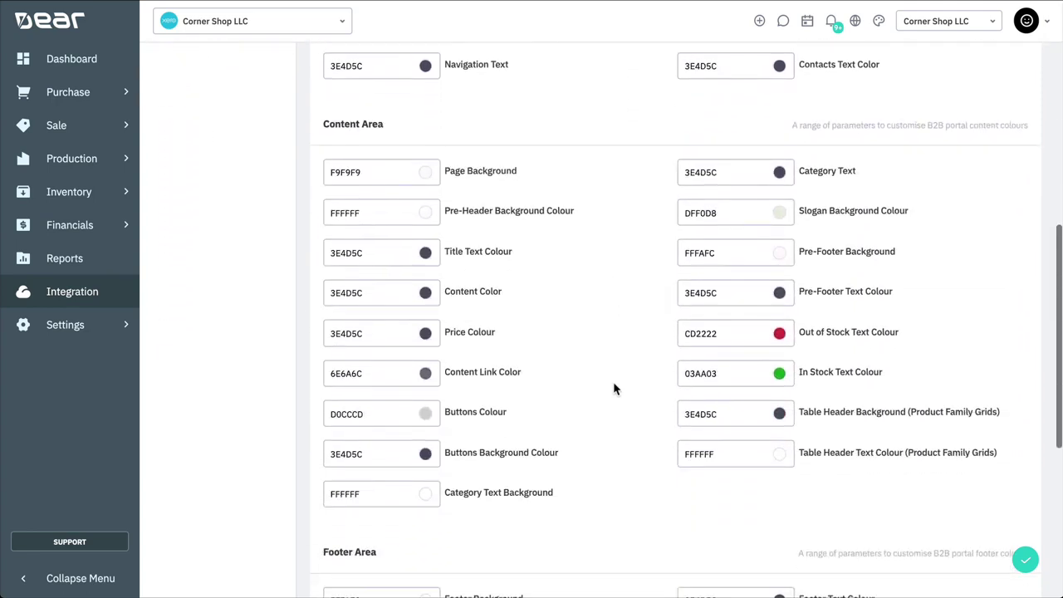
pyautogui.scroll(-2, 608, 382)
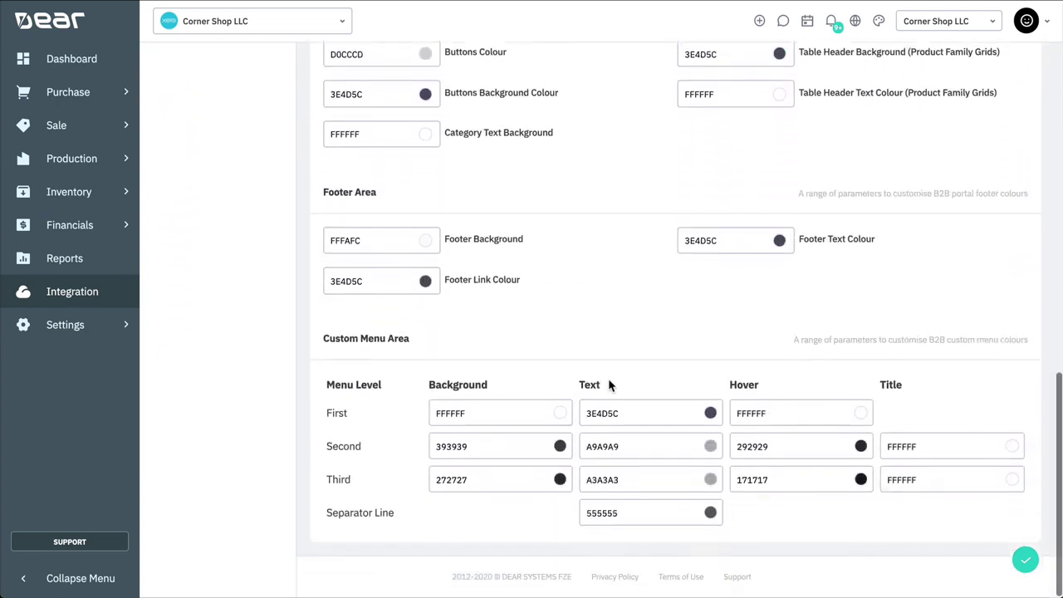
pyautogui.scroll(5, 609, 382)
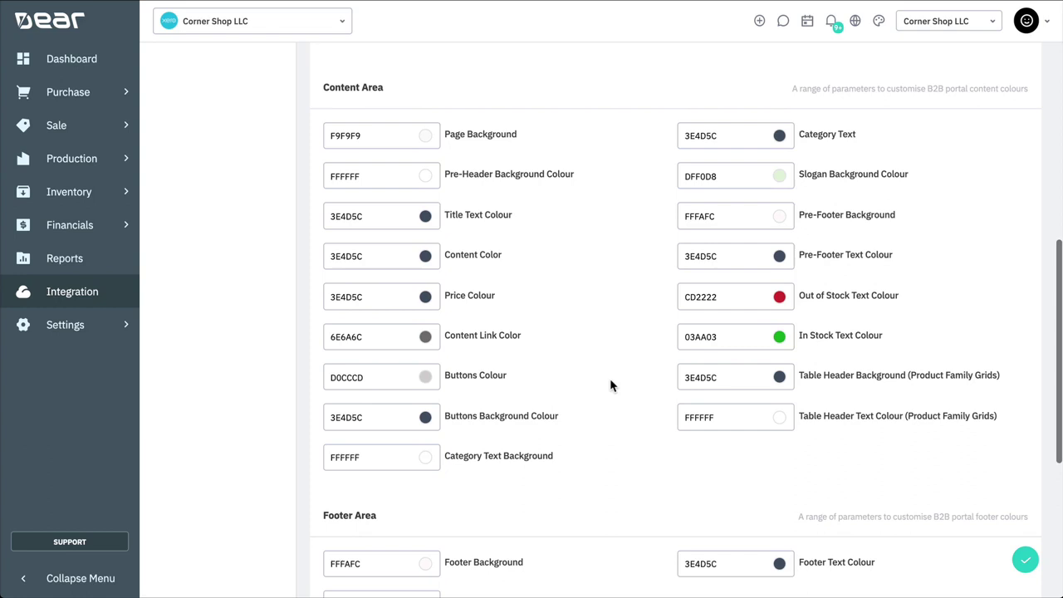
pyautogui.click(724, 299)
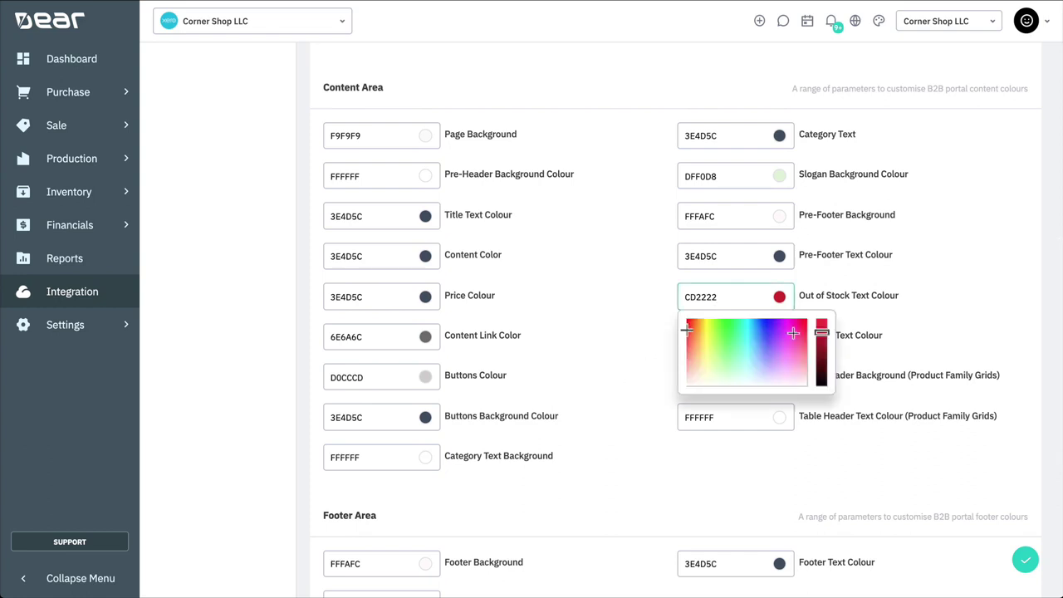
pyautogui.moveTo(821, 333); pyautogui.dragTo(826, 336)
pyautogui.click(642, 299)
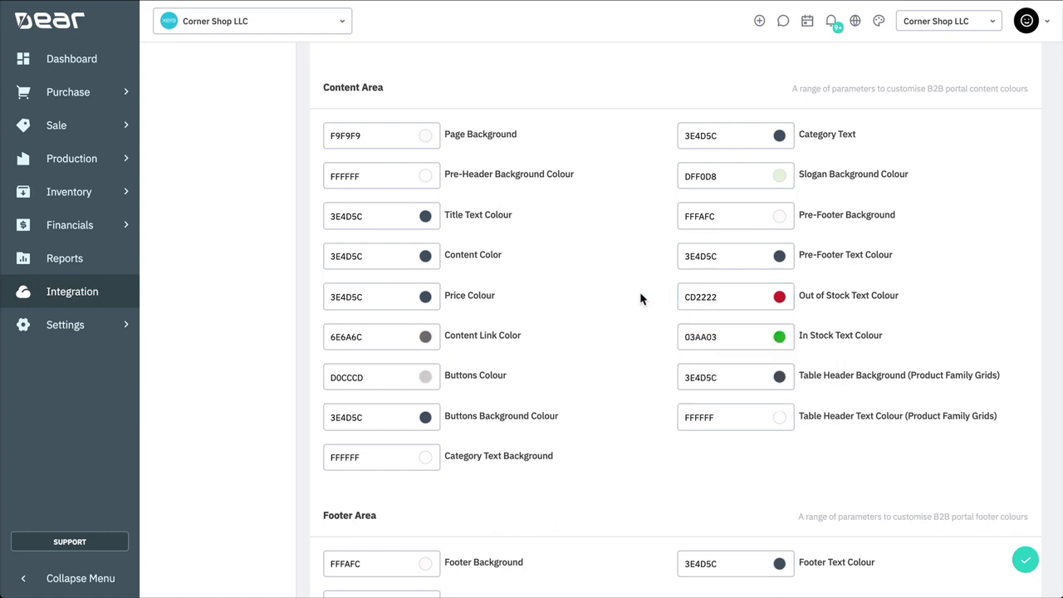
# Step: Open the portal's Navigation settings and list the Horizontal Navigation Bar options
pyautogui.scroll(6, 640, 299)
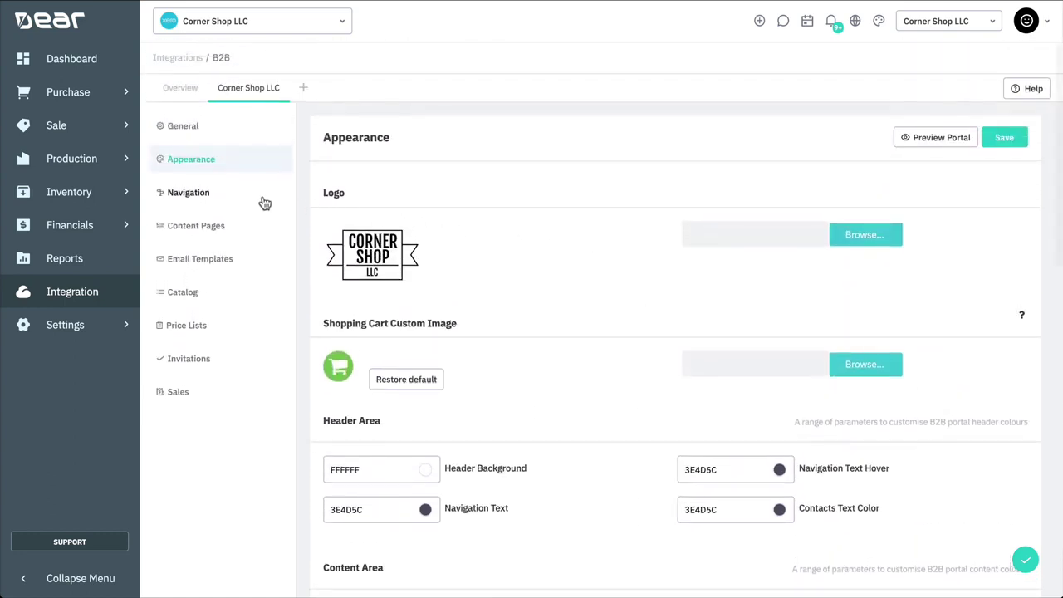
pyautogui.click(226, 197)
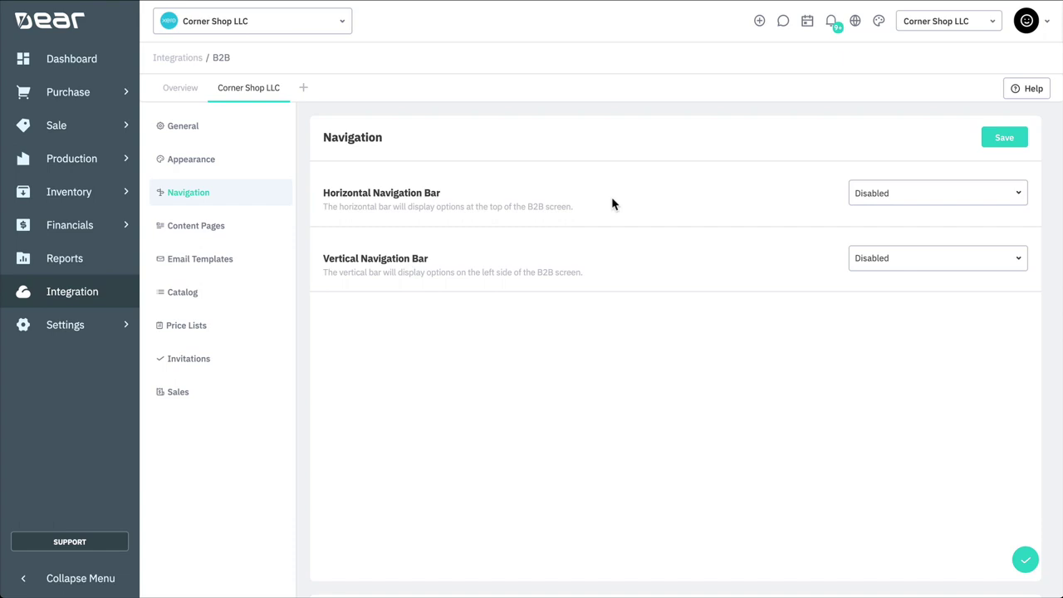
pyautogui.click(1019, 204)
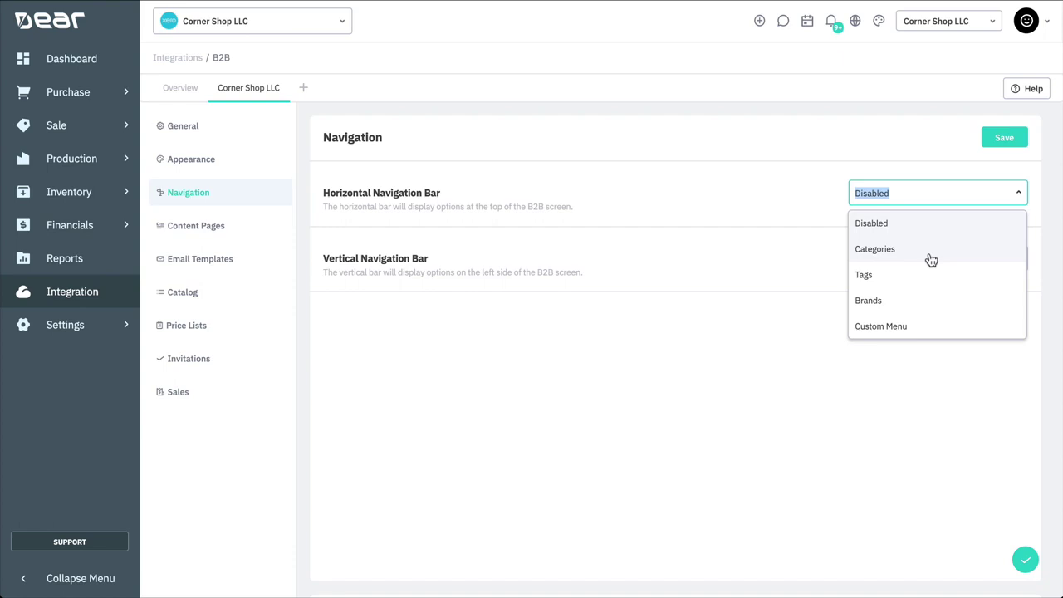
# Step: Base the horizontal bar on Categories, adding a T-Shirts category placed between Kids and Sport
pyautogui.click(930, 252)
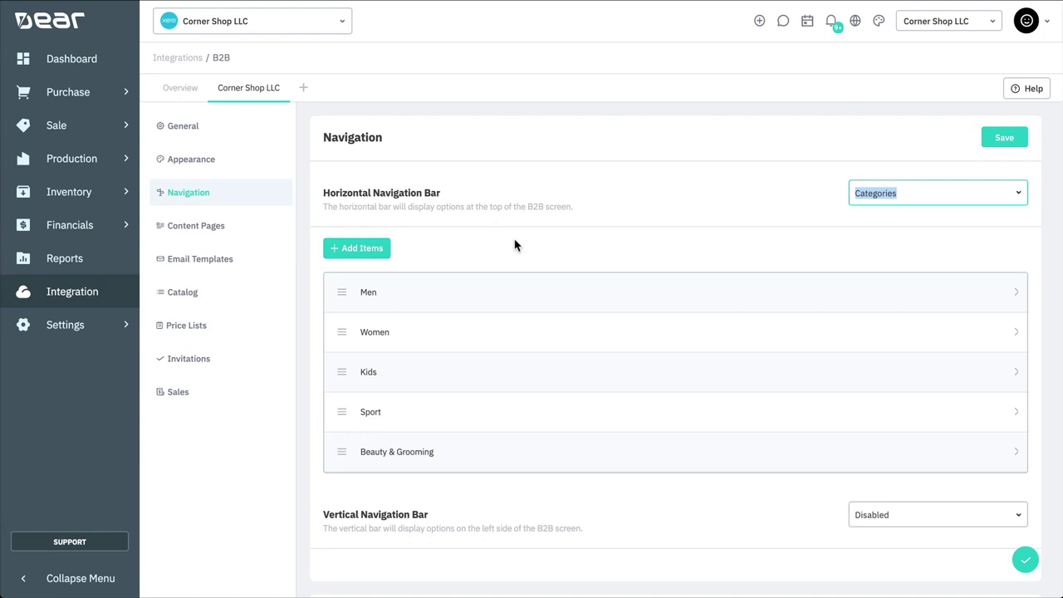
pyautogui.click(354, 251)
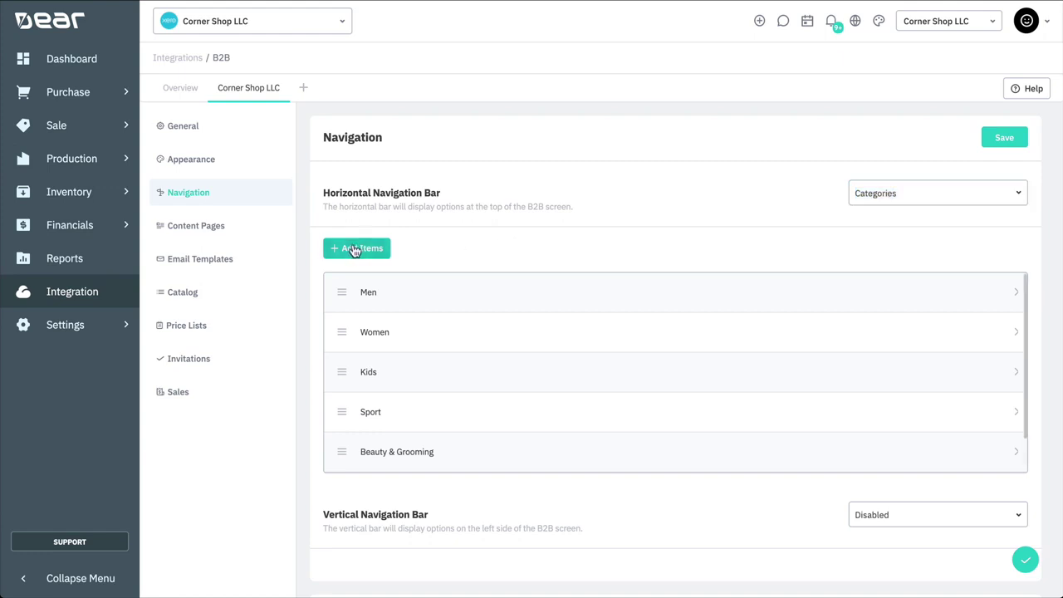
pyautogui.scroll(-1, 407, 313)
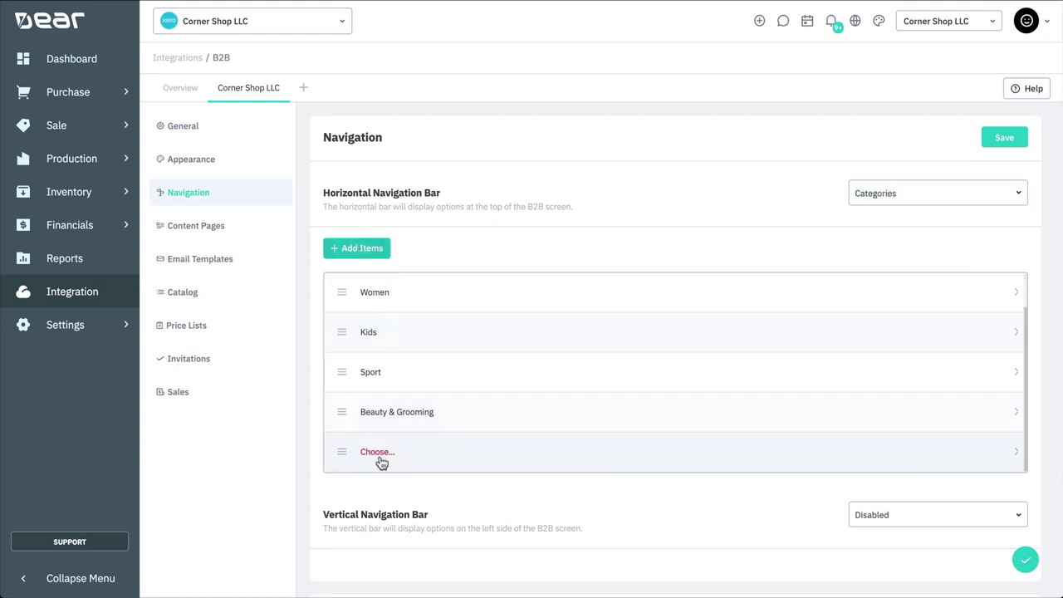
pyautogui.click(450, 456)
pyautogui.write('T-Shirts')
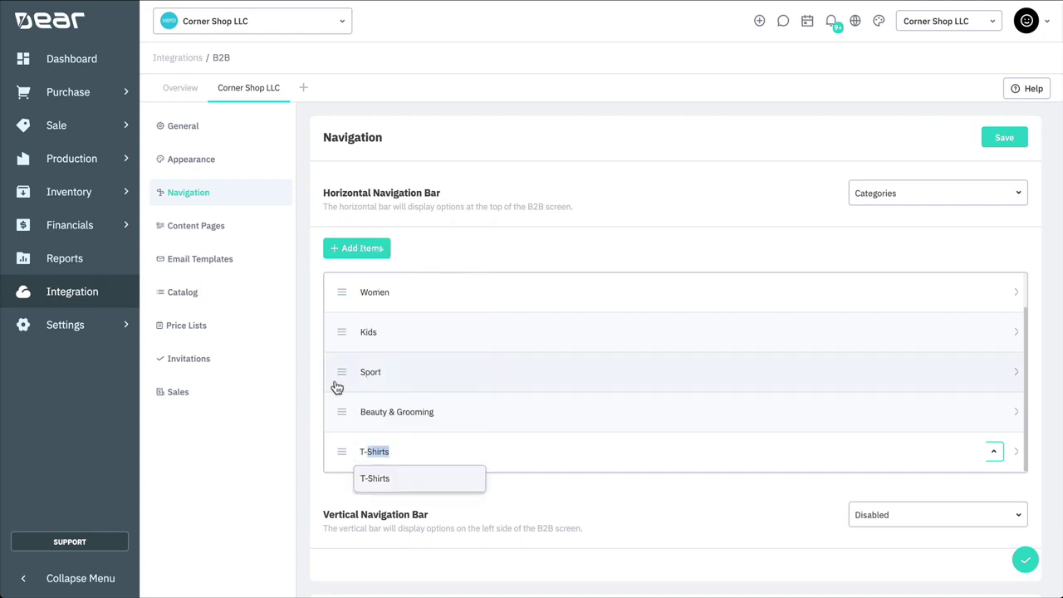
pyautogui.click(371, 476)
pyautogui.moveTo(339, 461); pyautogui.dragTo(432, 434)
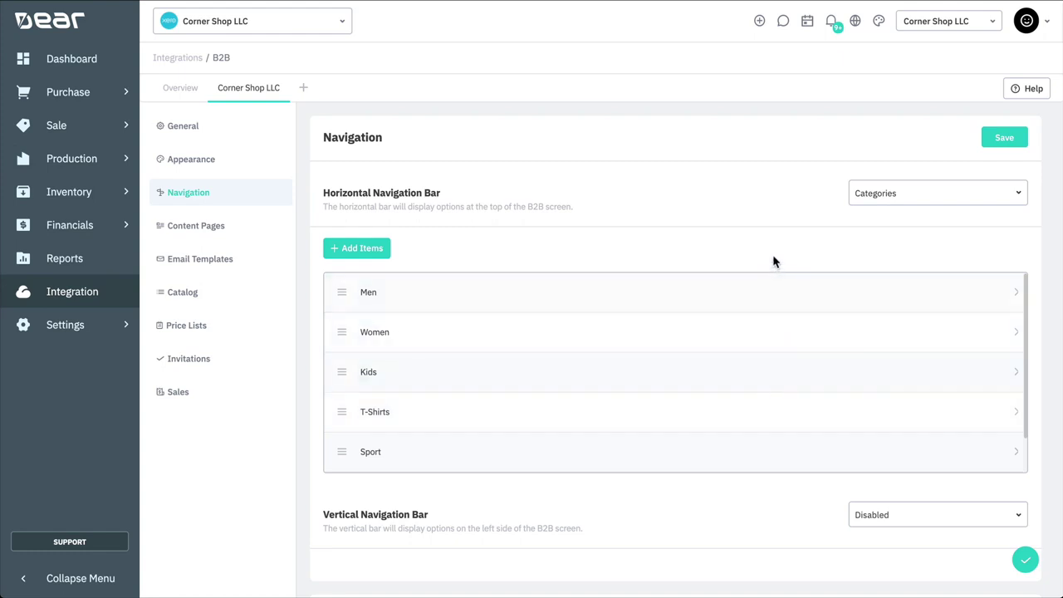
# Step: Switch the horizontal navigation bar to Custom Menu and scroll through its What's New, Women, Men and Gifts items
pyautogui.click(1018, 196)
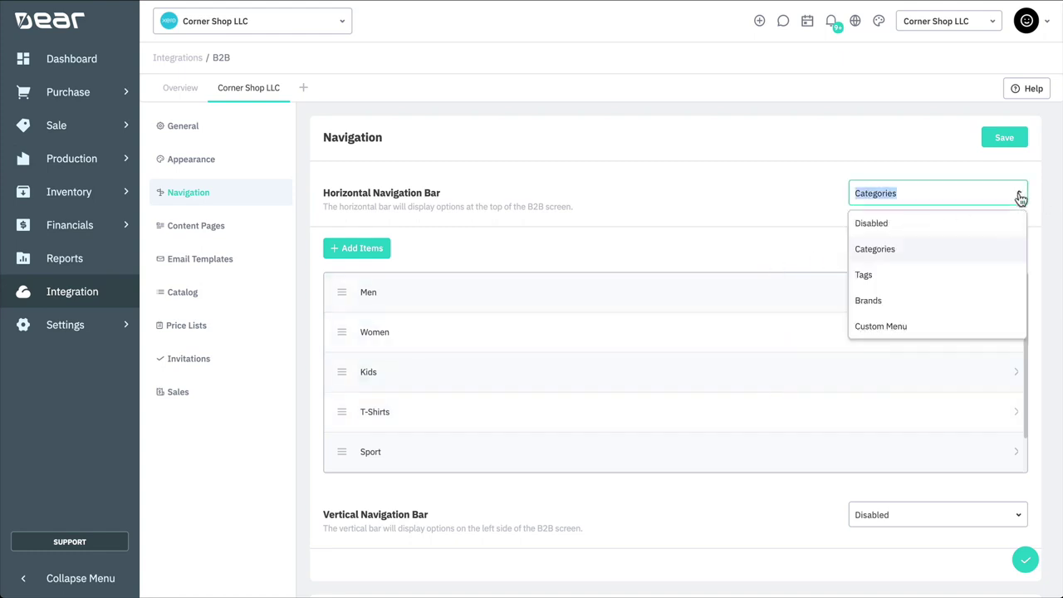
pyautogui.click(966, 325)
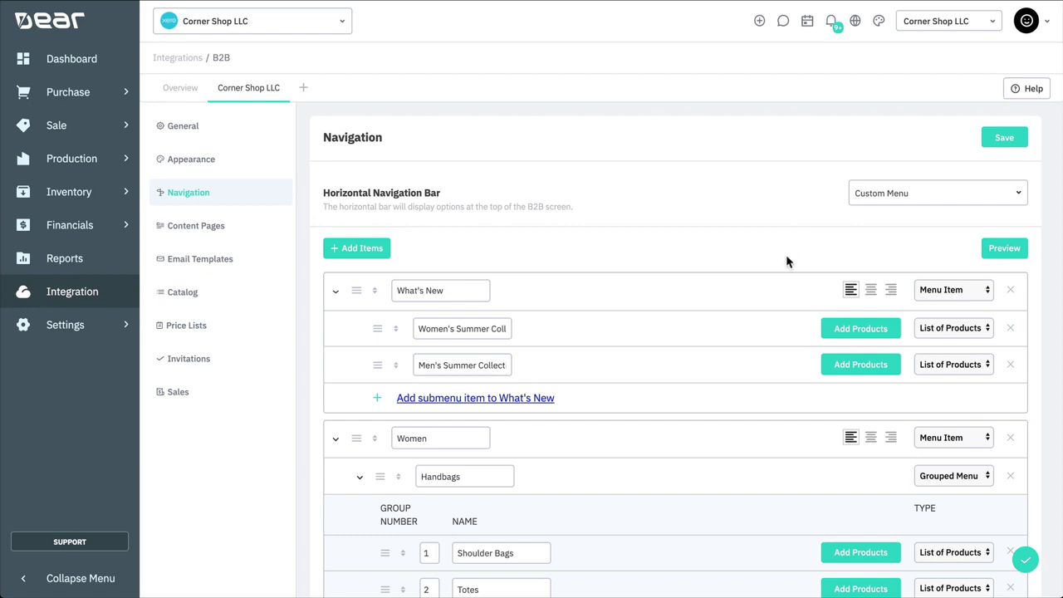
pyautogui.scroll(-5, 785, 257)
pyautogui.scroll(-6, 786, 261)
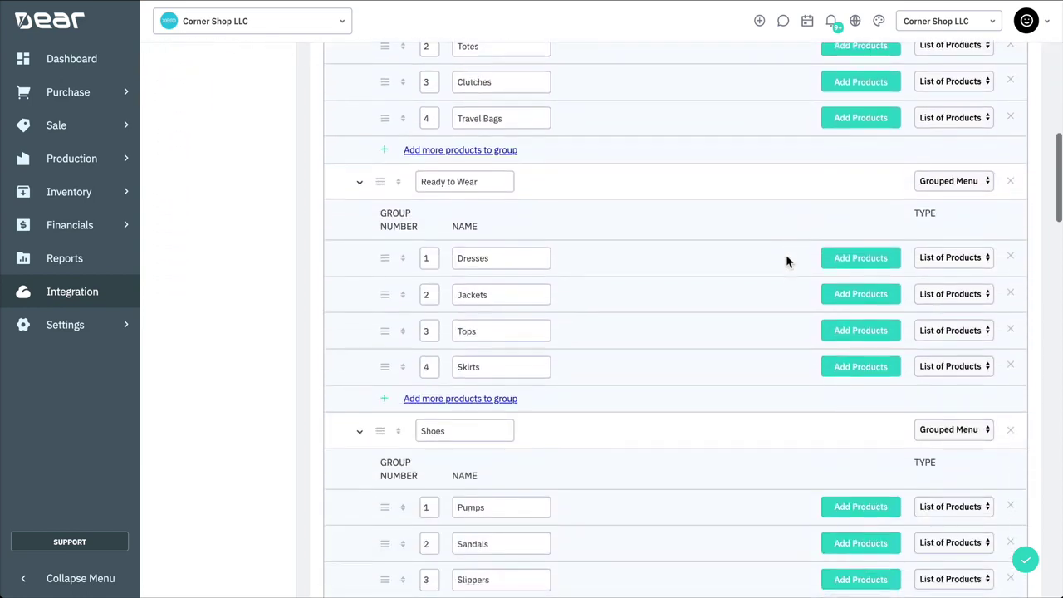
pyautogui.scroll(-6, 785, 258)
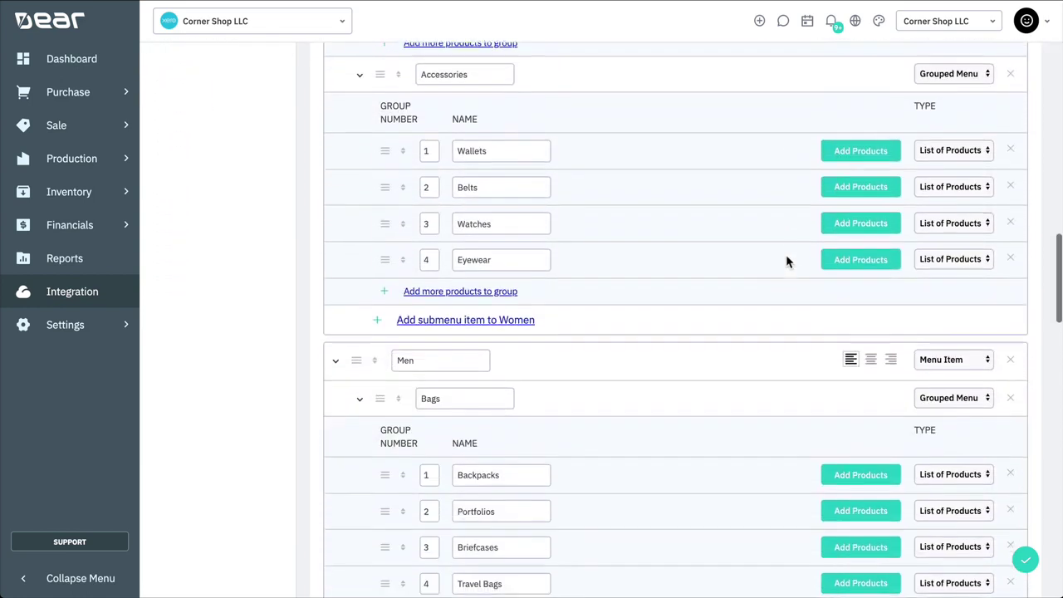
pyautogui.scroll(-6, 786, 258)
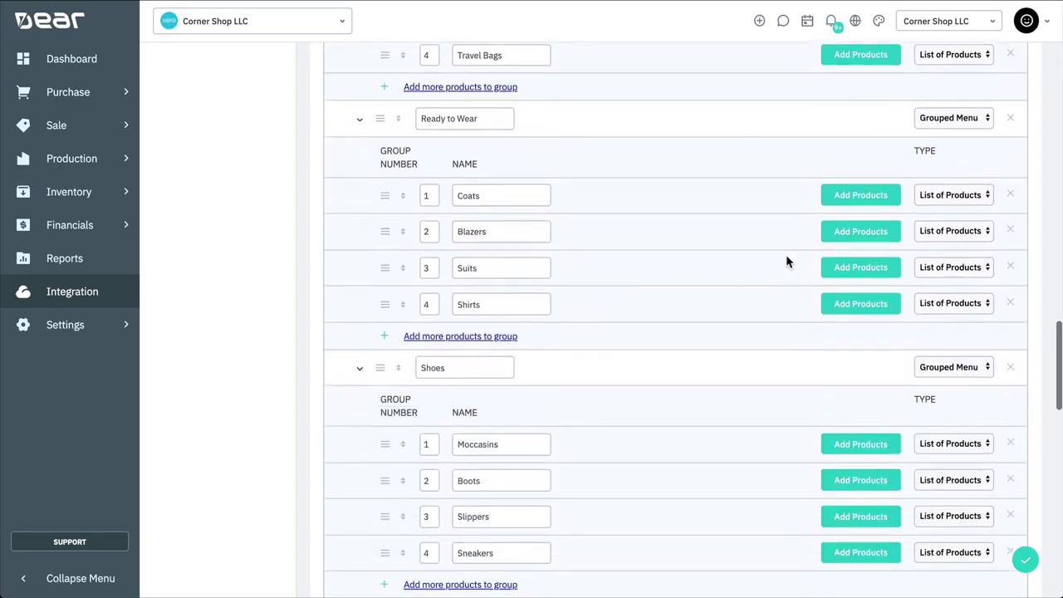
pyautogui.scroll(-3, 786, 257)
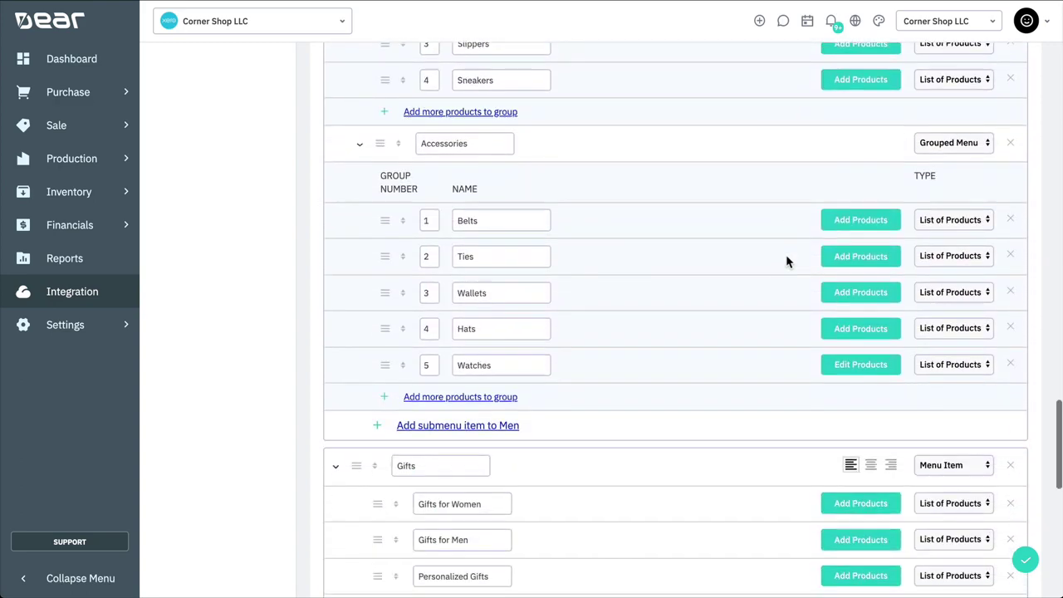
pyautogui.scroll(-4, 785, 258)
pyautogui.scroll(20, 786, 257)
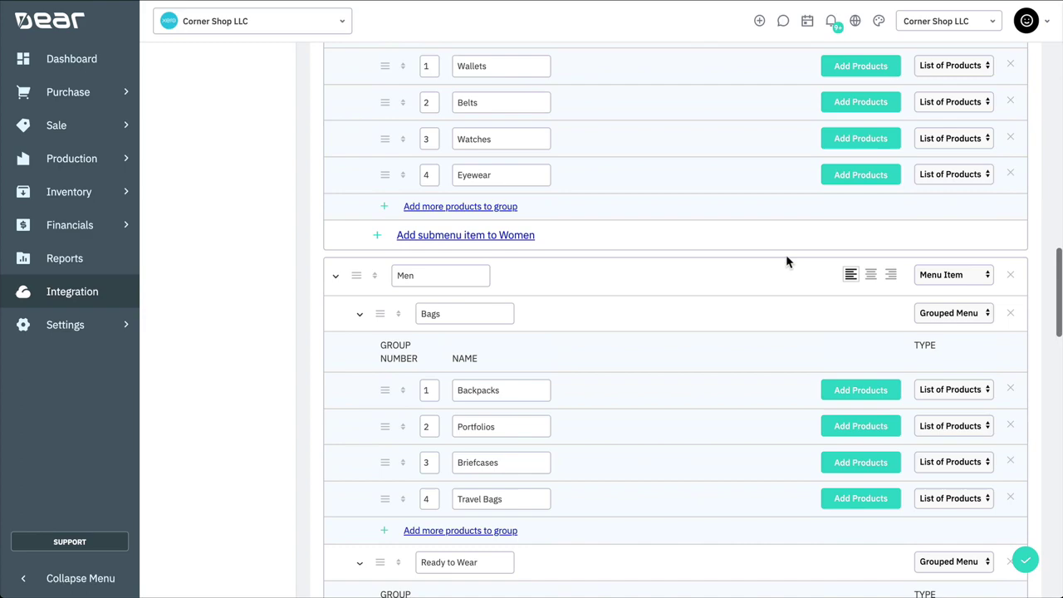
pyautogui.scroll(2, 786, 261)
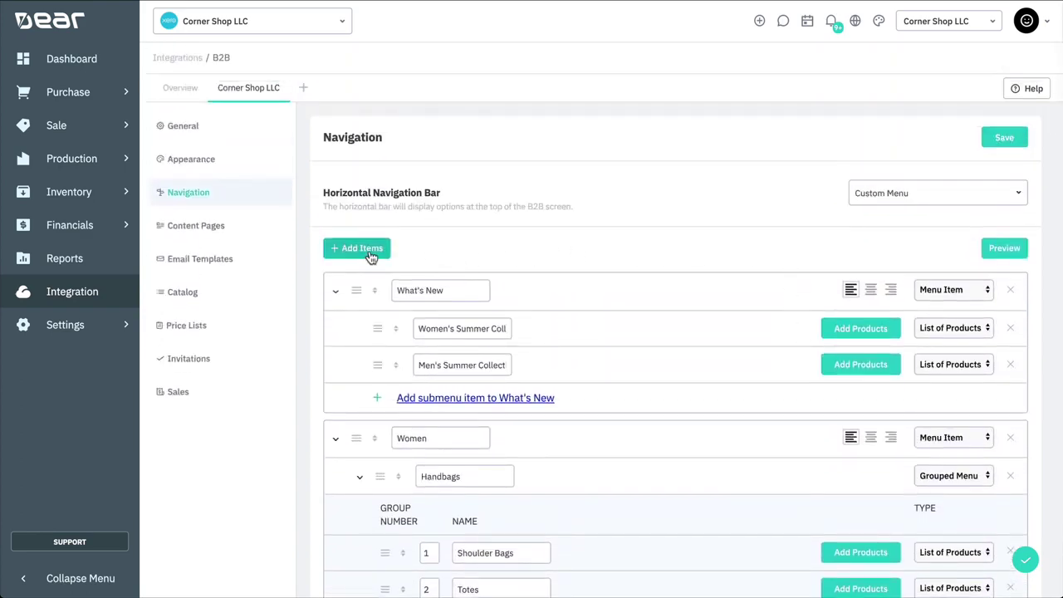
pyautogui.scroll(-15, 601, 310)
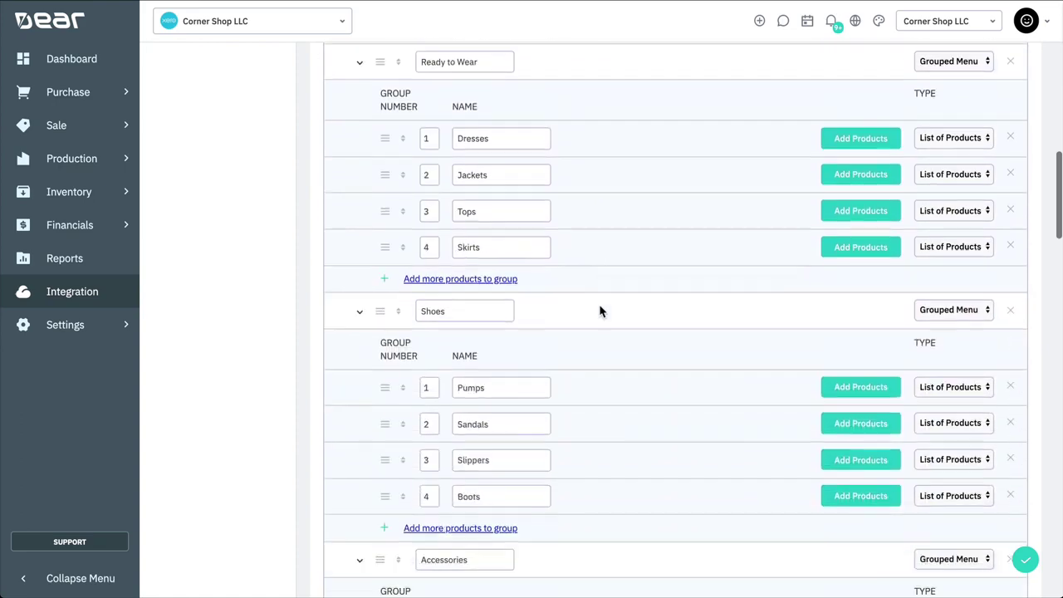
pyautogui.scroll(-10, 600, 311)
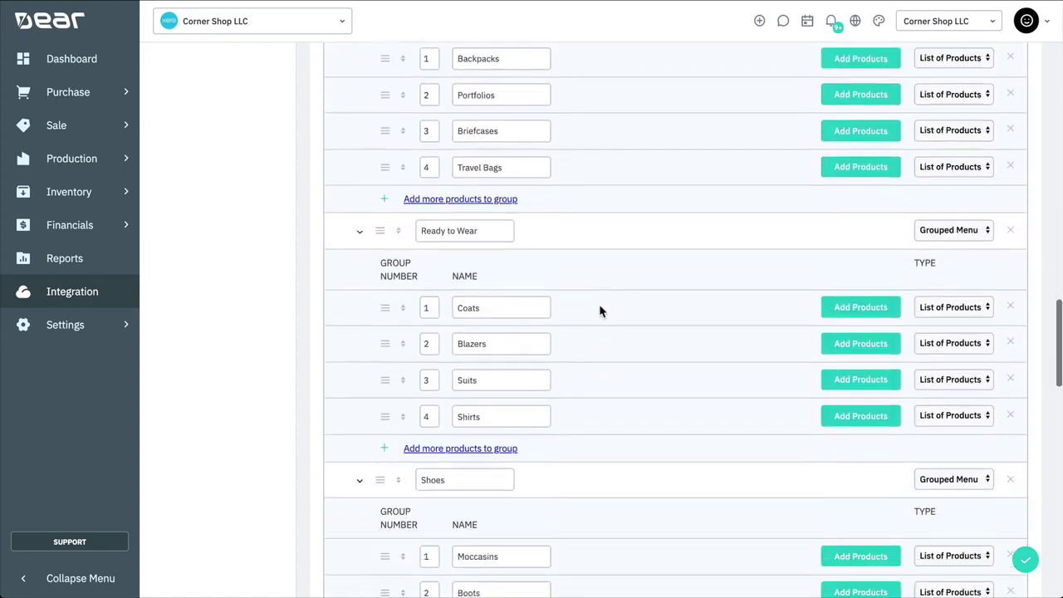
pyautogui.scroll(-6, 600, 311)
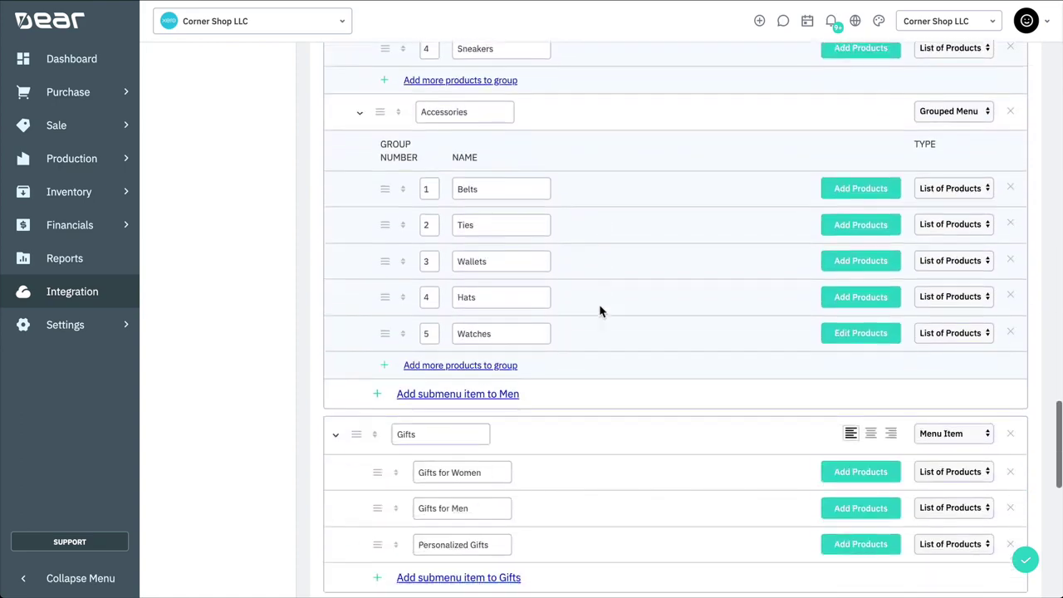
# Step: Name the new menu item T-Shirts, keeping its label left-aligned
pyautogui.click(463, 312)
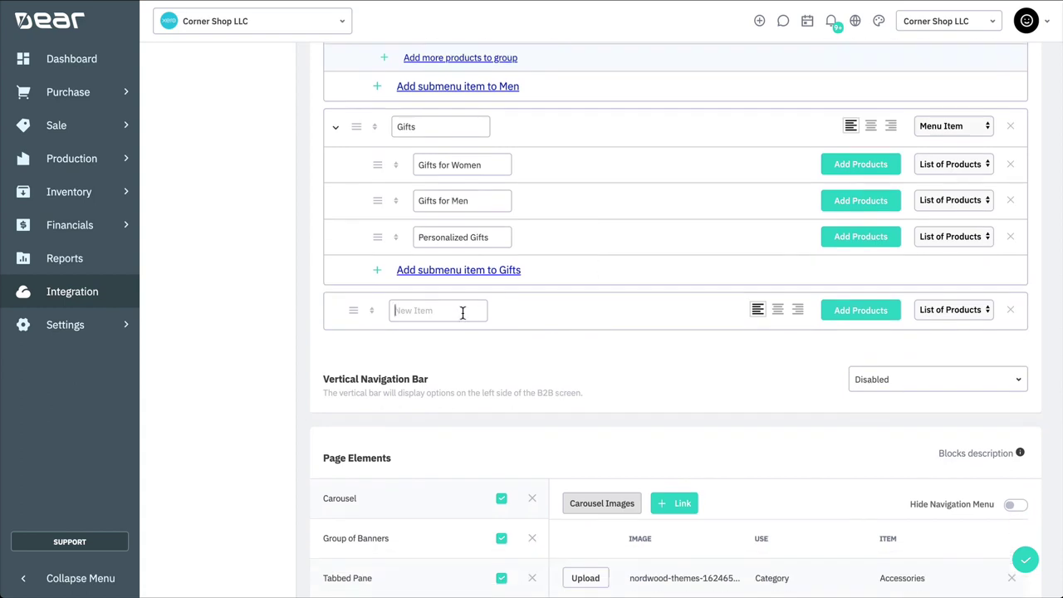
pyautogui.write('T-Shirts')
pyautogui.click(777, 314)
pyautogui.click(759, 314)
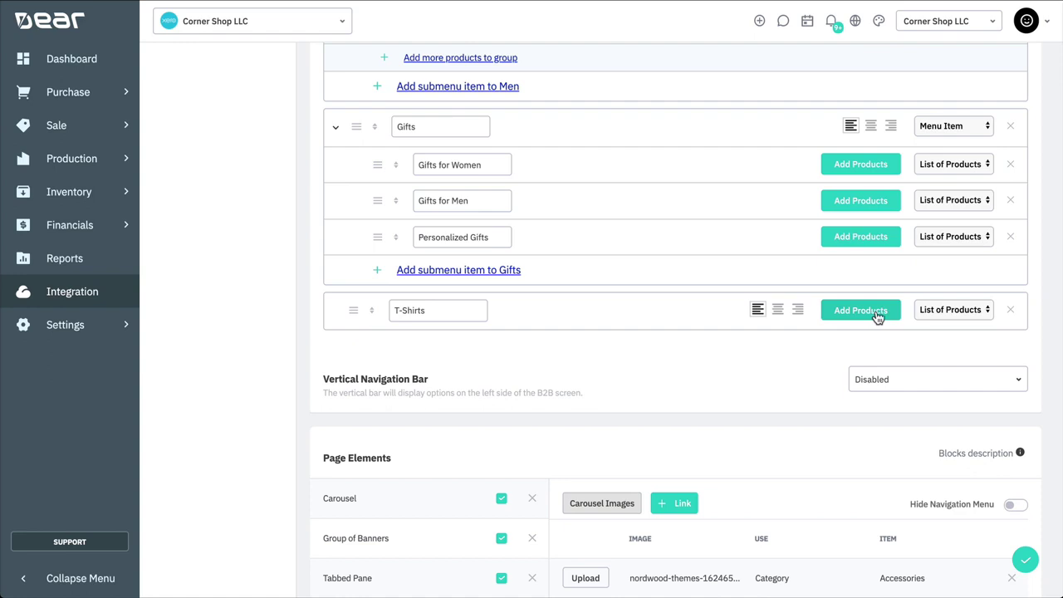
# Step: Filter the T-Shirts item's products by Category T-Shirts, Brand ADIDAS and Product Tag Clothing
pyautogui.click(845, 313)
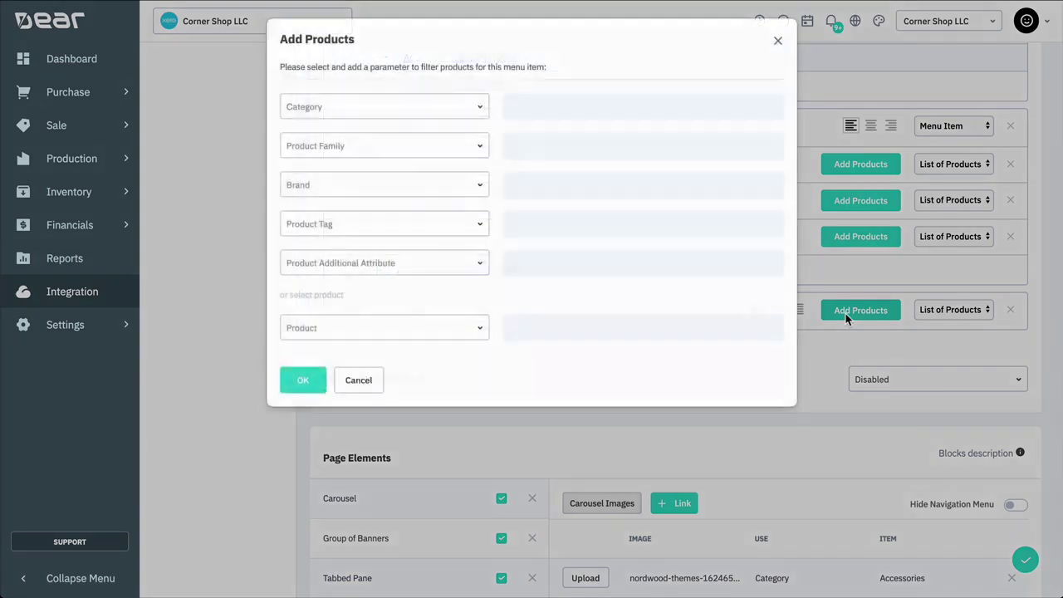
pyautogui.click(418, 107)
pyautogui.write('T-shir')
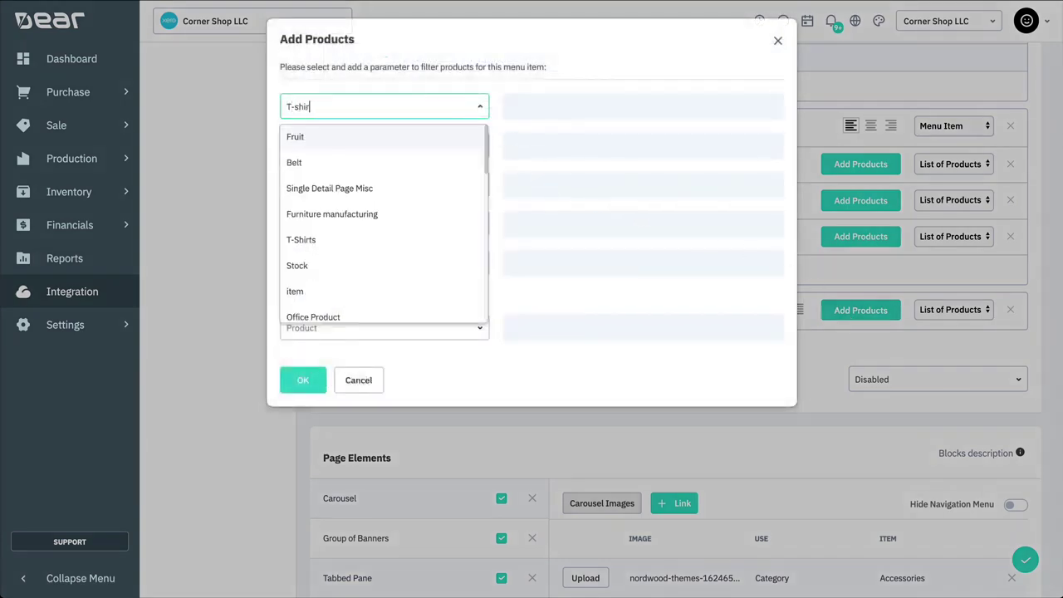
pyautogui.write('ts')
pyautogui.click(371, 142)
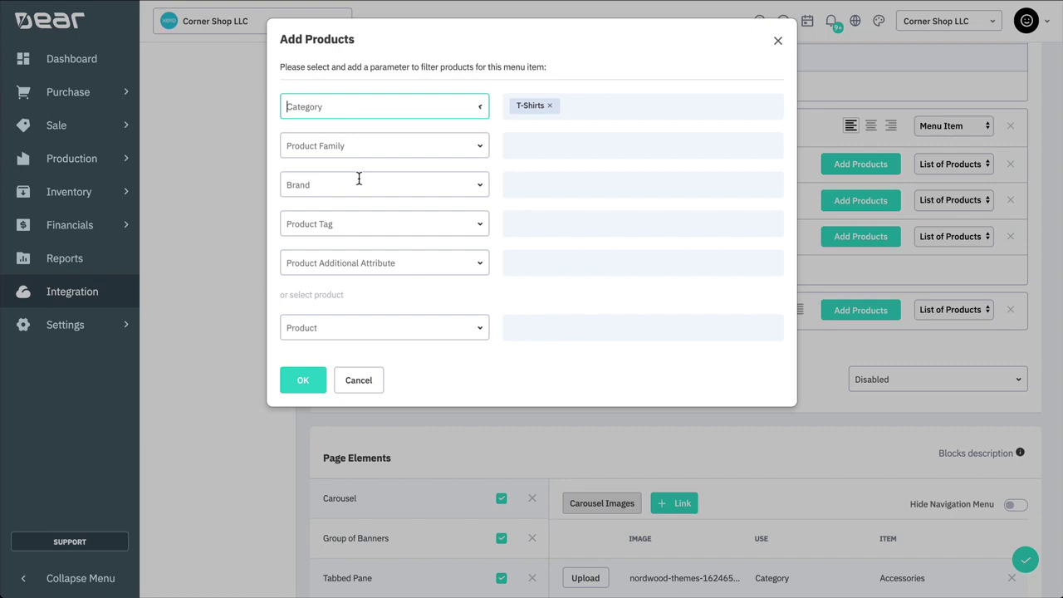
pyautogui.click(406, 191)
pyautogui.write('Adid')
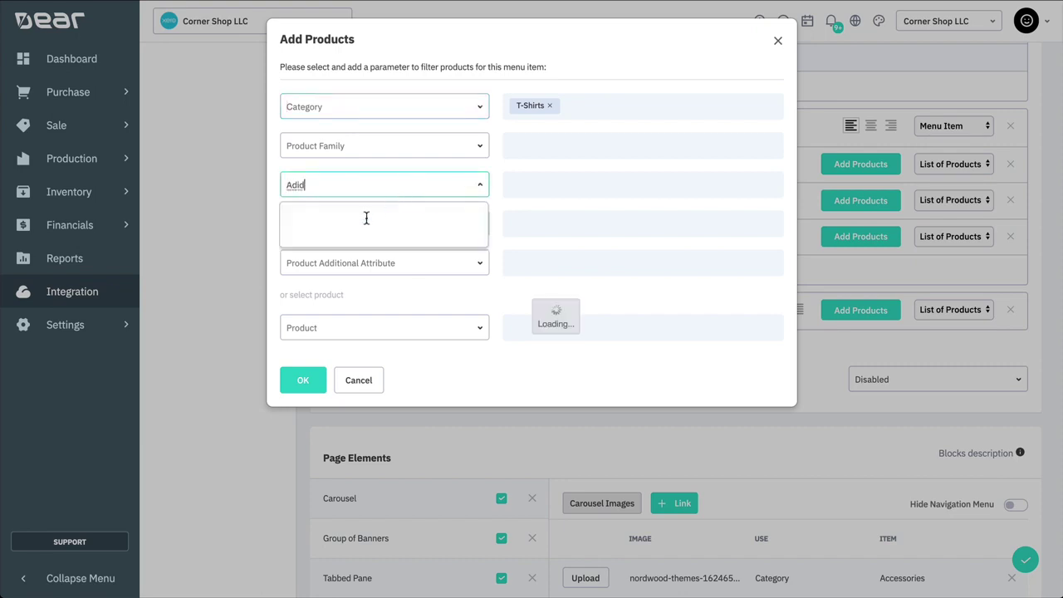
pyautogui.click(354, 219)
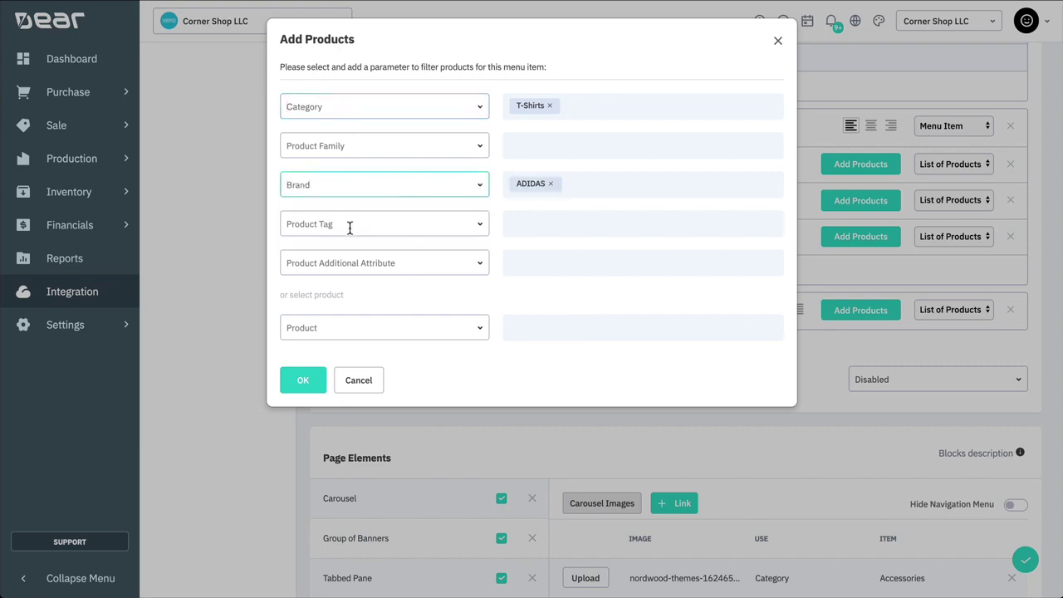
pyautogui.click(350, 225)
pyautogui.write('Clothing')
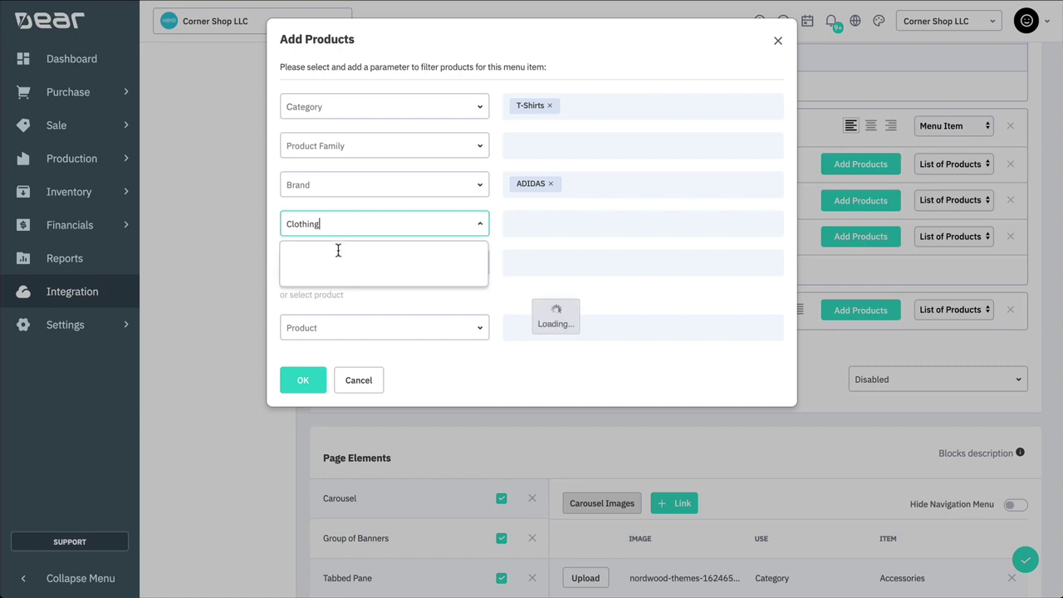
pyautogui.click(334, 253)
pyautogui.click(303, 379)
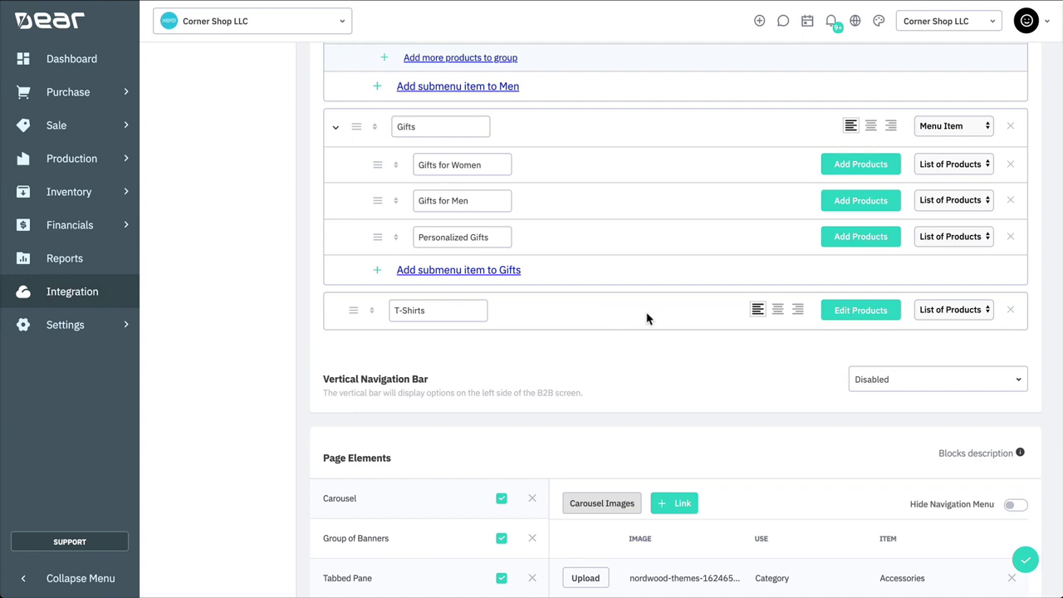
# Step: Make T-Shirts a menu with submenus and add three submenu rows
pyautogui.click(942, 315)
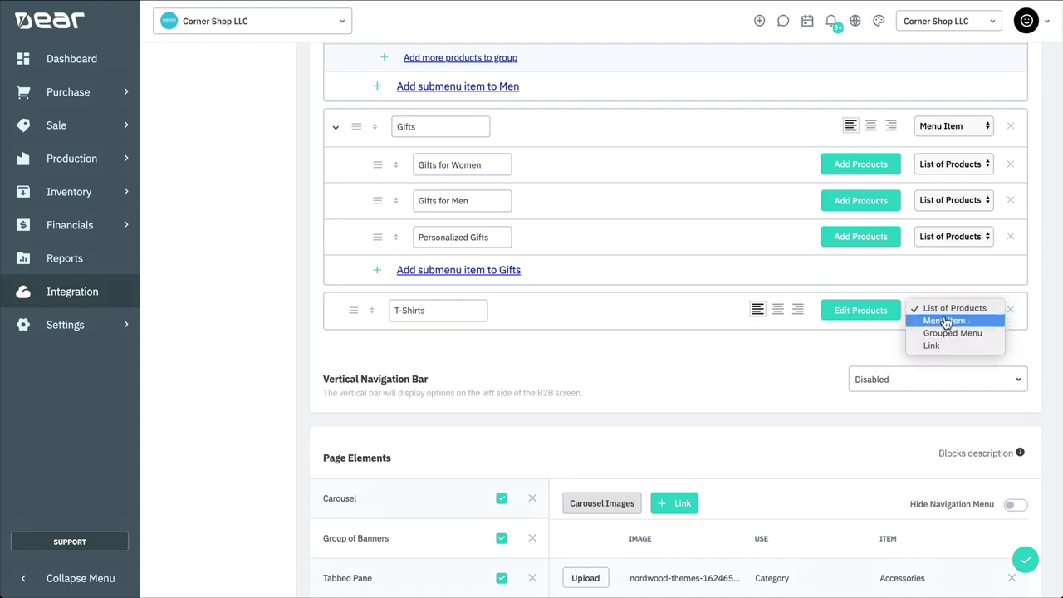
pyautogui.click(996, 322)
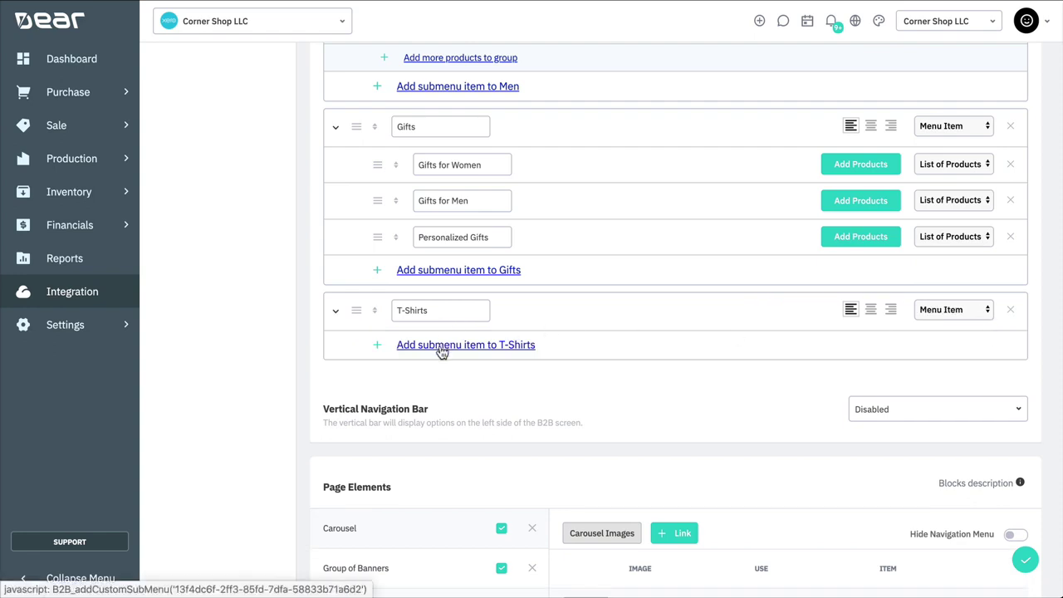
pyautogui.click(442, 353)
pyautogui.click(451, 384)
pyautogui.click(481, 418)
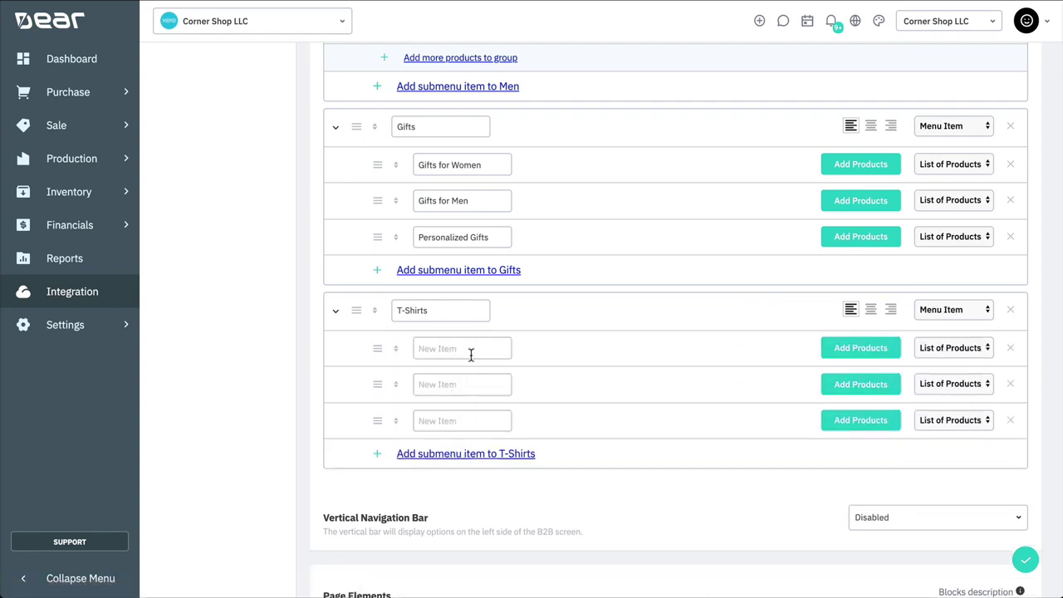
# Step: Name the submenus Nike, Adidas and Puma, then change T-Shirts to a Grouped Menu
pyautogui.click(470, 350)
pyautogui.write('Nike')
pyautogui.click(453, 382)
pyautogui.write('Adidas')
pyautogui.write('Puma')
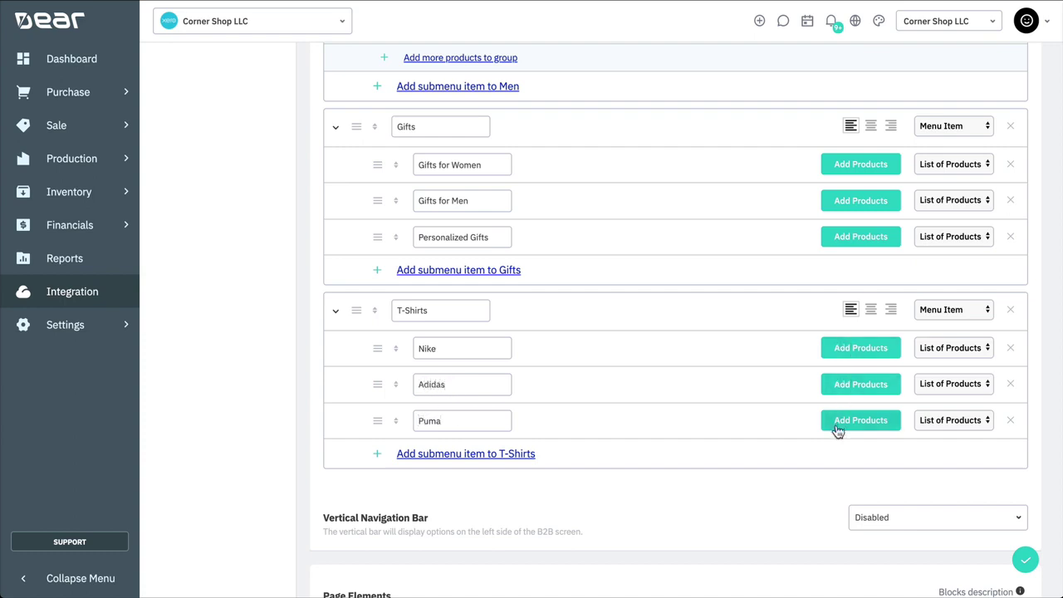
pyautogui.click(946, 348)
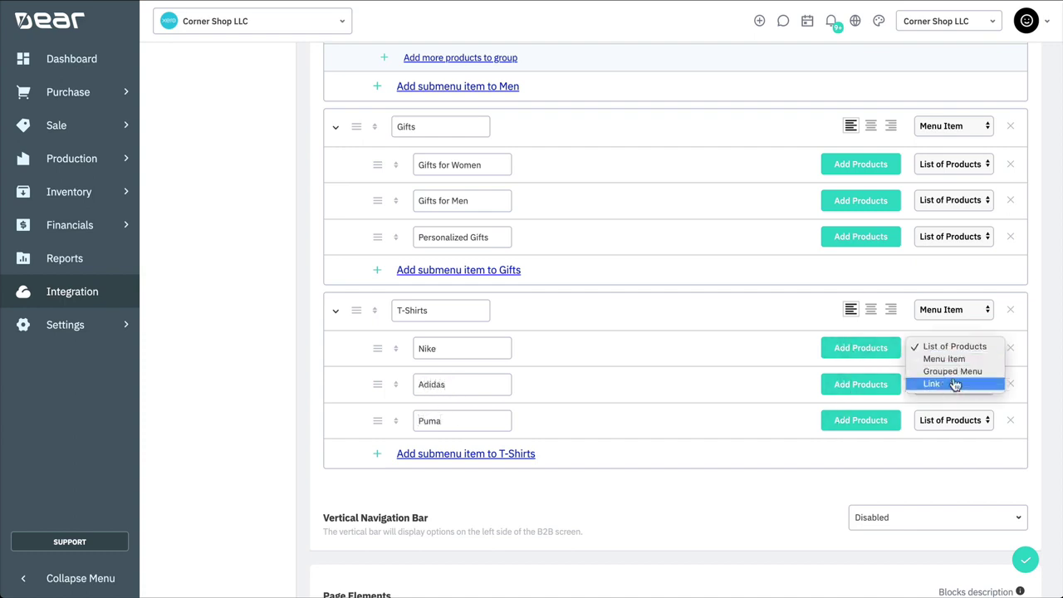
pyautogui.click(955, 349)
pyautogui.click(952, 316)
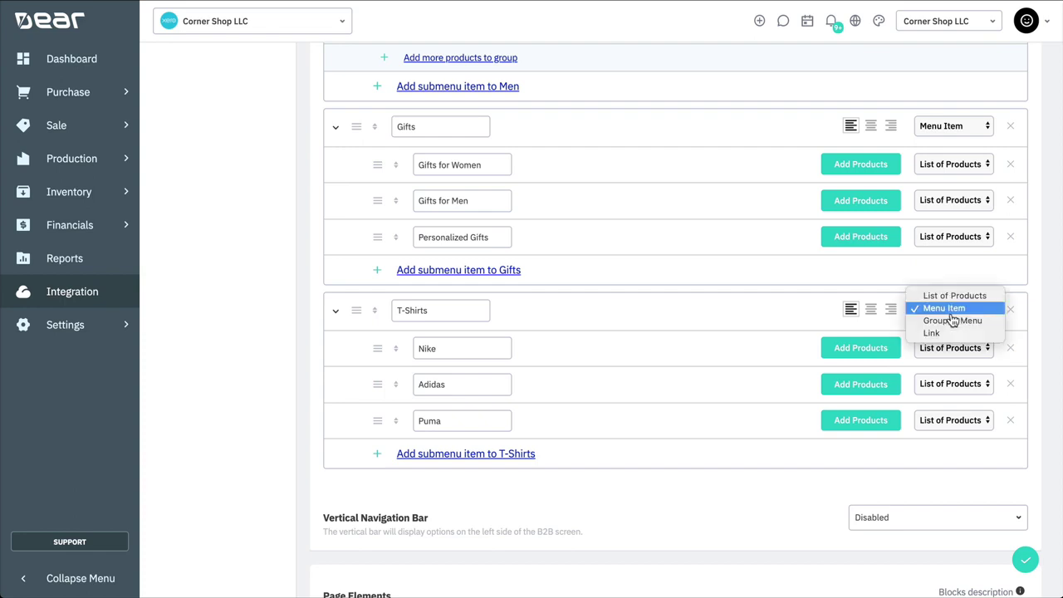
pyautogui.click(955, 320)
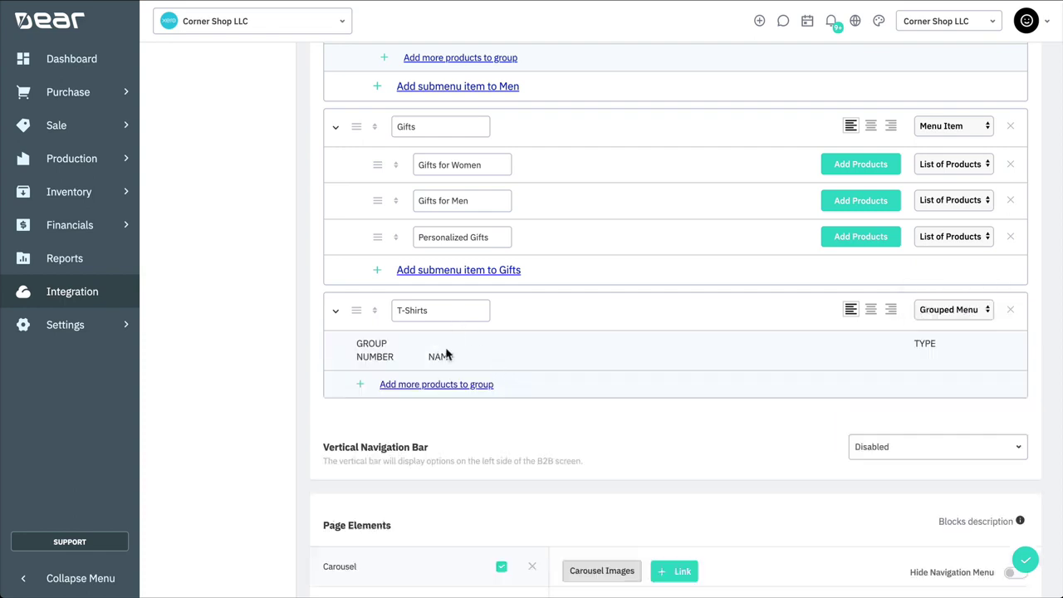
# Step: Add four group rows under T-Shirts named Brands, Nike, Adidas and Puma
pyautogui.click(441, 384)
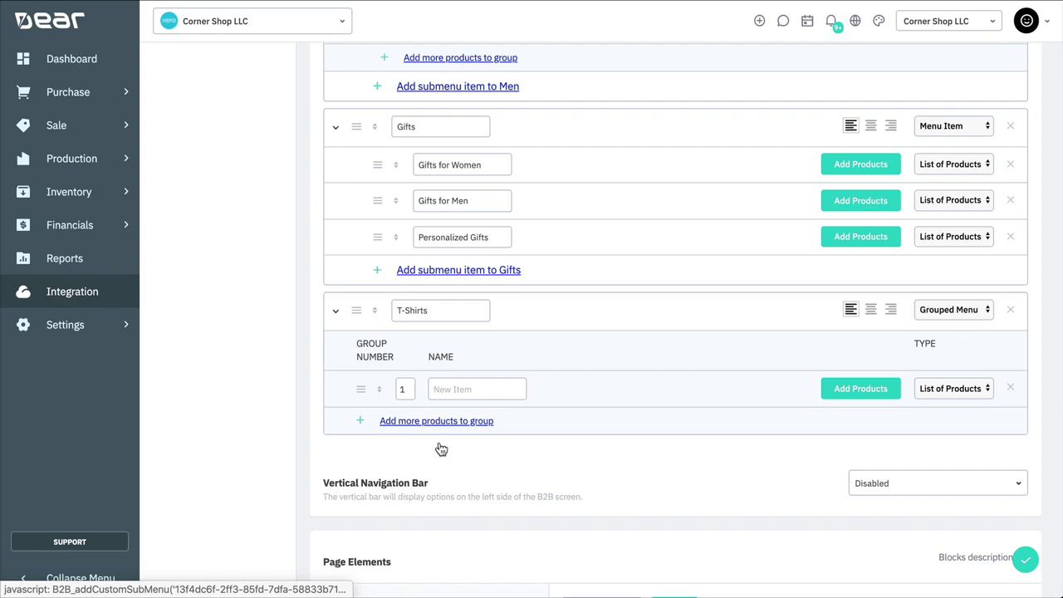
pyautogui.click(440, 421)
pyautogui.click(439, 457)
pyautogui.click(461, 494)
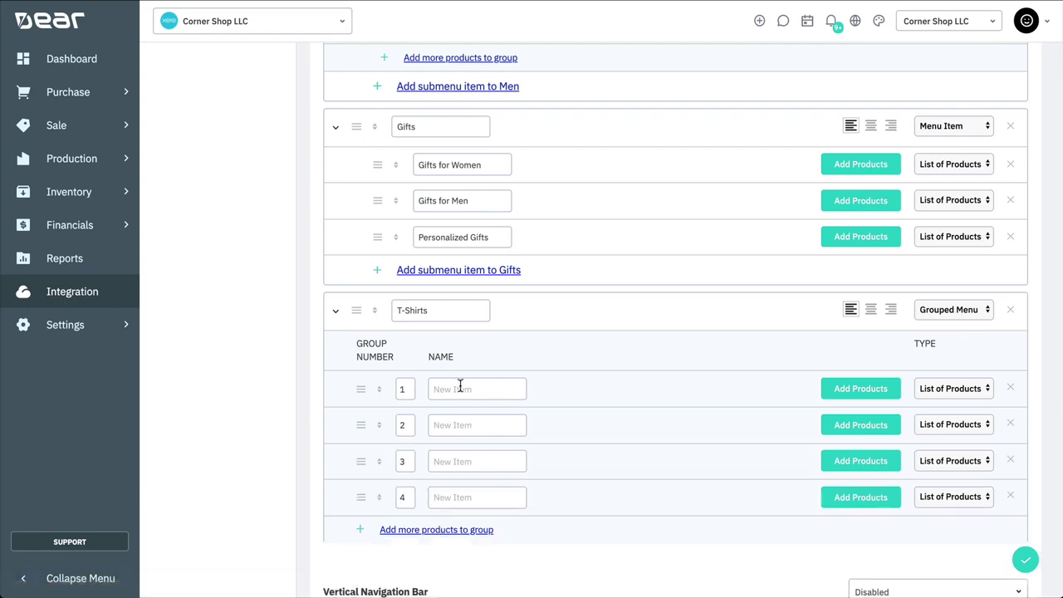
pyautogui.click(460, 387)
pyautogui.write('Brands')
pyautogui.click(434, 424)
pyautogui.write('Nike')
pyautogui.click(437, 460)
pyautogui.write('Ad')
pyautogui.write('Puma')
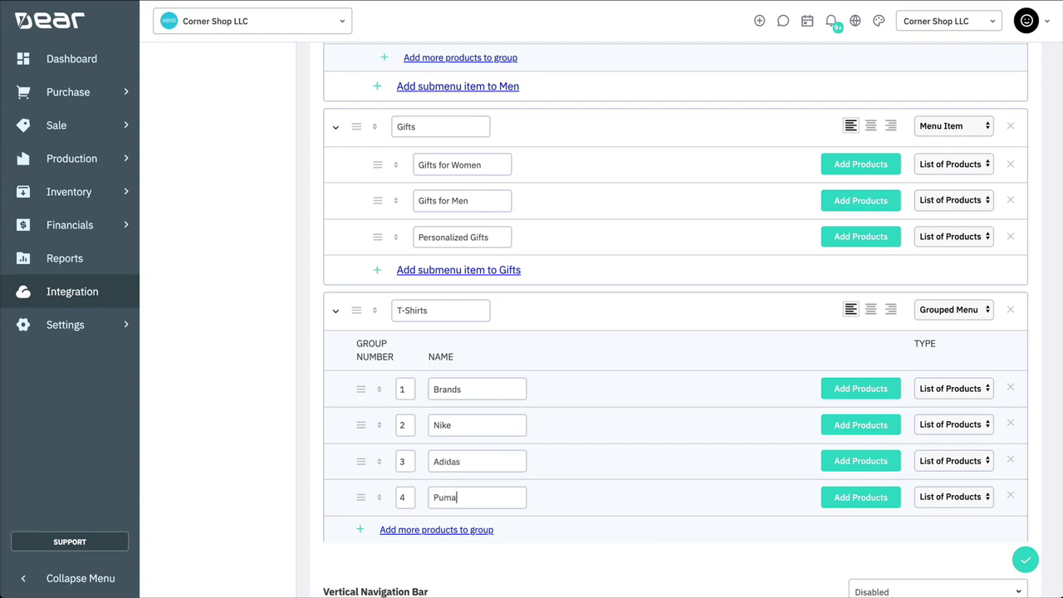
# Step: Put Nike, Adidas and Puma into group 1 and make Brands a Title
pyautogui.click(405, 424)
pyautogui.write('1')
pyautogui.click(405, 461)
pyautogui.write('1')
pyautogui.click(405, 497)
pyautogui.write('1')
pyautogui.click(927, 395)
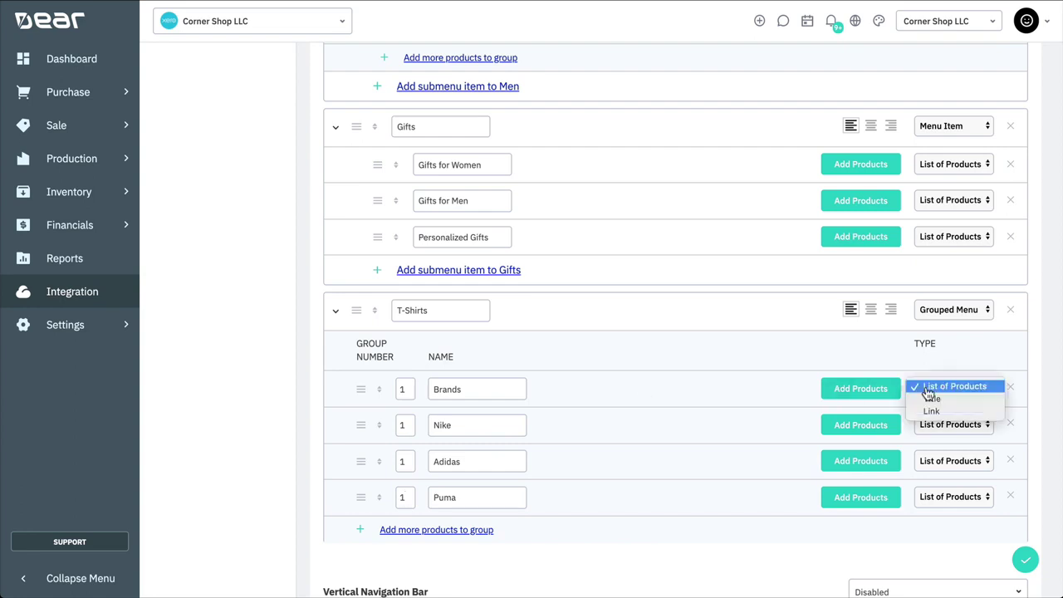
pyautogui.press('Escape')
pyautogui.press('Up')
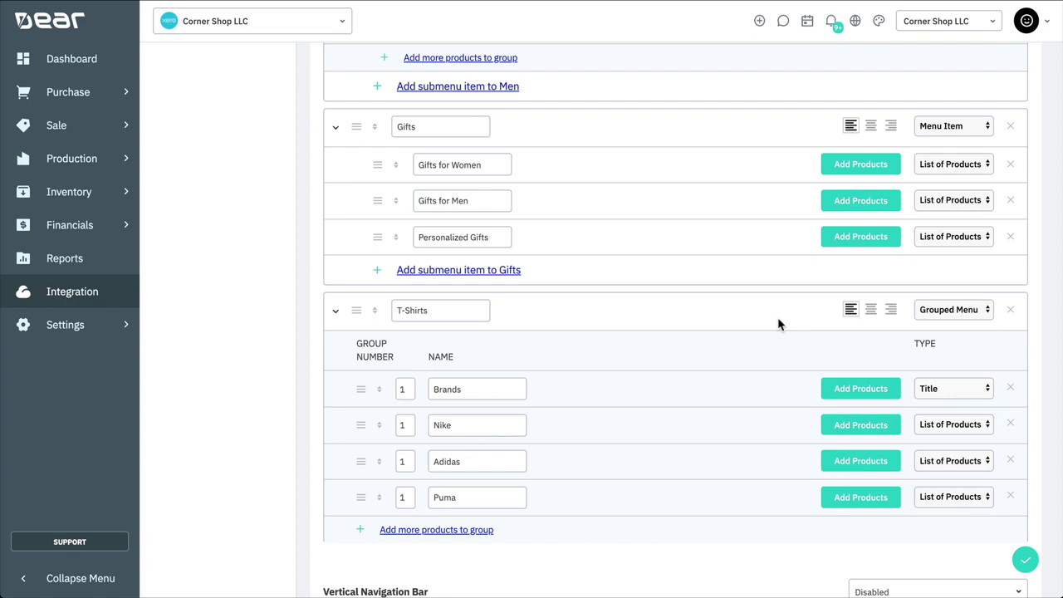
# Step: Add two group 2 rows named More Info and Specials under T-Shirts
pyautogui.scroll(-2, 778, 324)
pyautogui.click(467, 337)
pyautogui.click(463, 371)
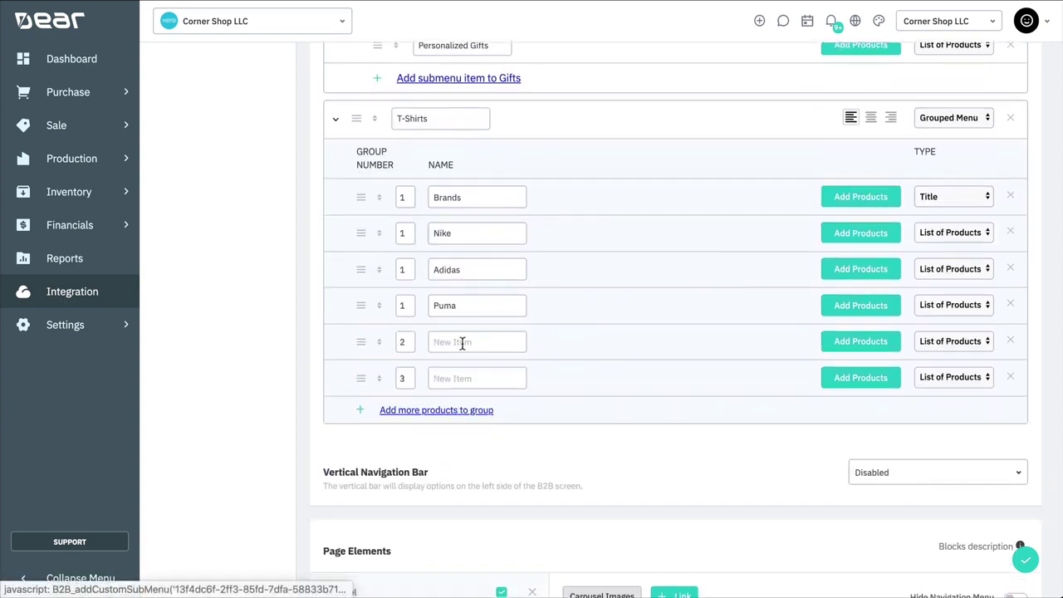
pyautogui.click(453, 341)
pyautogui.write('More Info')
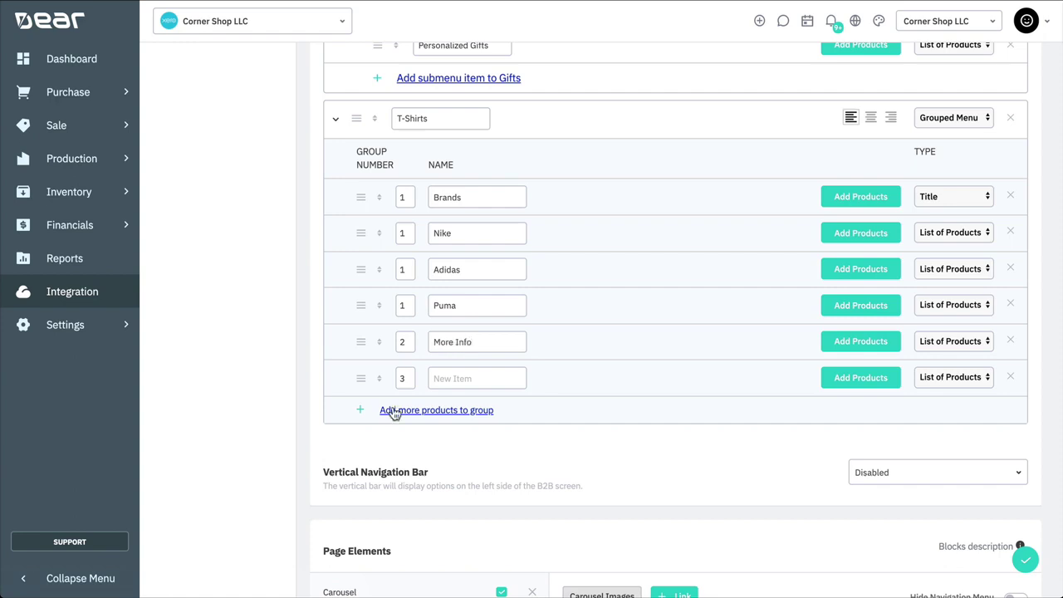
pyautogui.doubleClick(402, 377)
pyautogui.click(464, 379)
pyautogui.write('Specials')
# Step: Make More Info a Title and Specials a Link to cornershop.com/specials
pyautogui.click(947, 341)
pyautogui.click(934, 353)
pyautogui.click(945, 377)
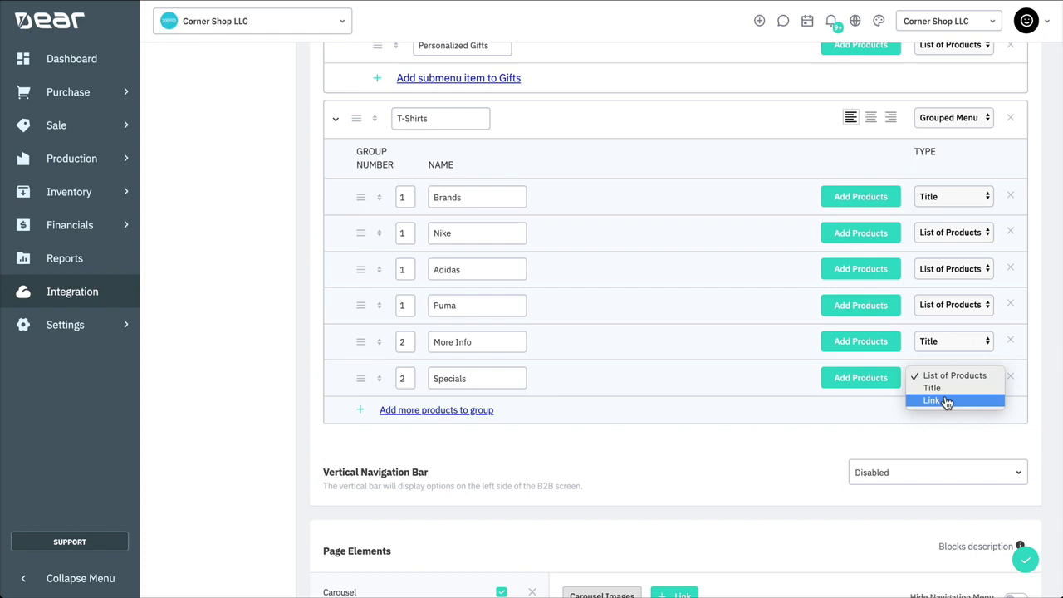
pyautogui.click(945, 401)
pyautogui.click(579, 379)
pyautogui.write('cor')
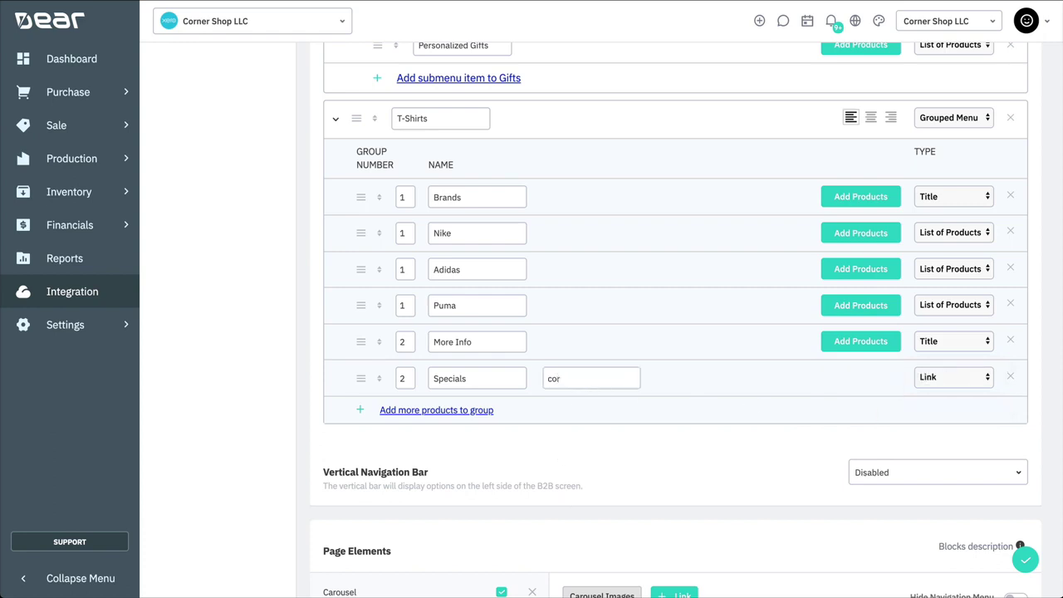
pyautogui.write('nershop.com/specials')
pyautogui.click(681, 384)
pyautogui.scroll(15, 681, 384)
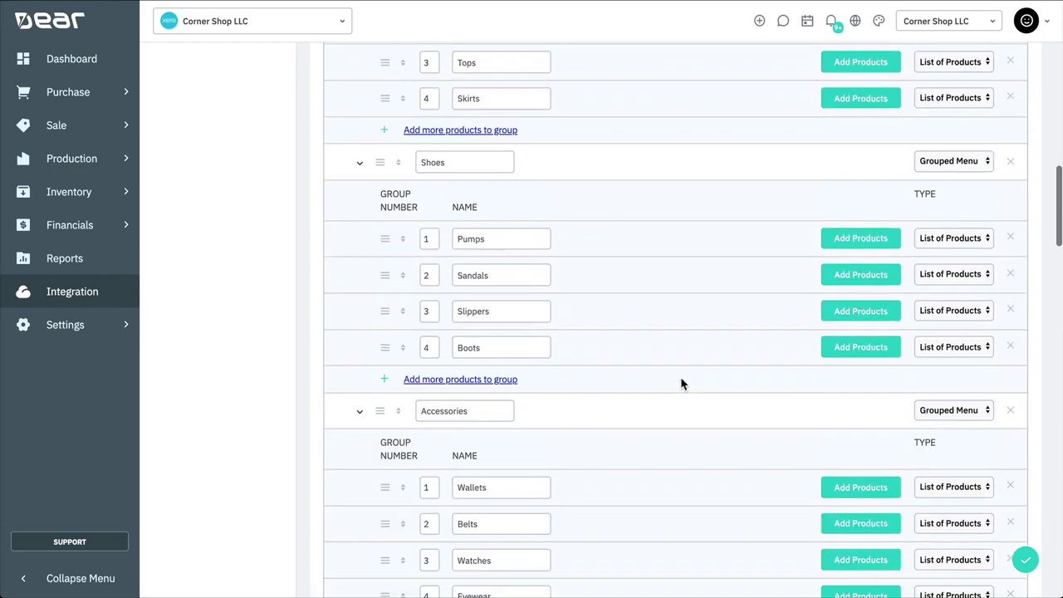
pyautogui.scroll(10, 681, 383)
pyautogui.click(1006, 222)
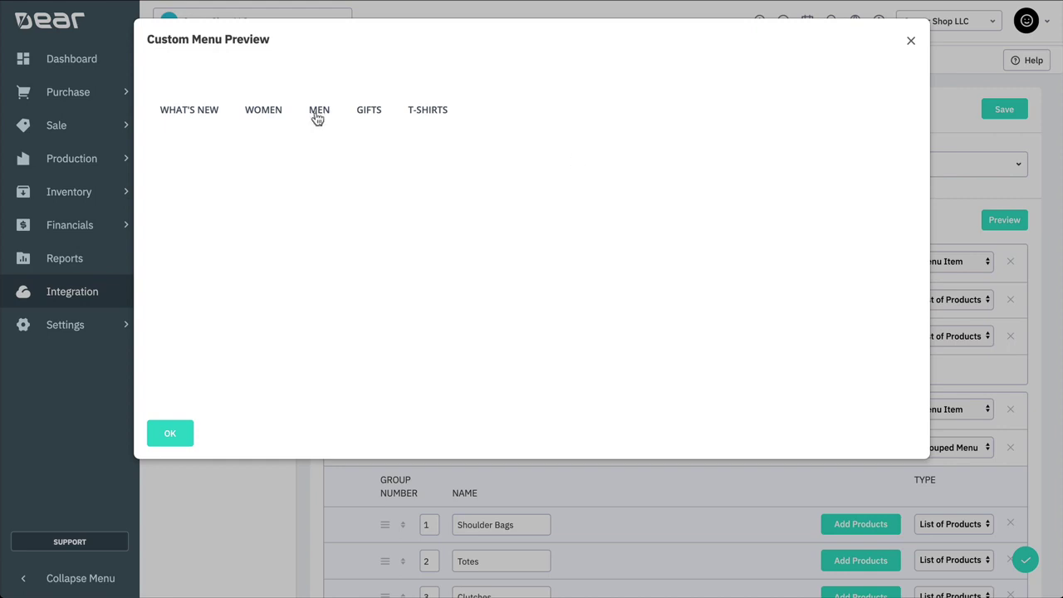
pyautogui.moveTo(315, 113)
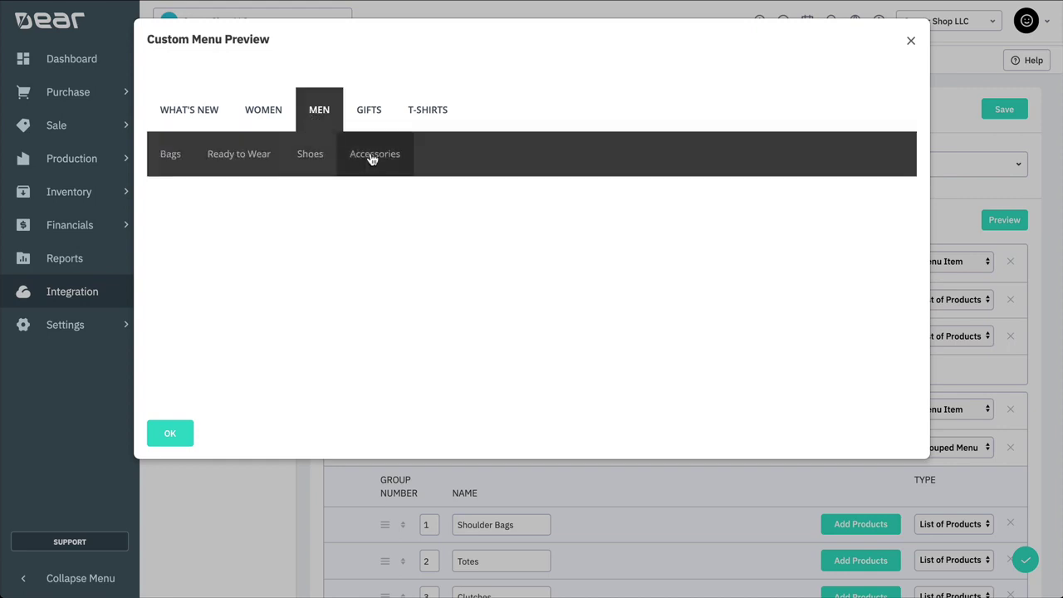
pyautogui.moveTo(423, 117)
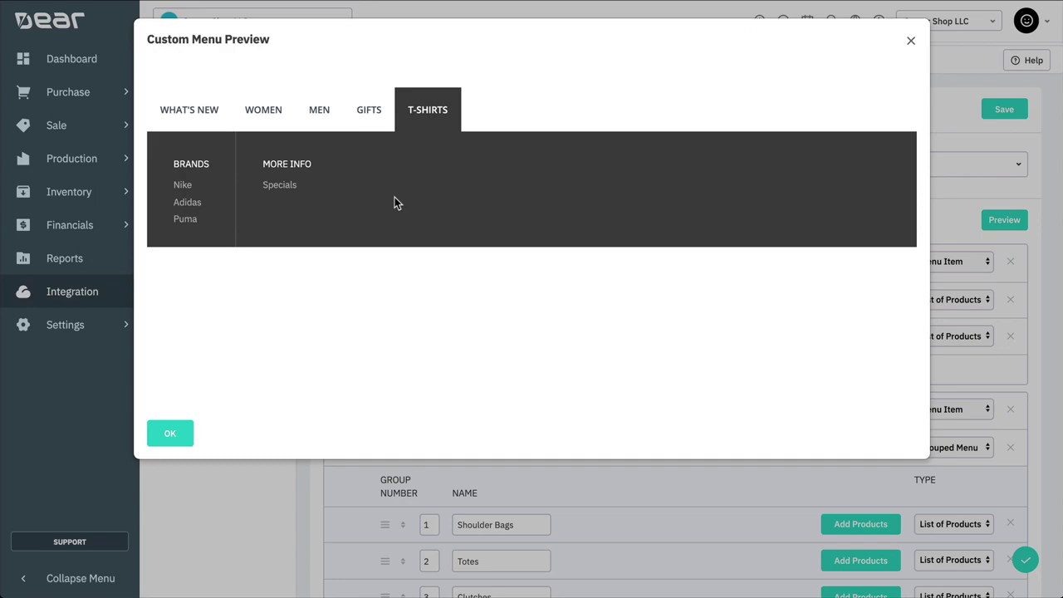
# Step: Collapse the menu items and move T-Shirts under the Gifts menu item
pyautogui.click(182, 432)
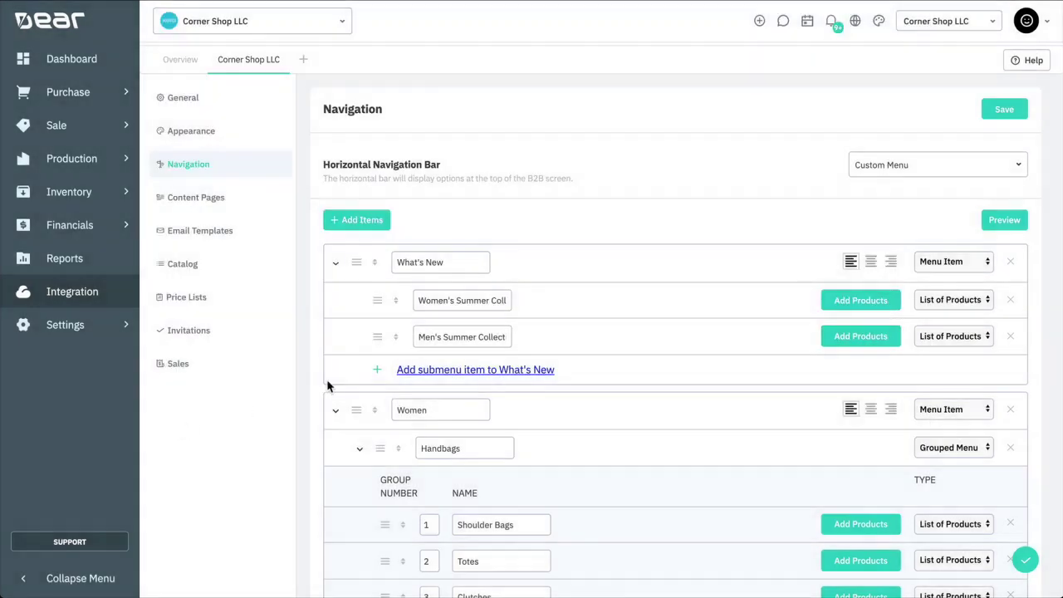
pyautogui.scroll(-10, 328, 386)
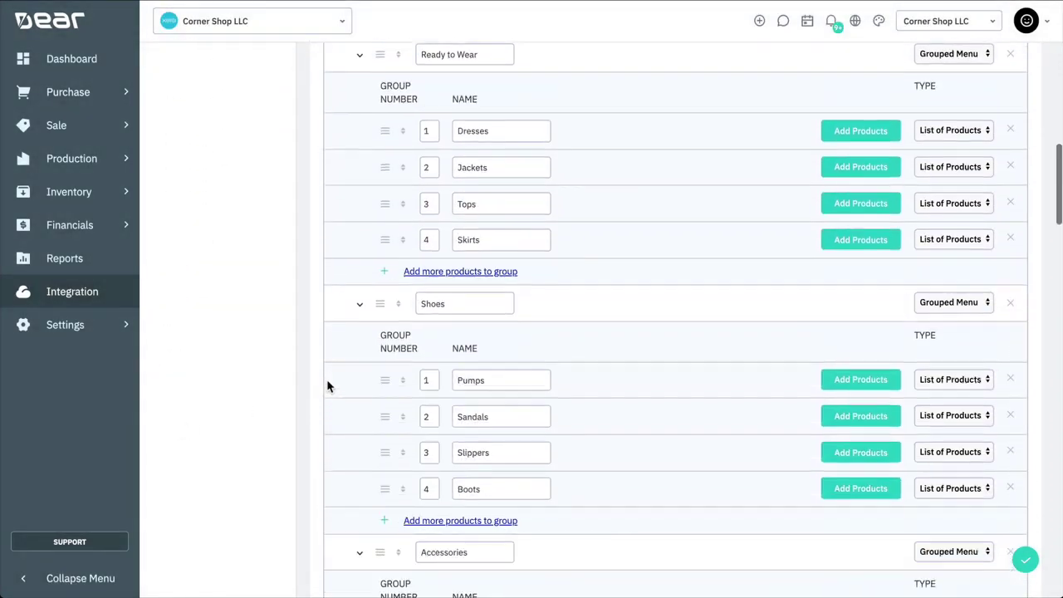
pyautogui.scroll(-8, 326, 378)
pyautogui.click(336, 412)
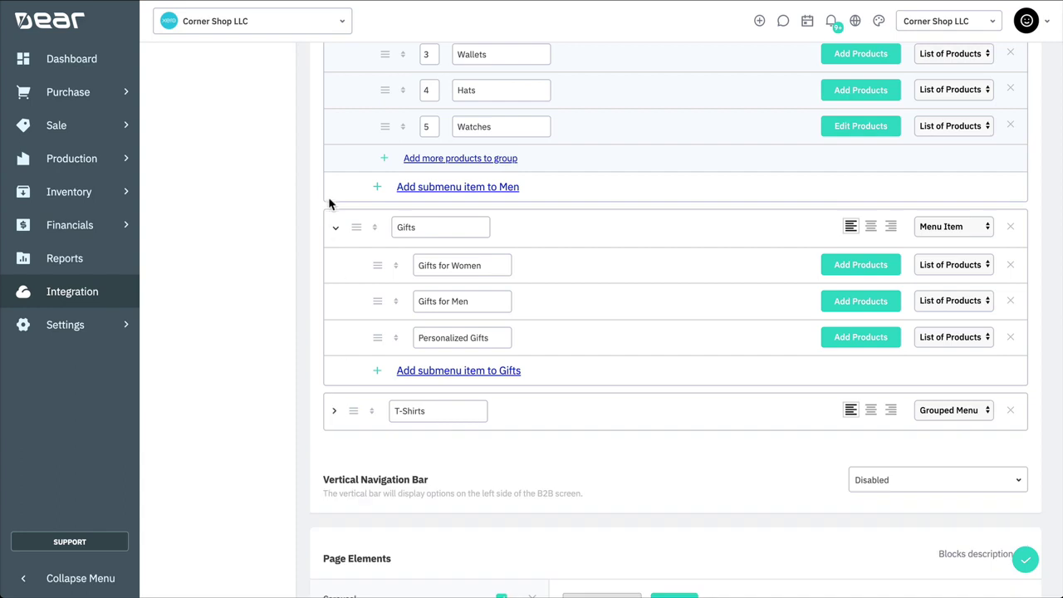
pyautogui.click(333, 230)
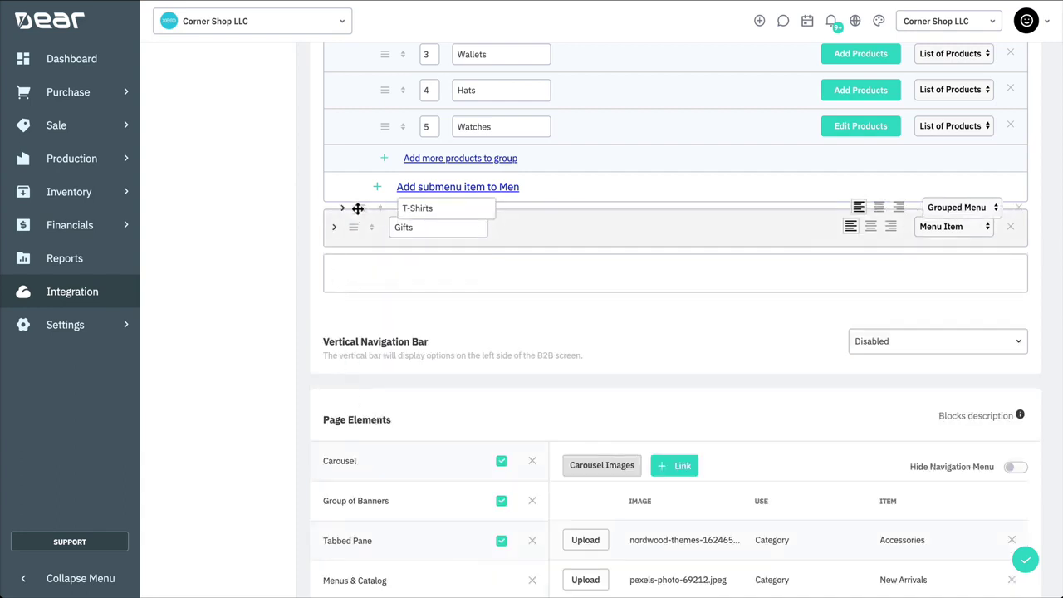
pyautogui.moveTo(358, 208); pyautogui.dragTo(360, 224)
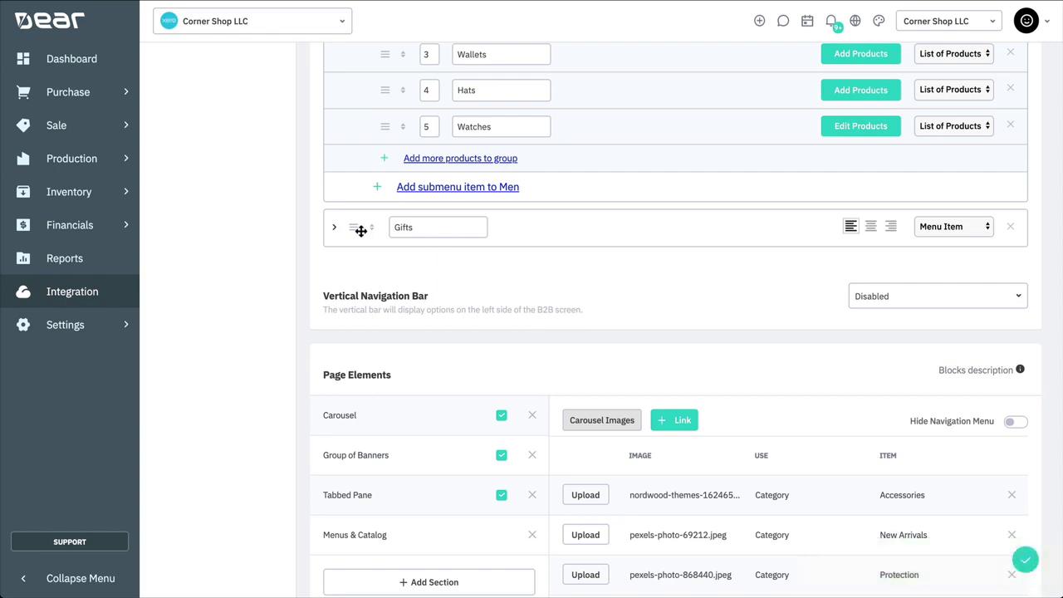
pyautogui.click(334, 228)
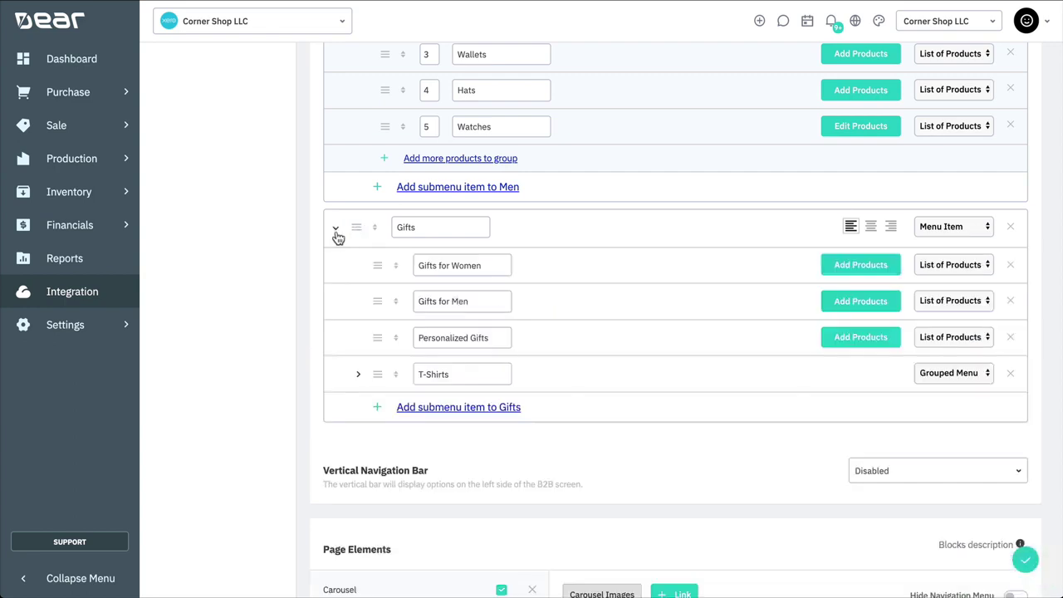
pyautogui.click(357, 375)
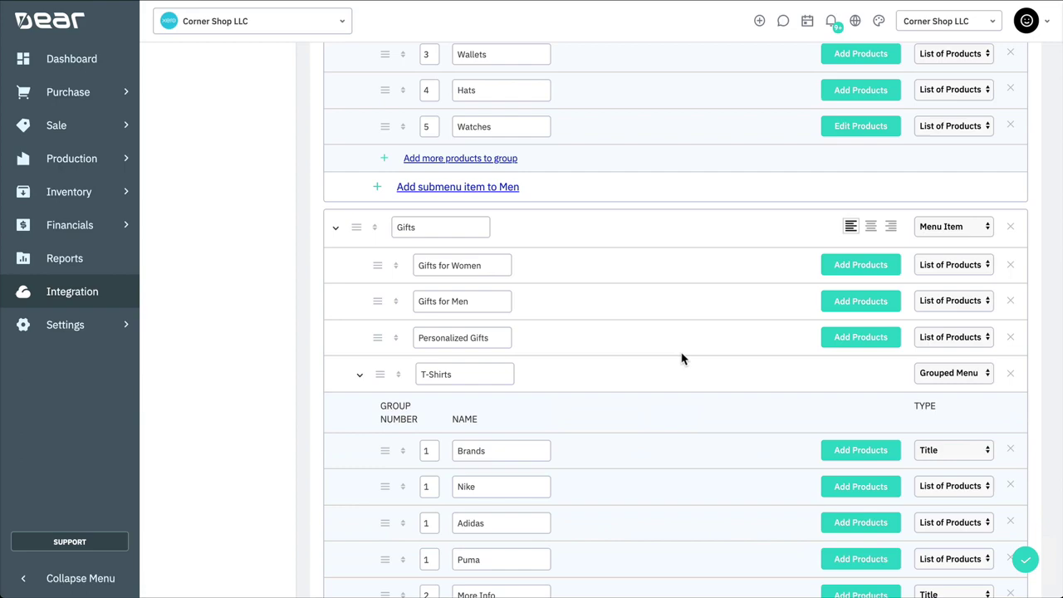
# Step: Delete the T-Shirts and Gifts menu items, confirming each removal
pyautogui.click(1010, 373)
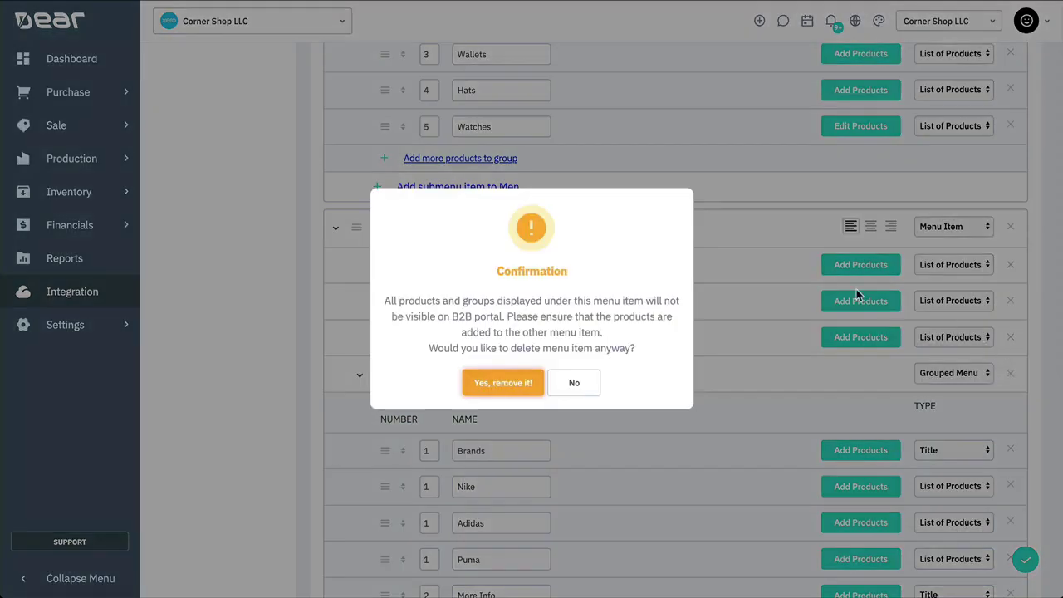
pyautogui.click(525, 382)
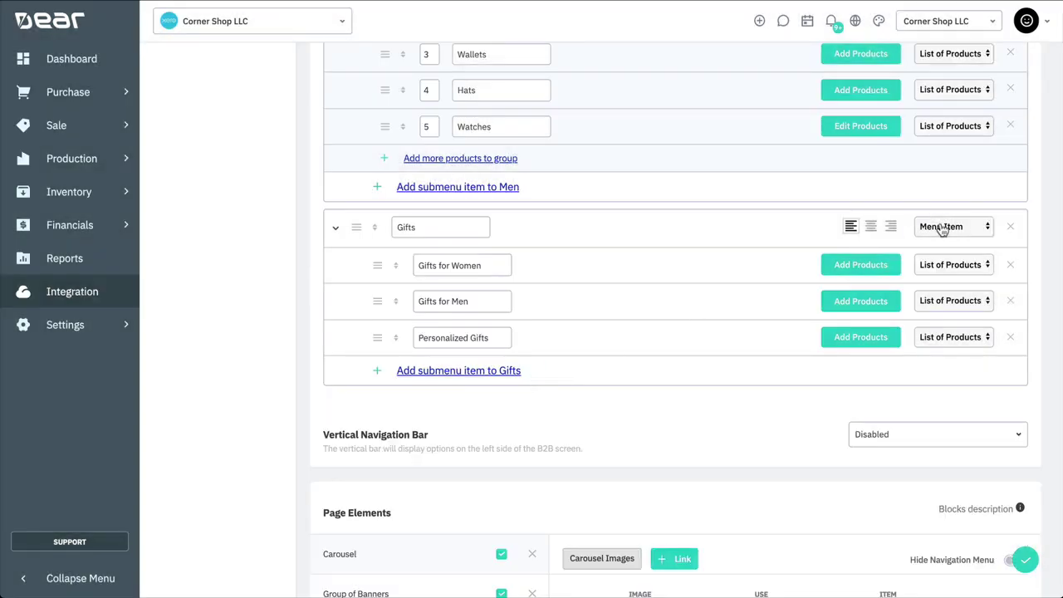
pyautogui.click(1010, 227)
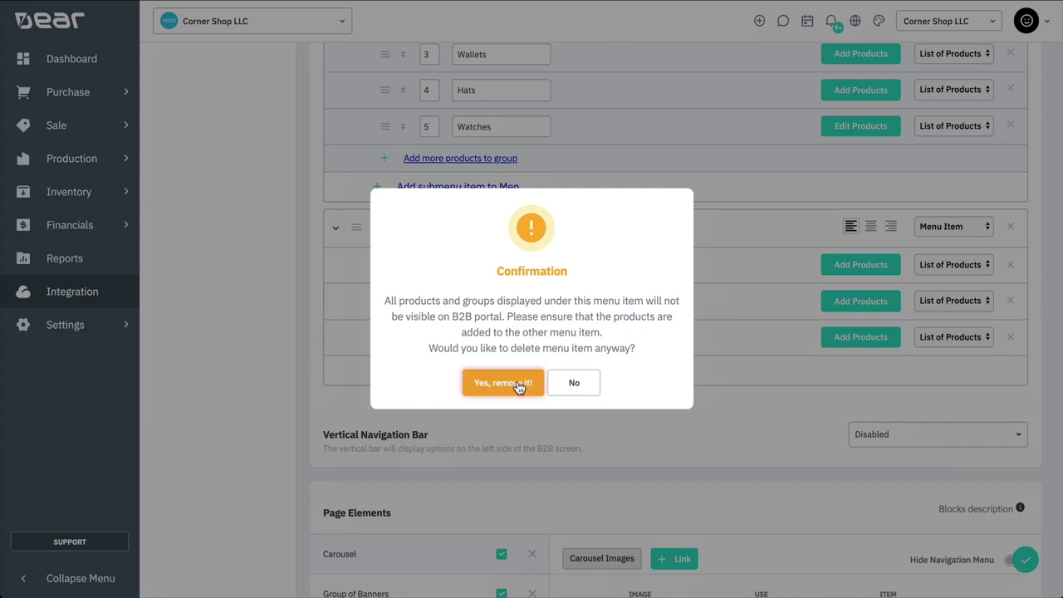
pyautogui.click(519, 384)
# Step: Review the Group of Banners, Tabbed Pane, Menus & Catalog and Carousel images in Page Elements
pyautogui.scroll(-3, 572, 391)
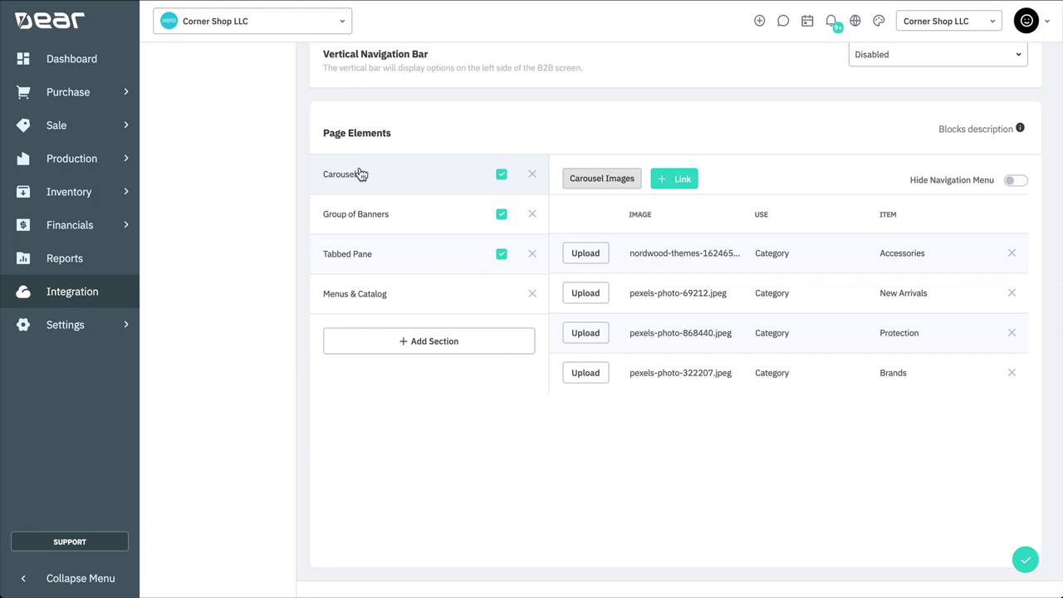
pyautogui.click(355, 216)
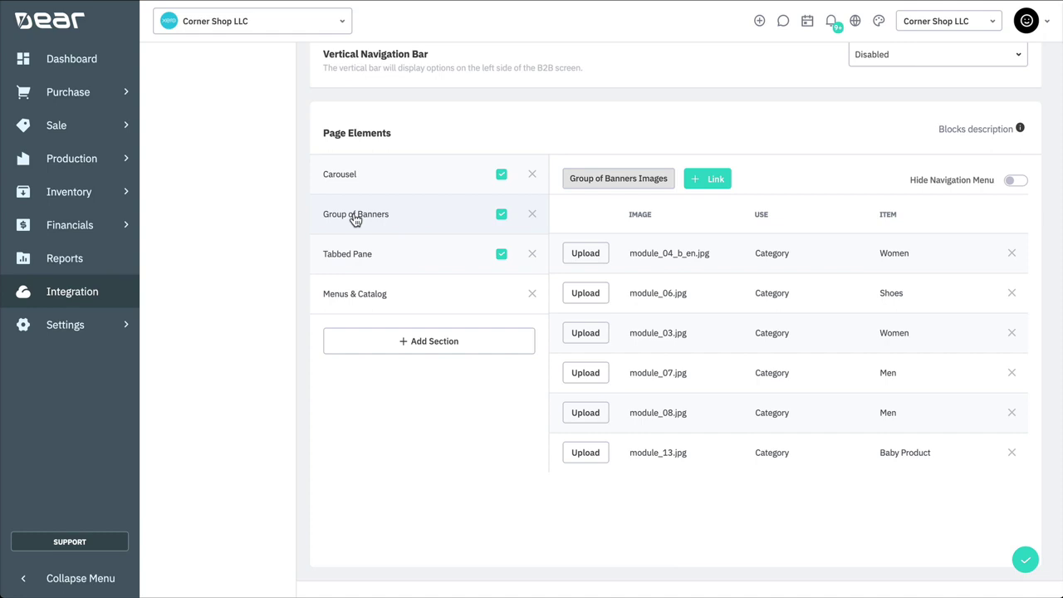
pyautogui.click(359, 255)
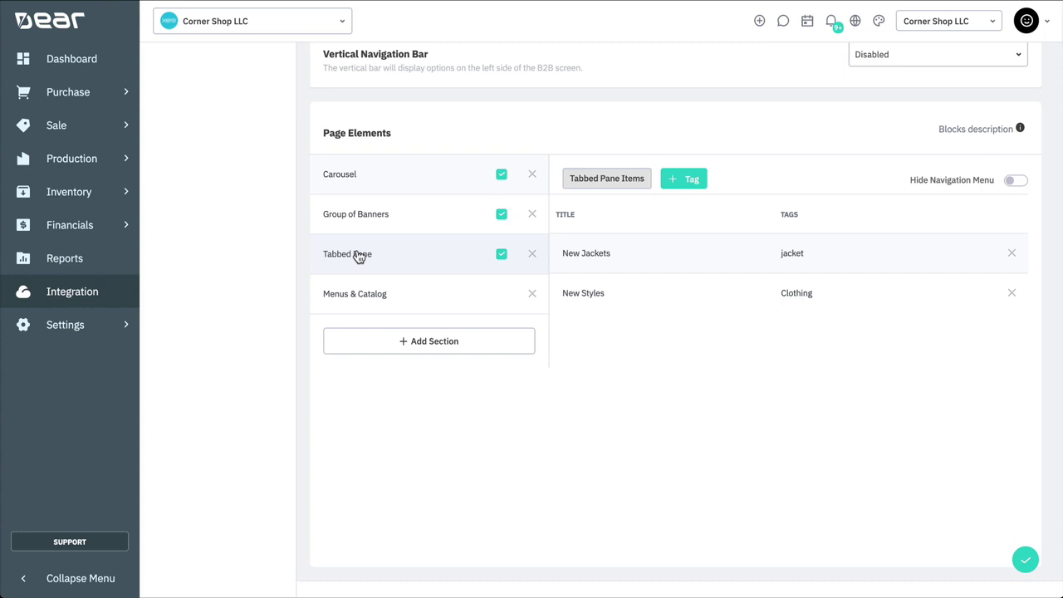
pyautogui.click(355, 291)
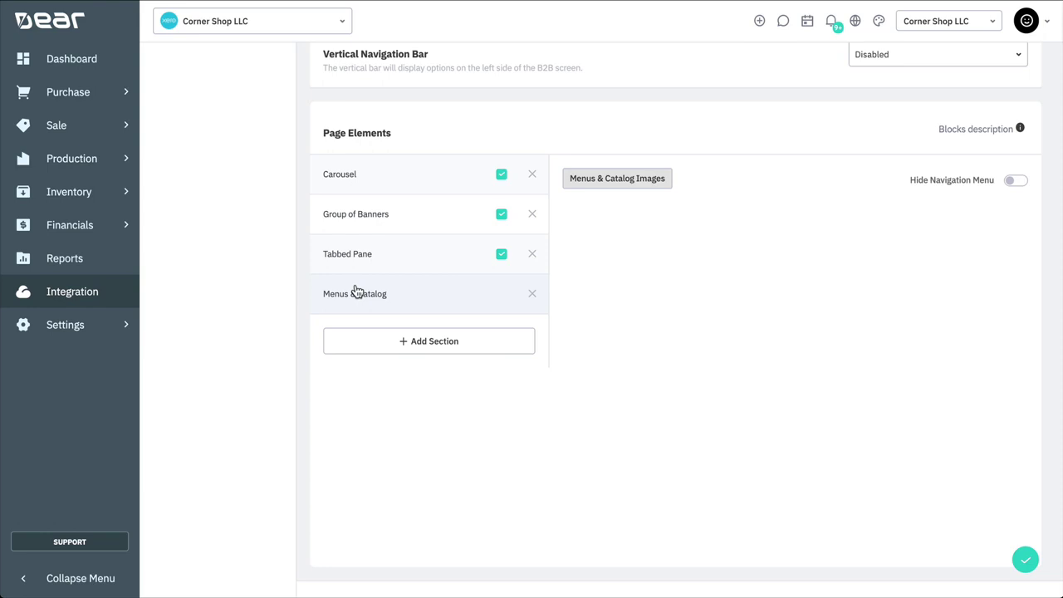
pyautogui.click(378, 184)
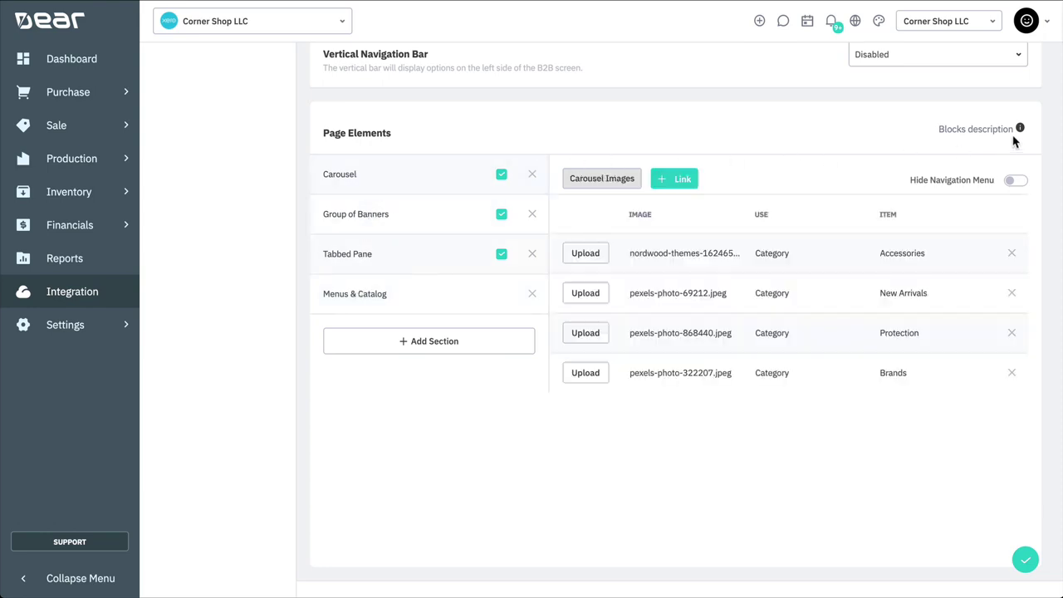
pyautogui.moveTo(1020, 130)
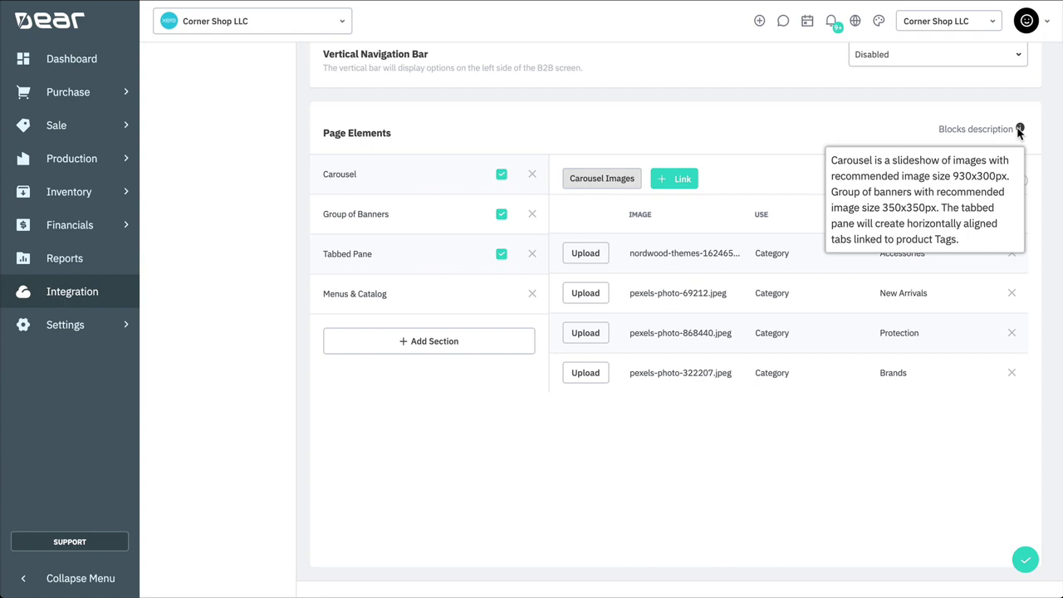
# Step: Add a visible Tabbed Pane page section named 'Featured Products'
pyautogui.click(472, 349)
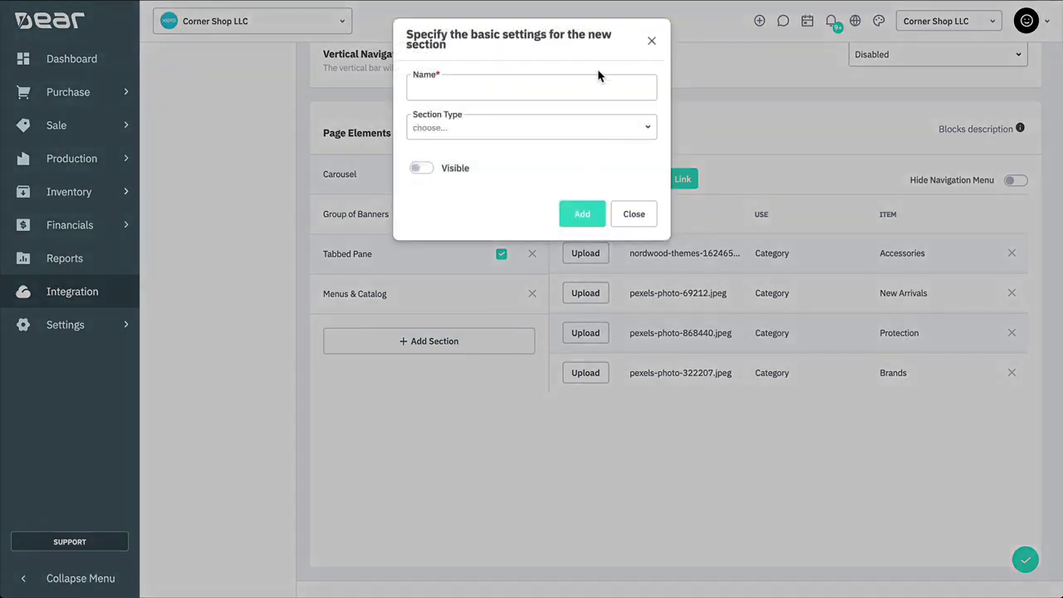
pyautogui.click(582, 78)
pyautogui.write('Featured Products')
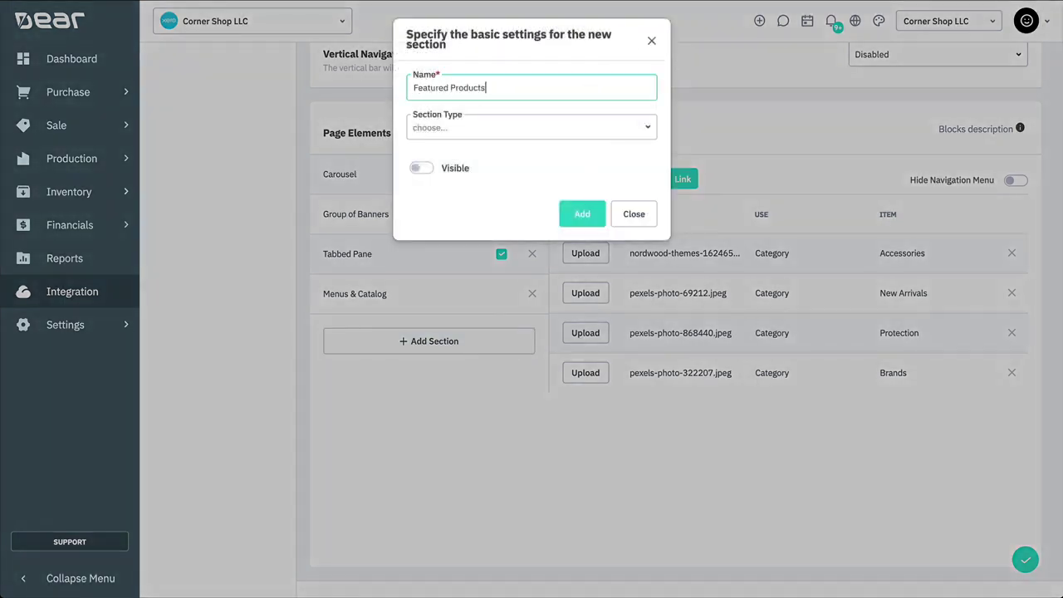
pyautogui.click(644, 129)
pyautogui.click(540, 206)
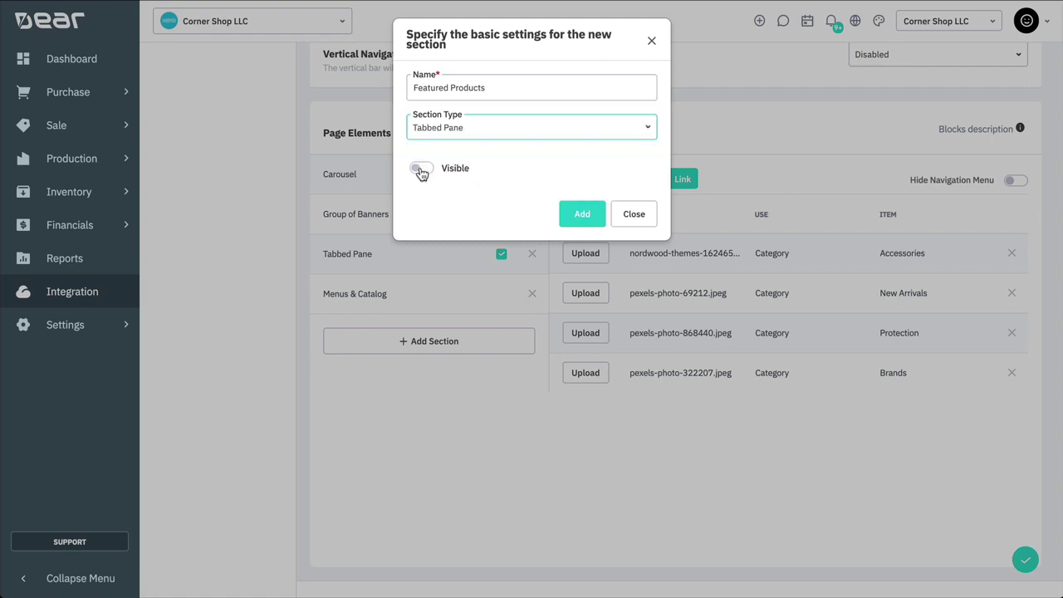
pyautogui.click(421, 167)
pyautogui.click(571, 214)
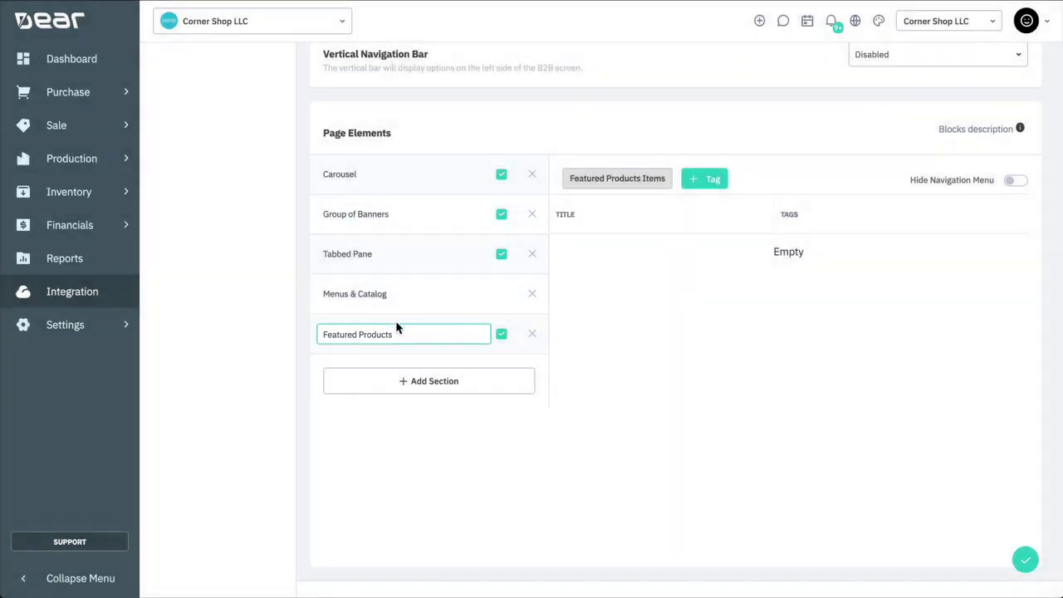
# Step: Add a tag to Featured Products, reorder the sections, then delete Featured Products
pyautogui.click(711, 180)
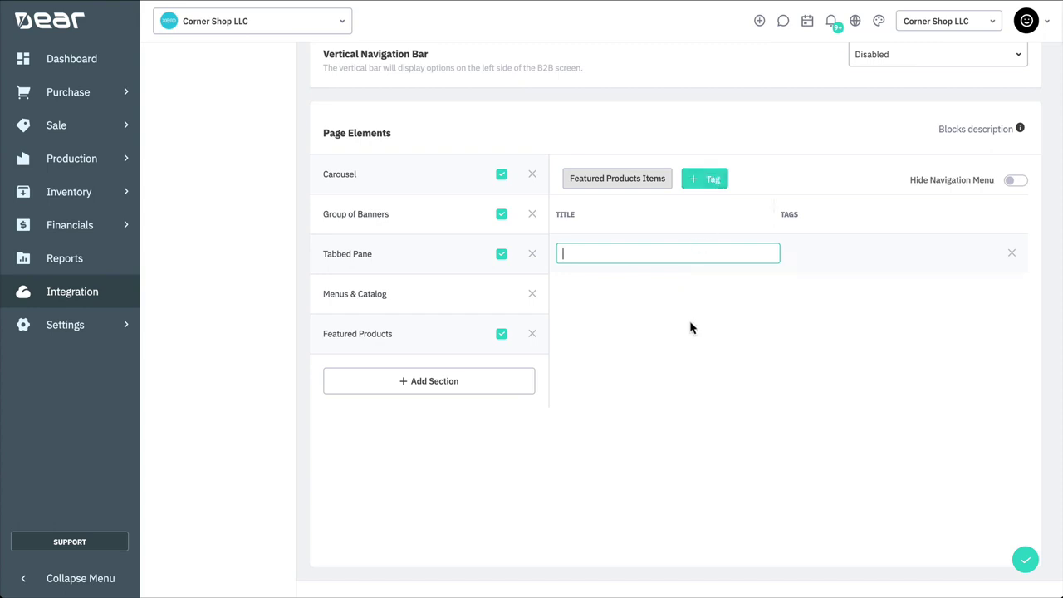
pyautogui.moveTo(437, 344); pyautogui.dragTo(434, 279)
pyautogui.click(532, 294)
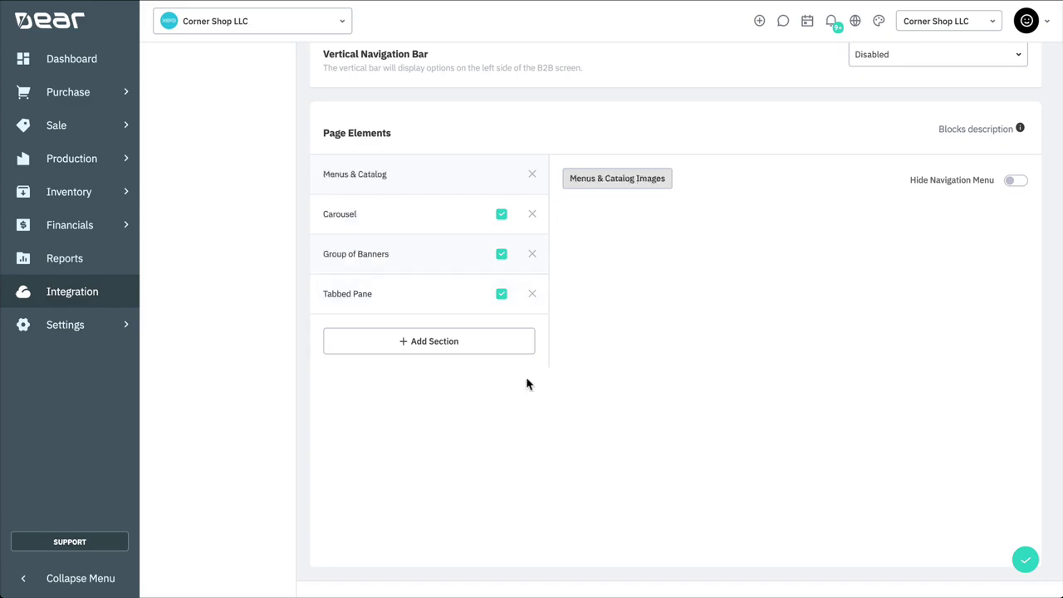
# Step: Add a new content page titled 'Shipping Info'
pyautogui.scroll(20, 526, 384)
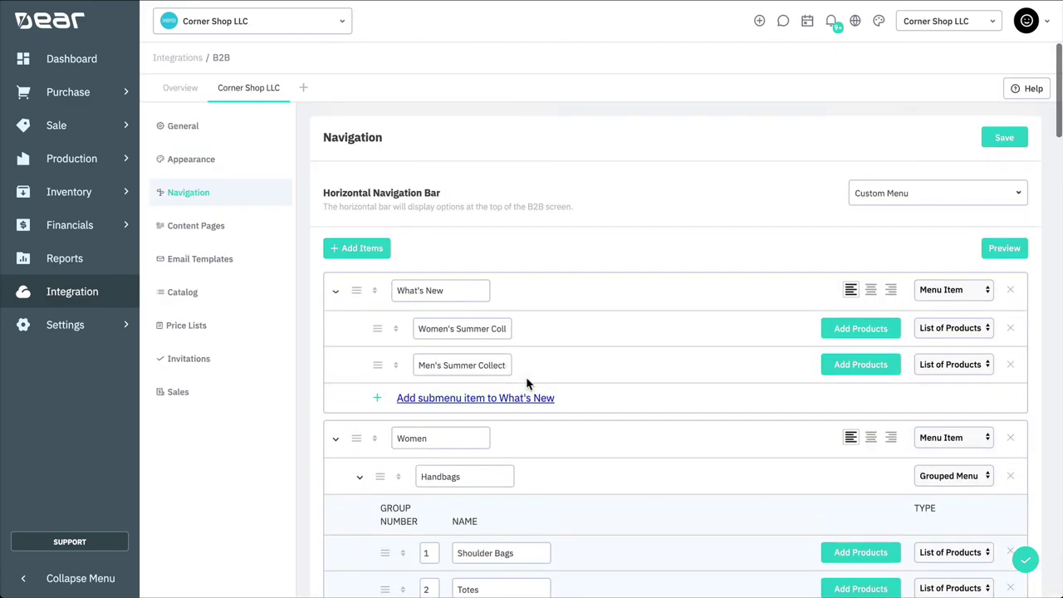
pyautogui.click(254, 234)
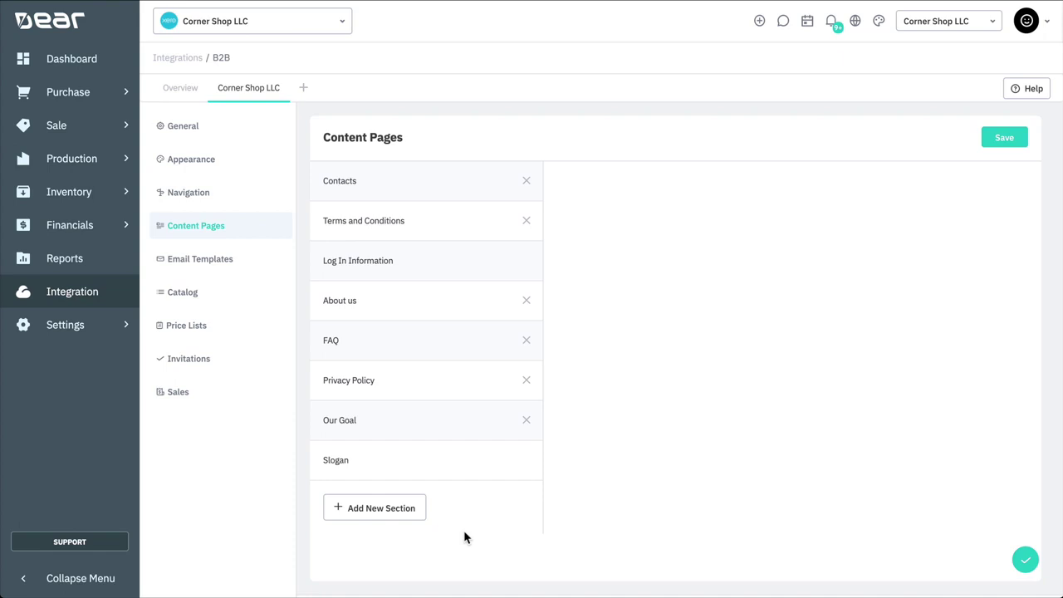
pyautogui.click(397, 510)
pyautogui.click(396, 501)
pyautogui.doubleClick(589, 189)
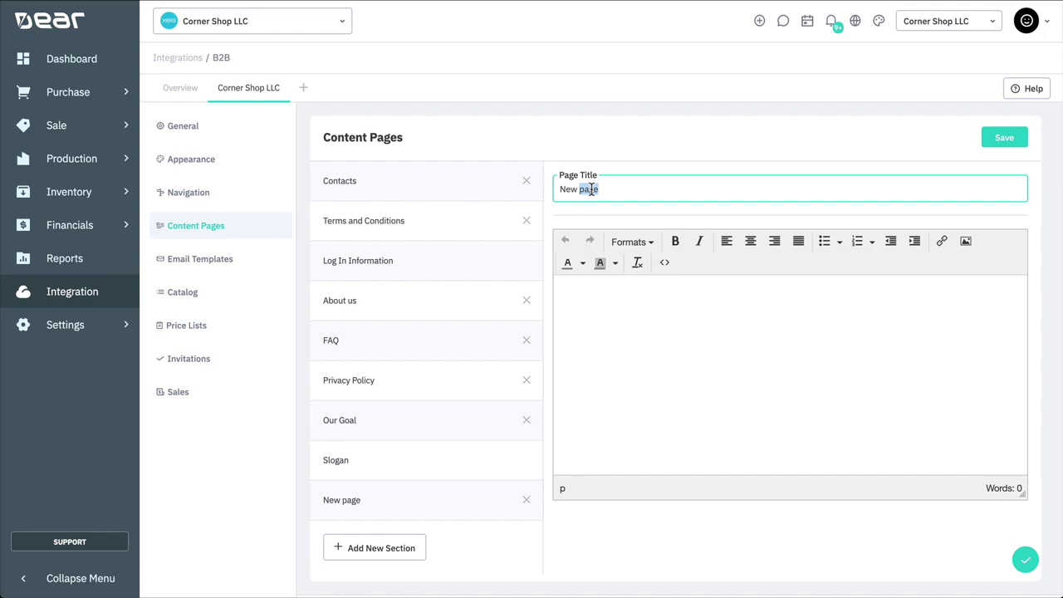
pyautogui.hotkey('ctrl', 'a')
pyautogui.write('Shipping Info')
# Step: Write an 'Info' large heading and the paragraph 'Here is the standard shipping terms'
pyautogui.click(641, 320)
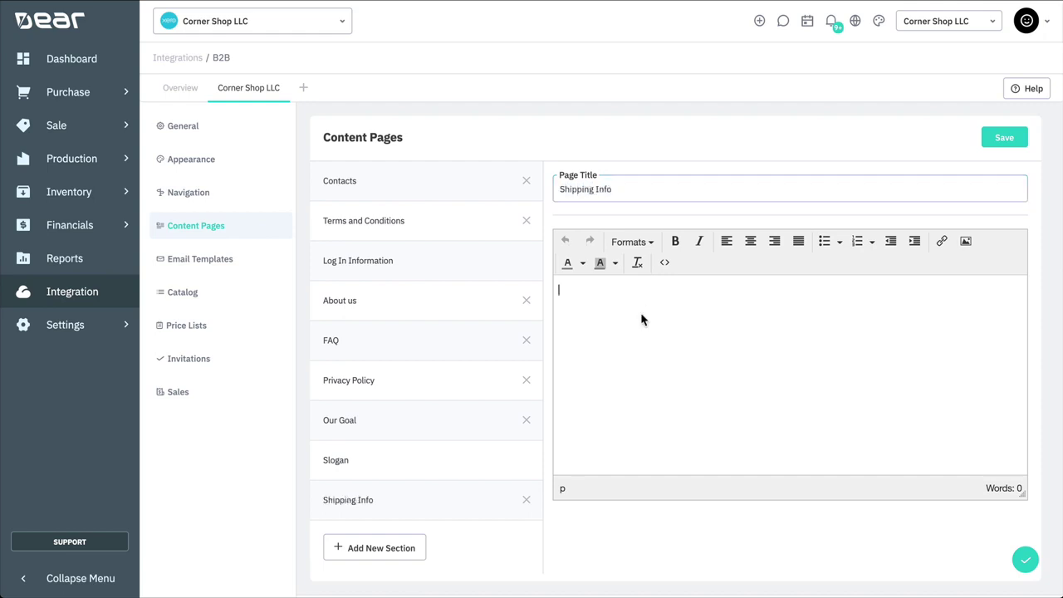
pyautogui.write('Info')
pyautogui.moveTo(581, 289); pyautogui.dragTo(553, 290)
pyautogui.click(631, 241)
pyautogui.click(698, 270)
pyautogui.click(632, 324)
pyautogui.write('Here is the standard shippin')
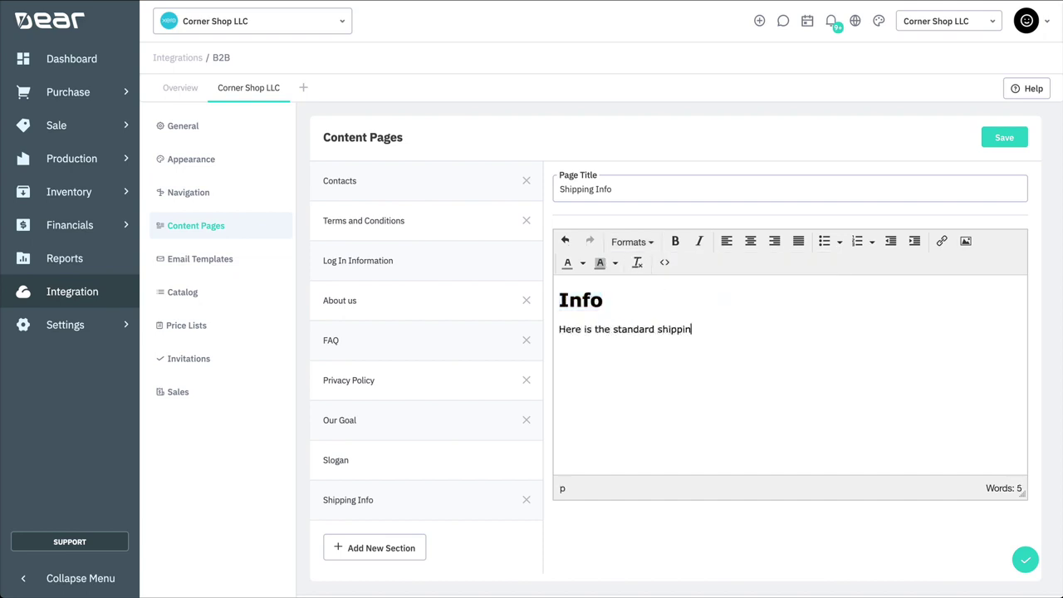
pyautogui.write('g terms')
# Step: Check the page's HTML source, then delete the Shipping Info page
pyautogui.click(665, 263)
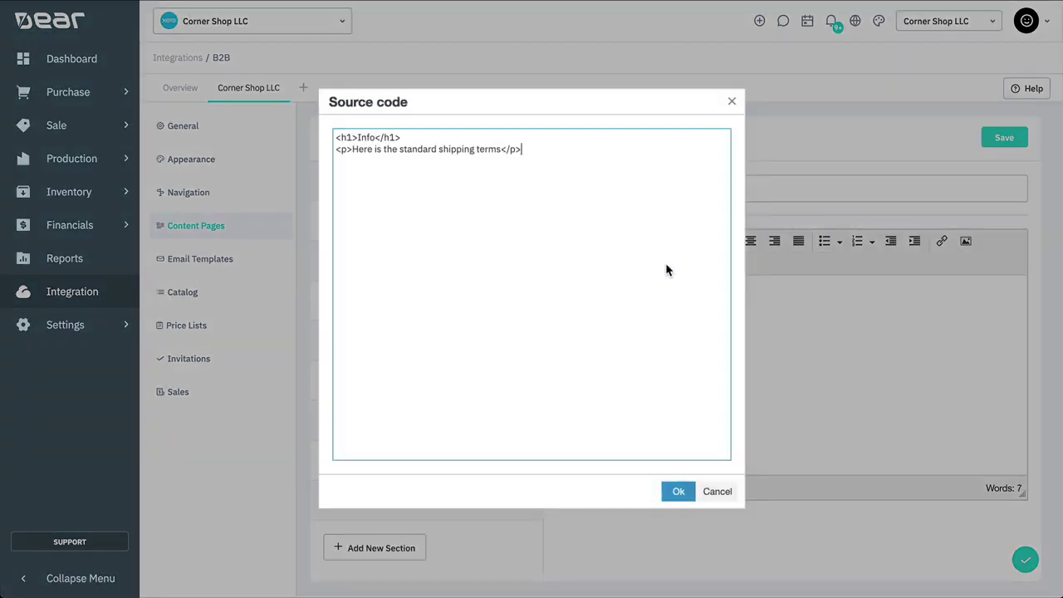
pyautogui.click(678, 490)
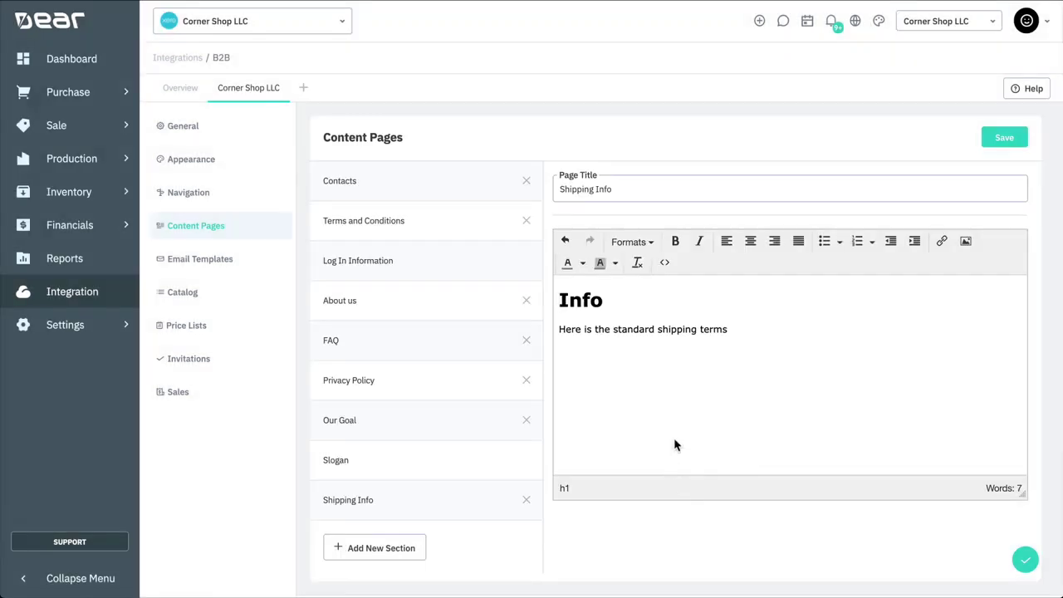
pyautogui.click(526, 500)
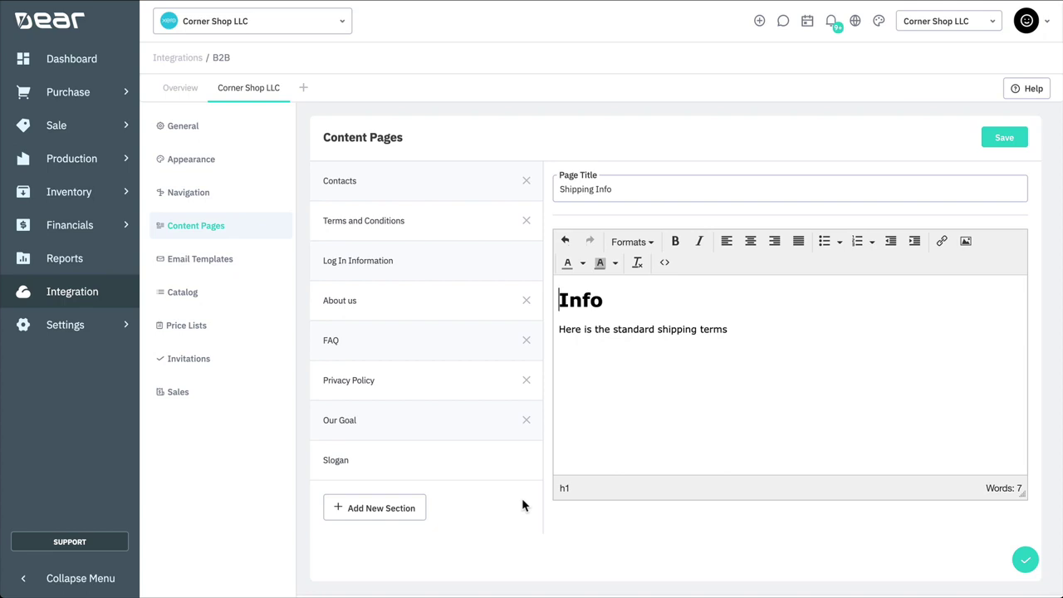
# Step: Review the Invitation to B2B email template and its HTML source, then open the portal Catalog settings
pyautogui.click(200, 260)
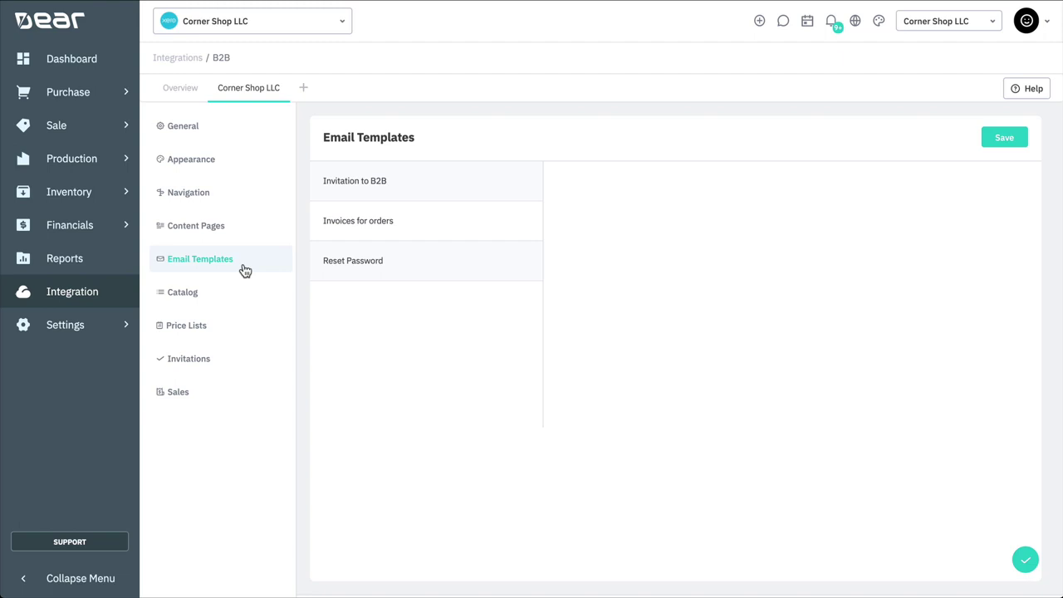
pyautogui.click(375, 181)
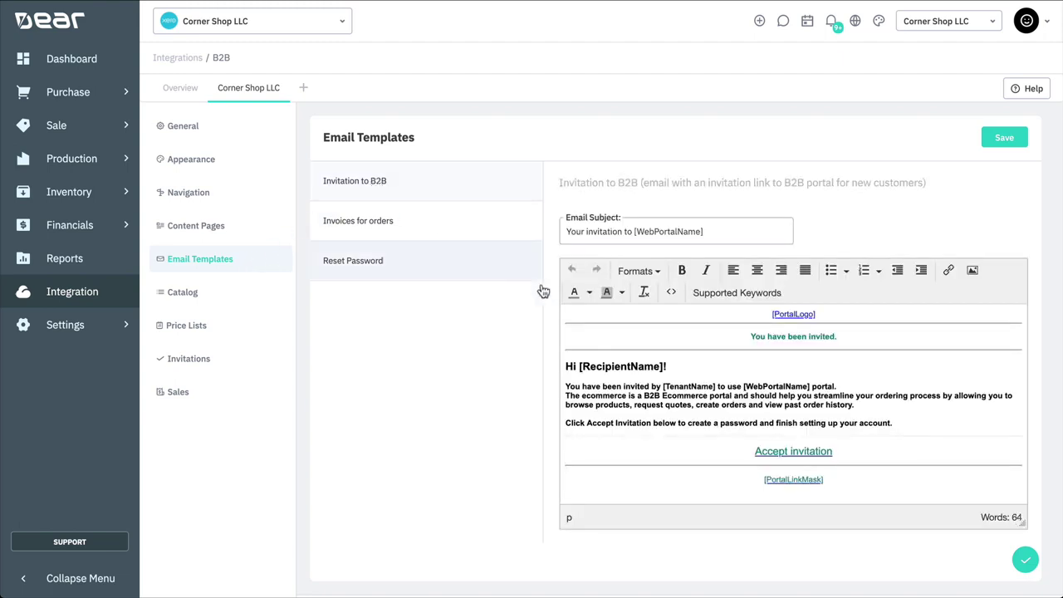
pyautogui.moveTo(939, 423); pyautogui.dragTo(540, 353)
pyautogui.click(691, 380)
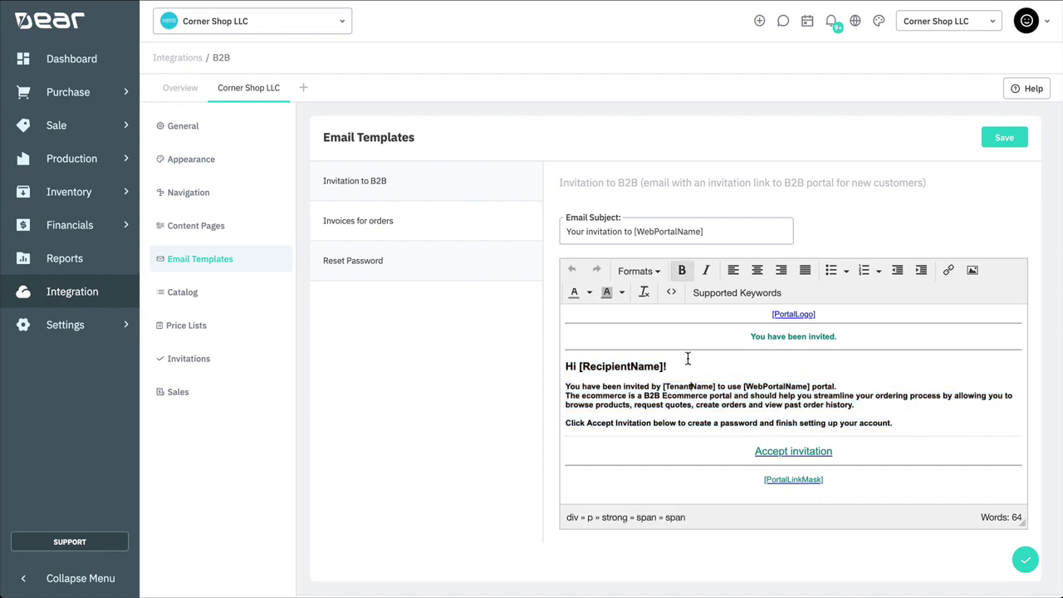
pyautogui.click(673, 296)
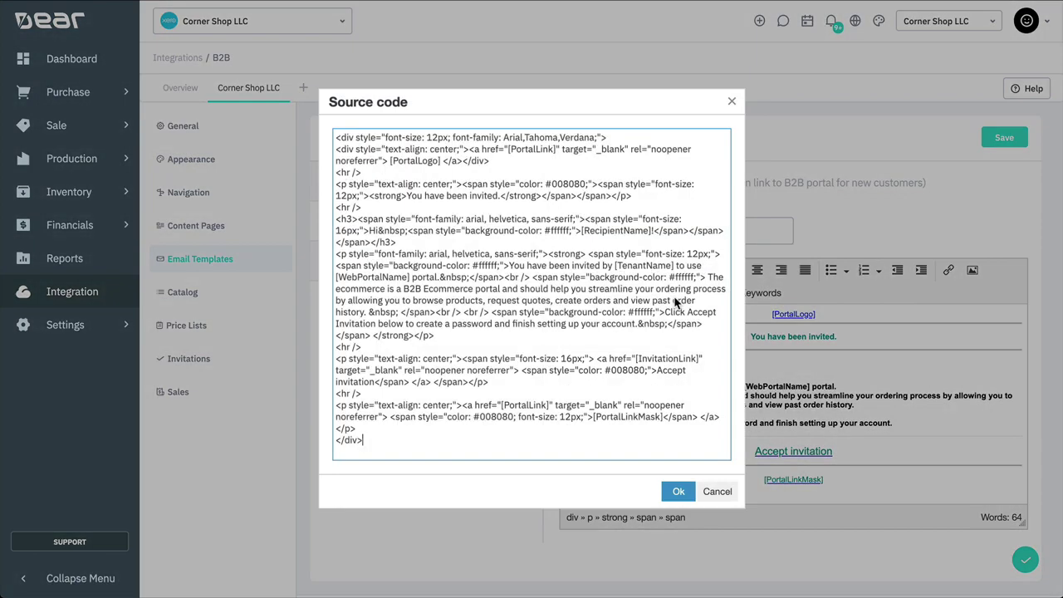
pyautogui.click(673, 491)
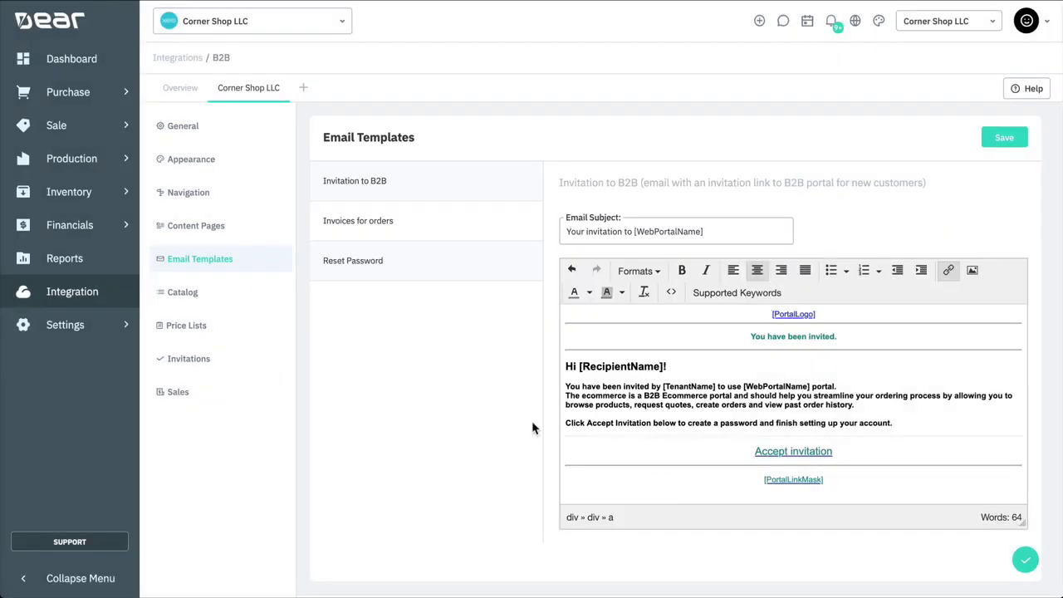
pyautogui.click(229, 301)
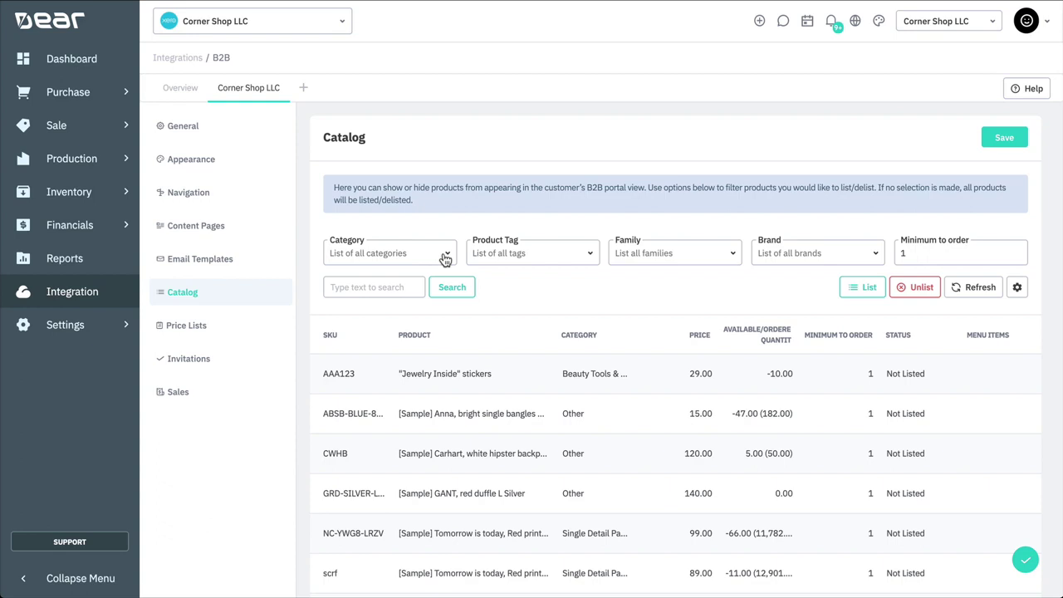
# Step: Filter the portal catalog by brand to ADIDAS products
pyautogui.click(445, 260)
pyautogui.press('Escape')
pyautogui.press('Tab')
pyautogui.click(734, 254)
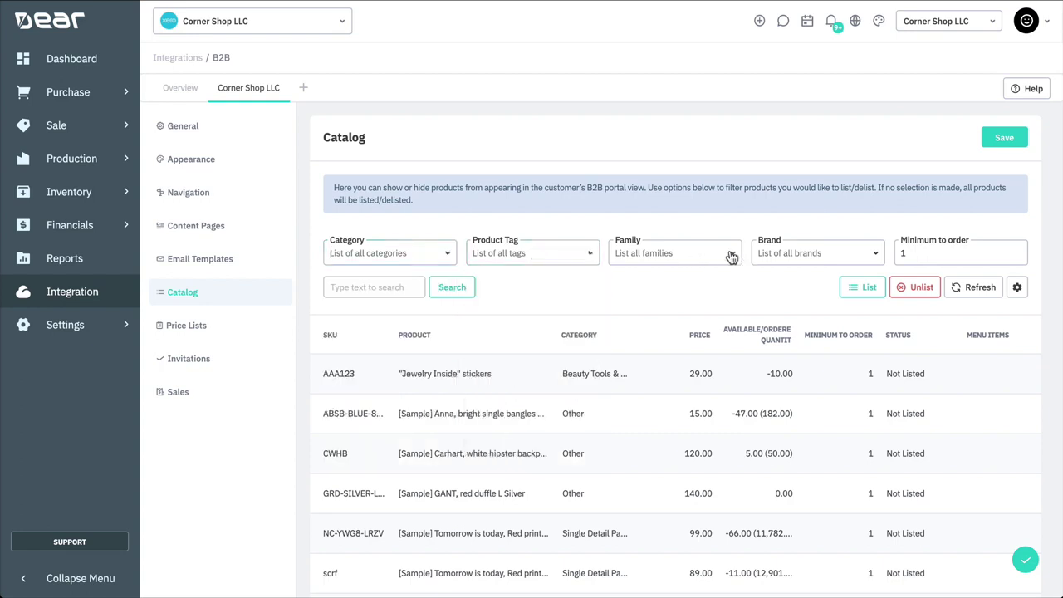
pyautogui.click(819, 252)
pyautogui.write('Adida')
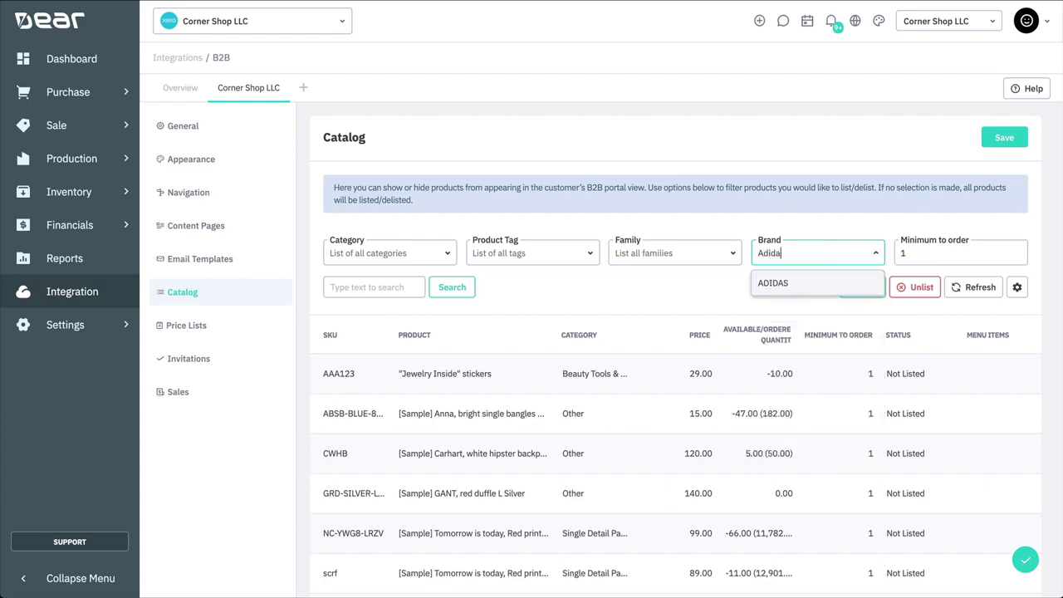
pyautogui.click(827, 291)
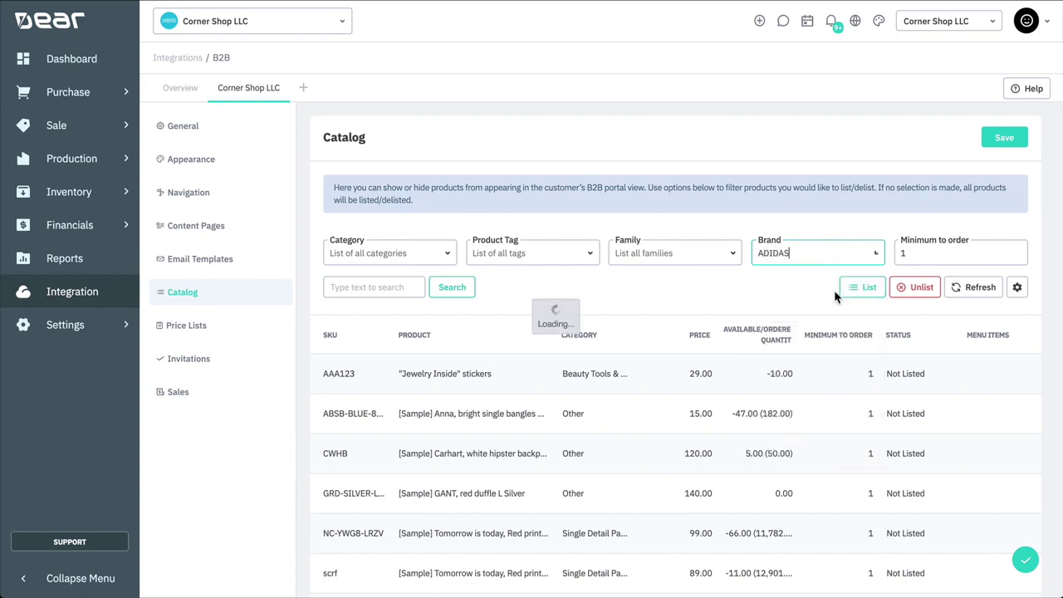
pyautogui.click(765, 289)
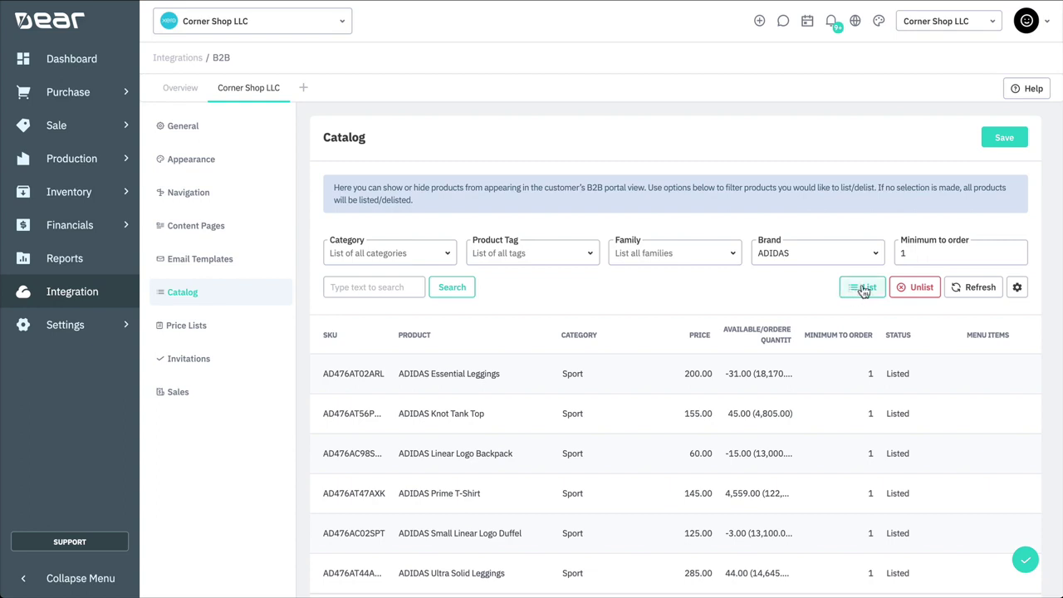
# Step: Set the ADIDAS catalog products' minimum order quantity to 5
pyautogui.click(922, 254)
pyautogui.write('5')
pyautogui.click(806, 285)
# Step: Next to Luxury Products, create a new price list named 'School Range'
pyautogui.click(223, 333)
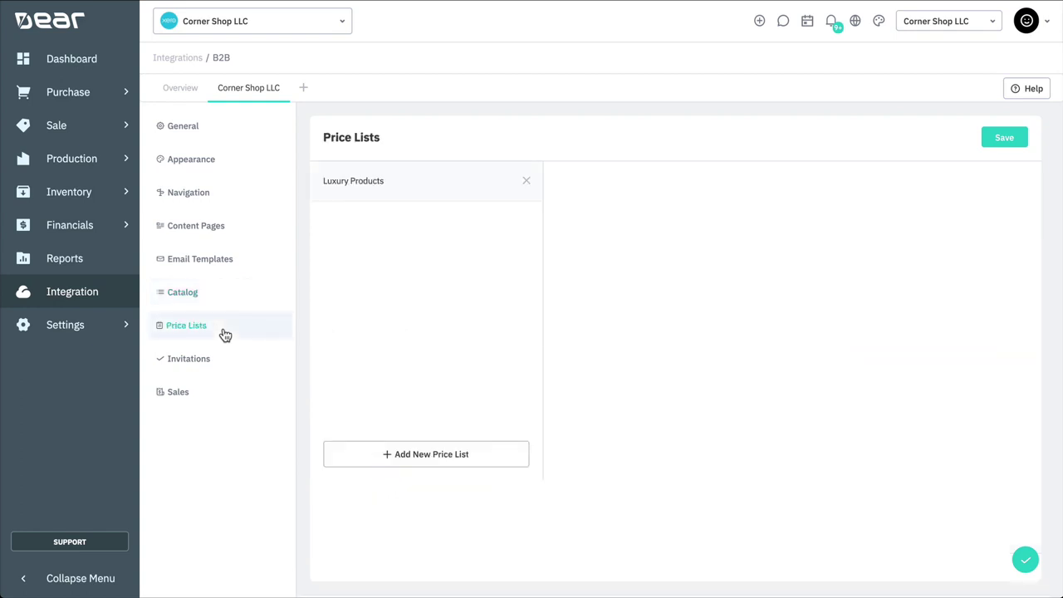
pyautogui.click(407, 191)
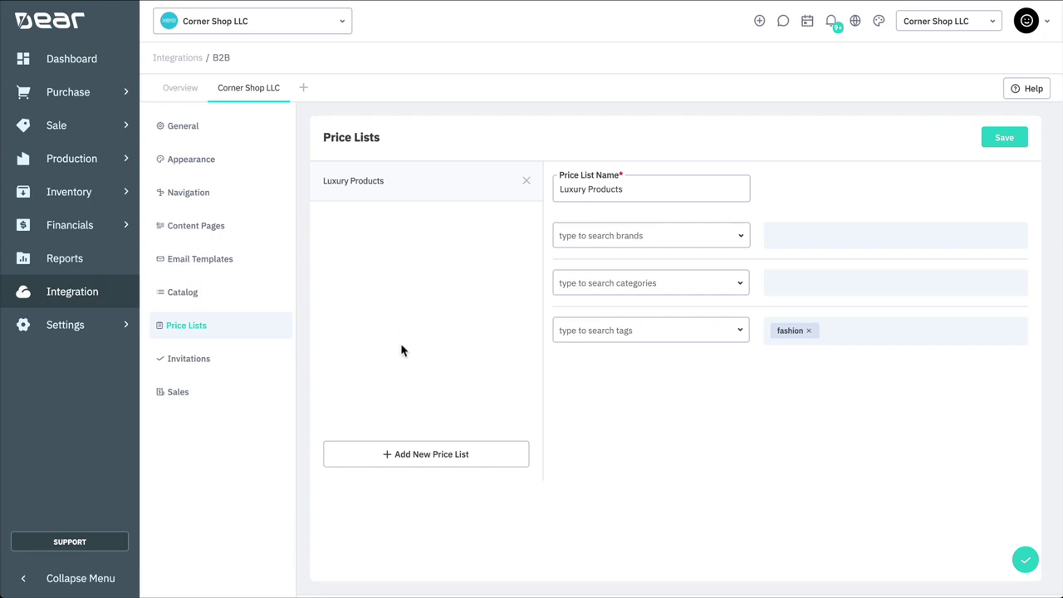
pyautogui.click(394, 455)
pyautogui.click(363, 237)
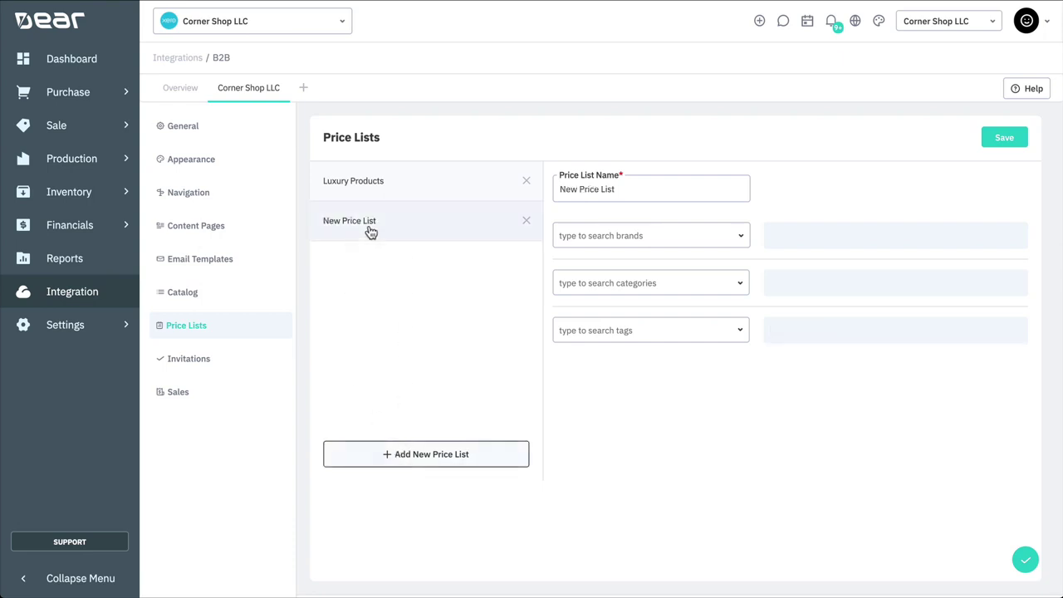
pyautogui.tripleClick(627, 190)
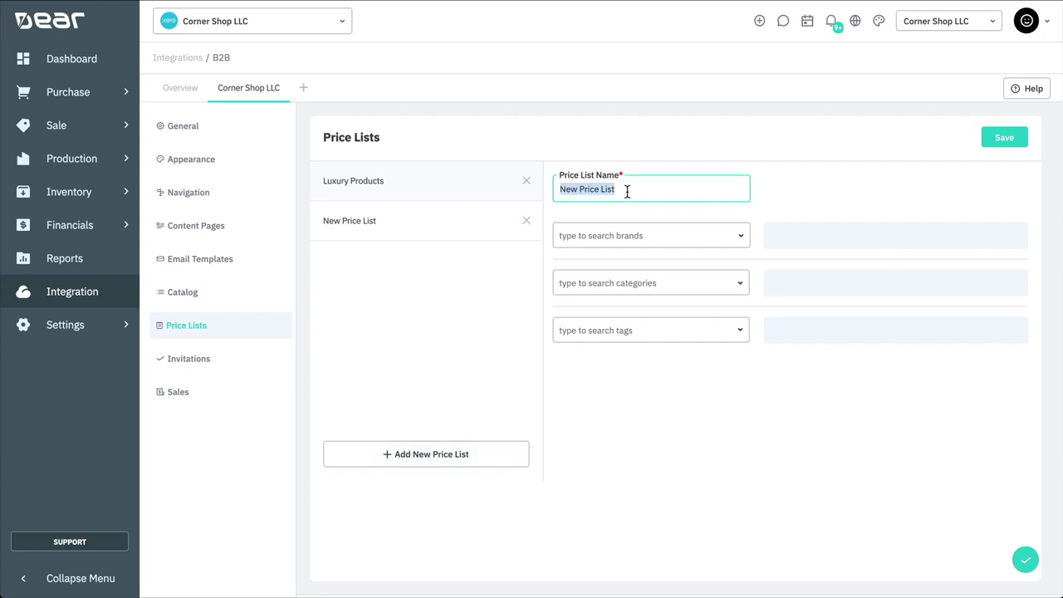
pyautogui.write('School ')
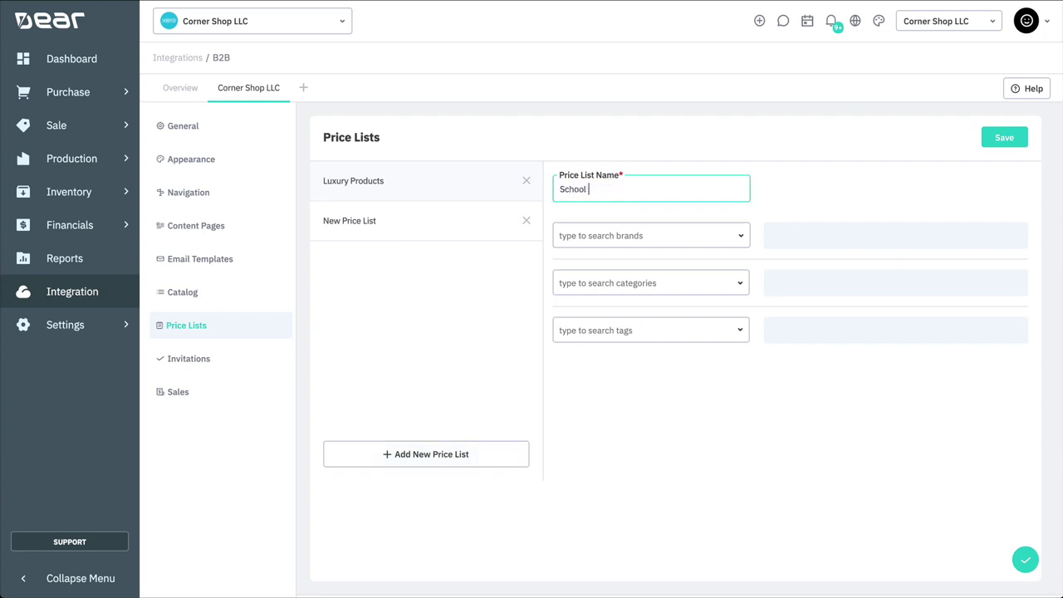
pyautogui.write('Range')
# Step: Limit the School Range price list to the Kids and Sports categories and save it
pyautogui.click(702, 282)
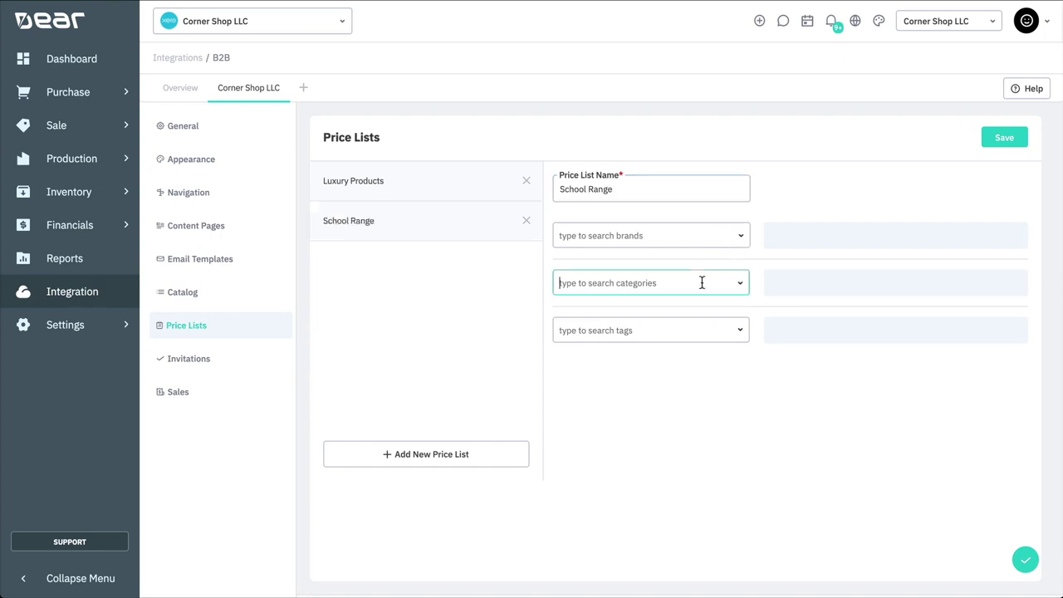
pyautogui.write('kids')
pyautogui.click(652, 311)
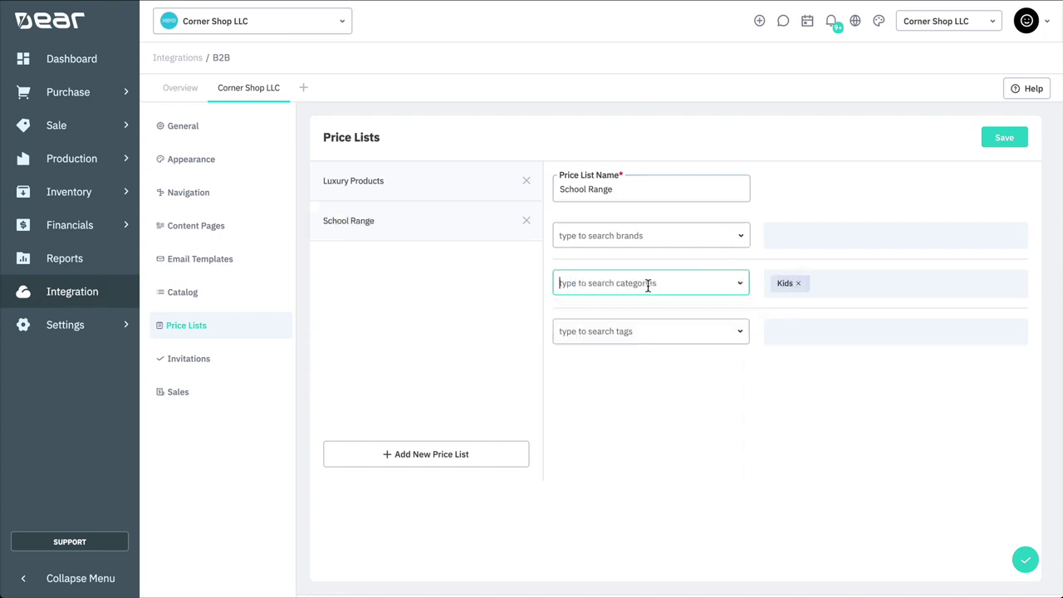
pyautogui.write('sports')
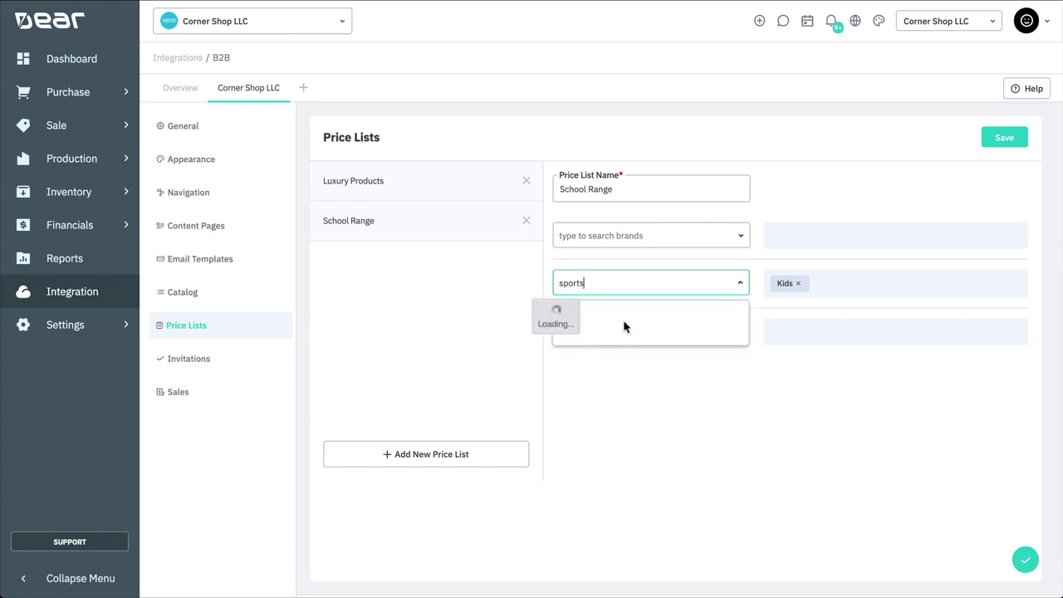
pyautogui.click(597, 314)
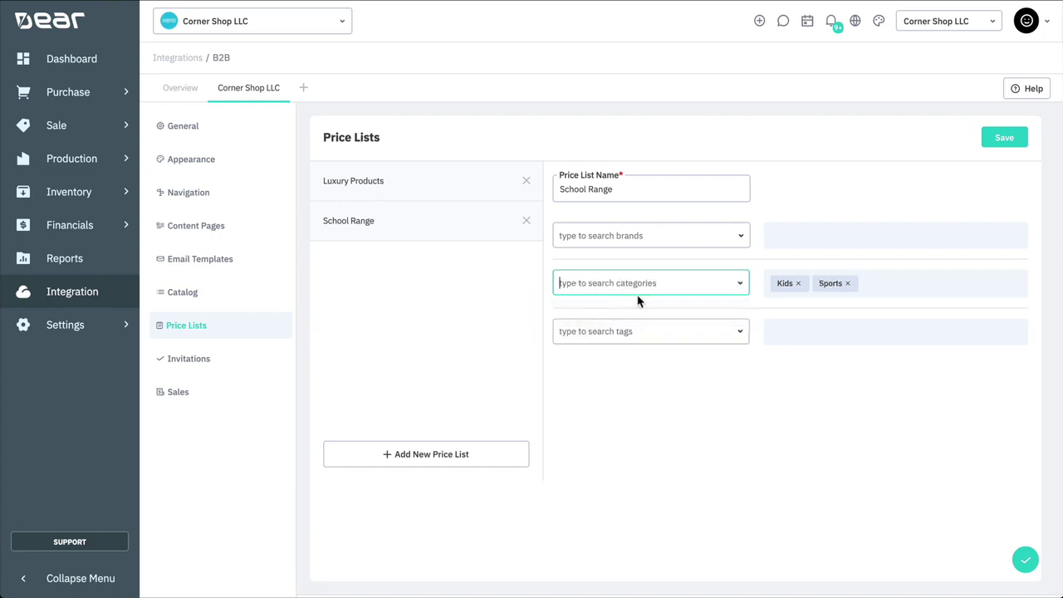
pyautogui.click(990, 137)
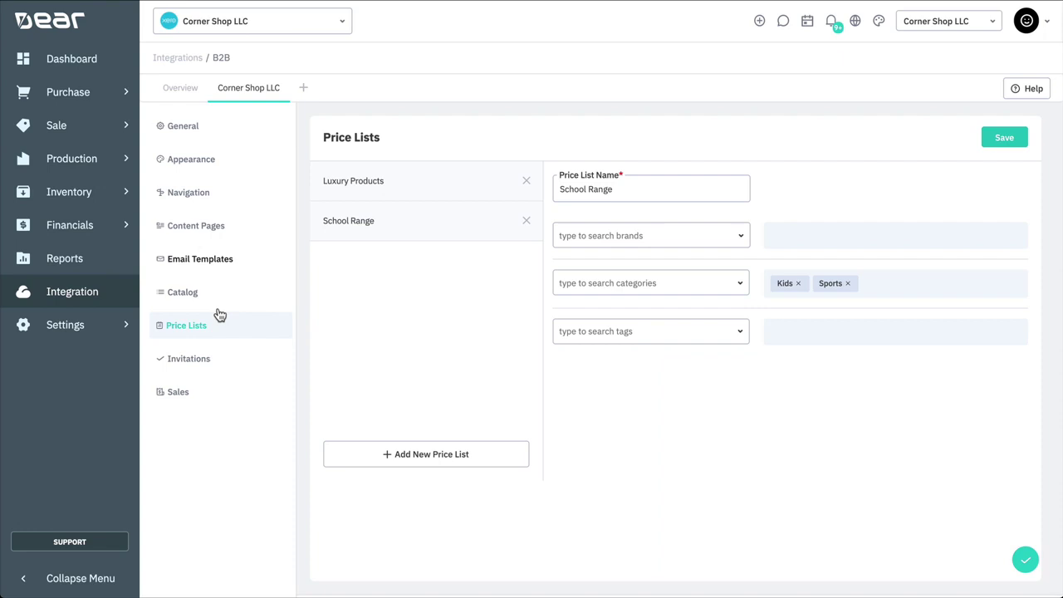
# Step: Search the portal invitations for 'bob', listing only customers not yet invited
pyautogui.click(202, 358)
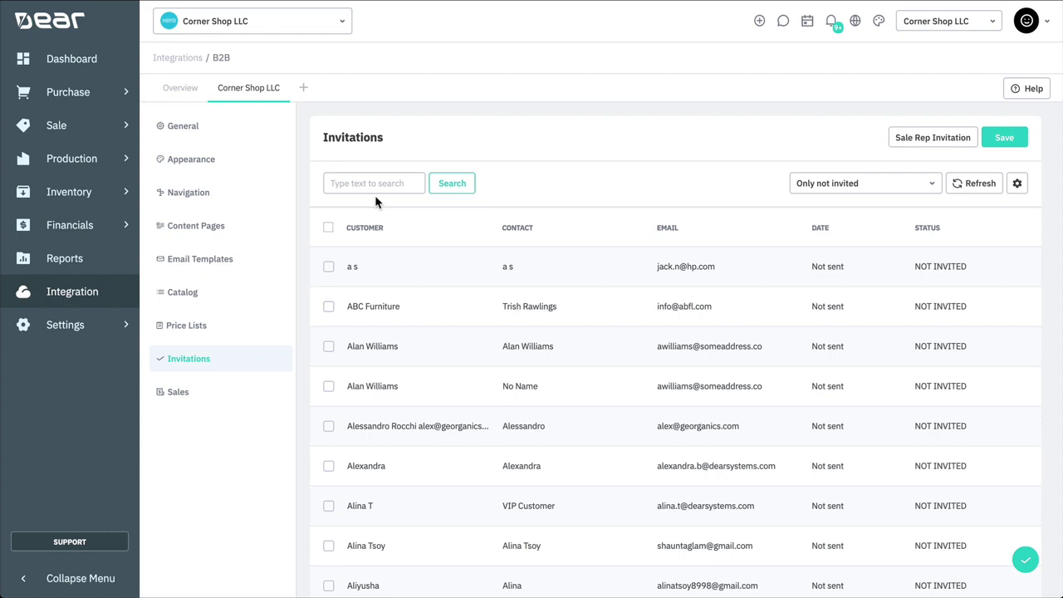
pyautogui.click(376, 191)
pyautogui.write('bob')
pyautogui.press('Return')
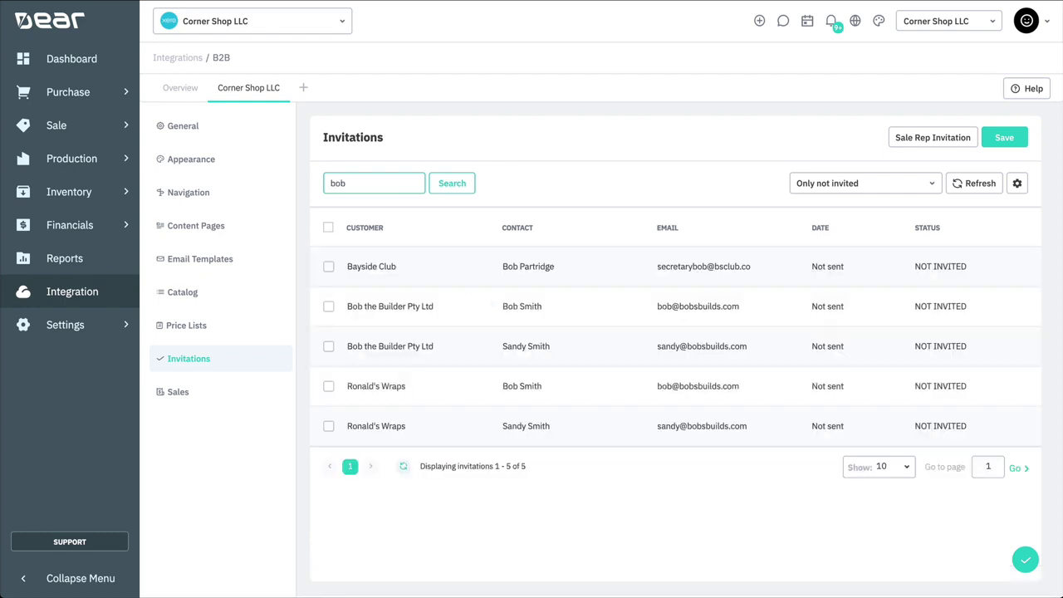
pyautogui.click(864, 190)
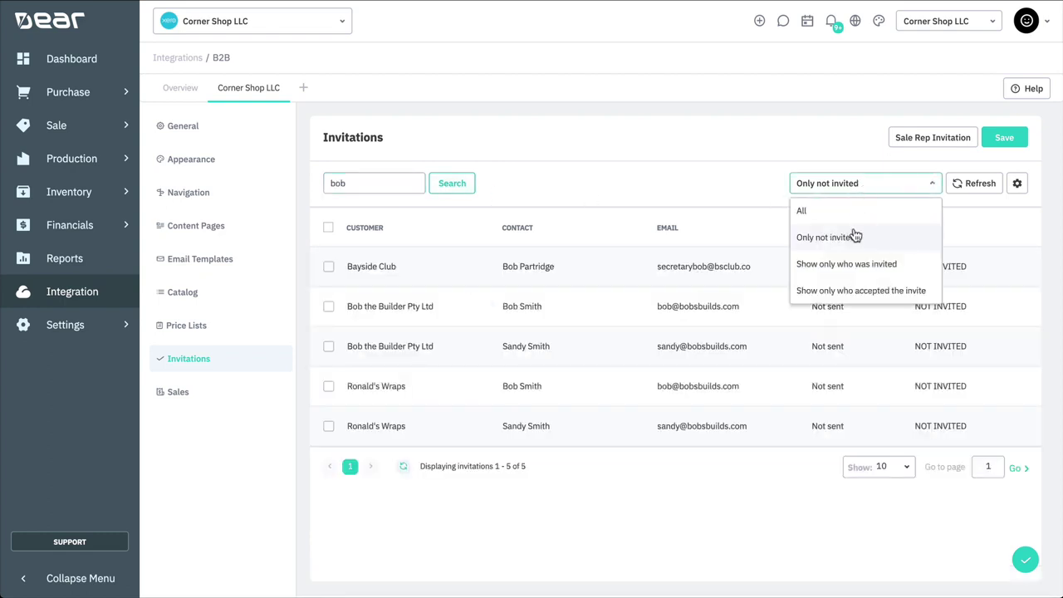
pyautogui.click(854, 236)
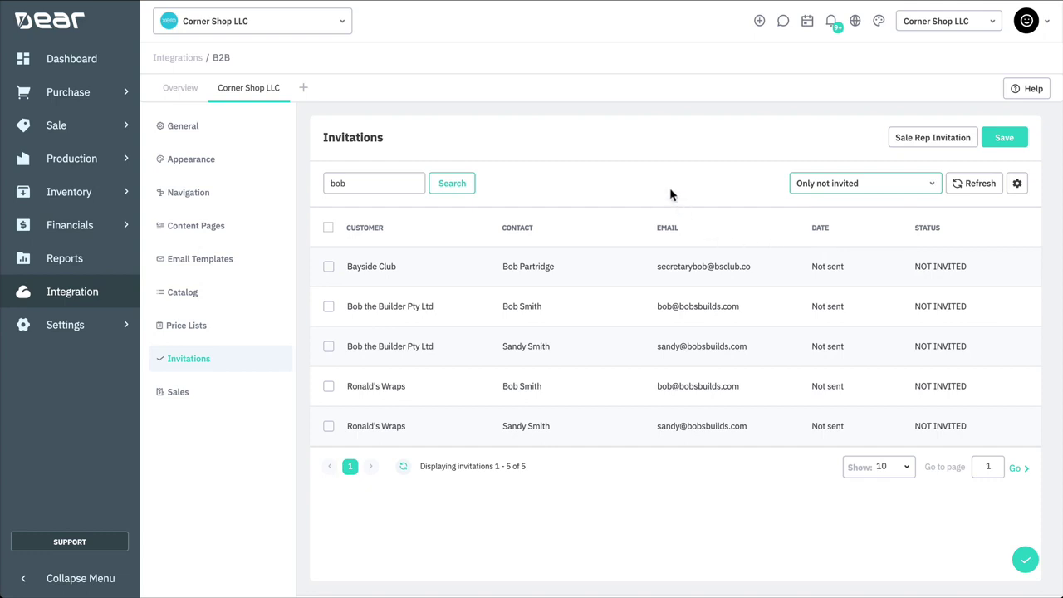
# Step: Send portal invites to both contacts of the matching customer and confirm
pyautogui.click(328, 305)
pyautogui.click(329, 390)
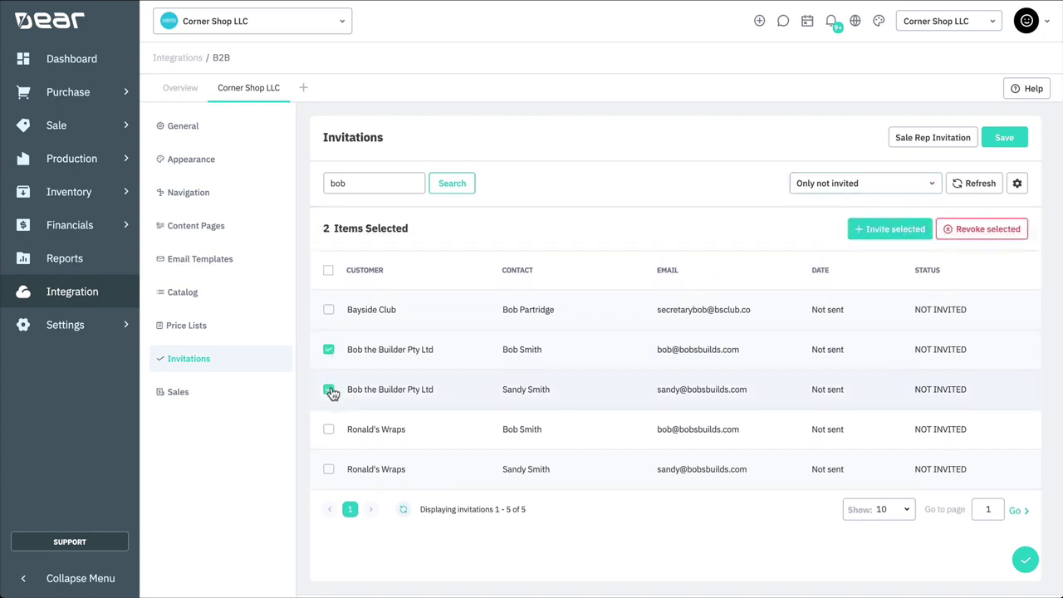
pyautogui.click(879, 232)
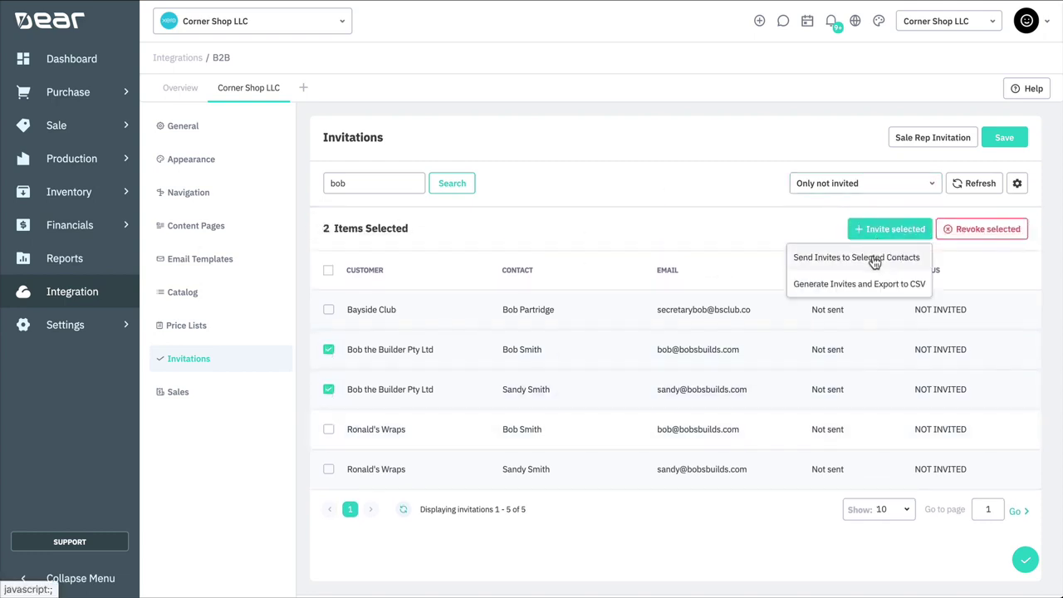
pyautogui.click(872, 258)
pyautogui.click(511, 381)
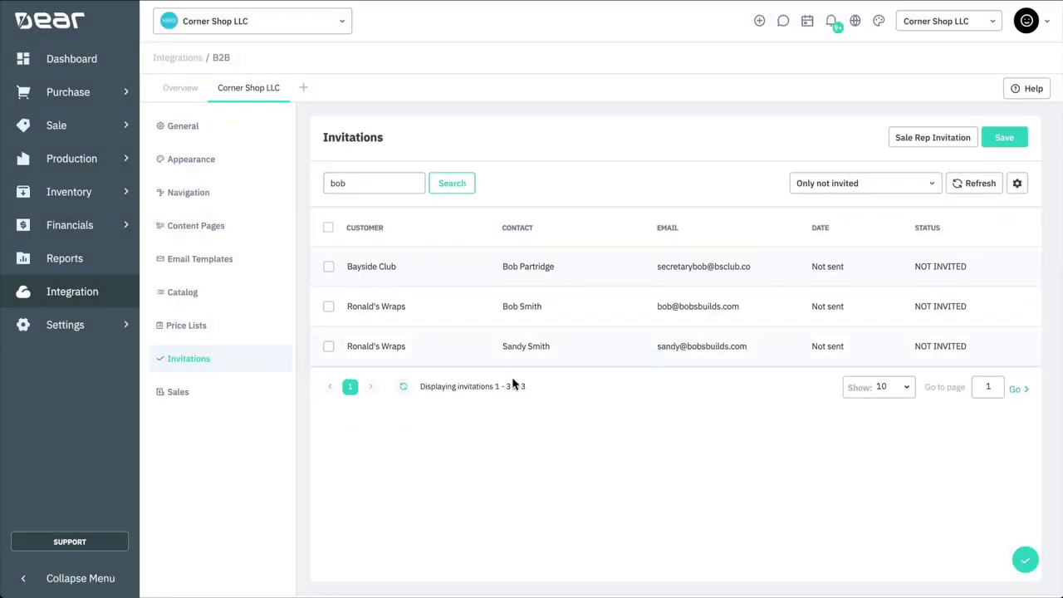
# Step: Send a Sale Rep Invitation to the sales rep's e-mail address
pyautogui.click(903, 142)
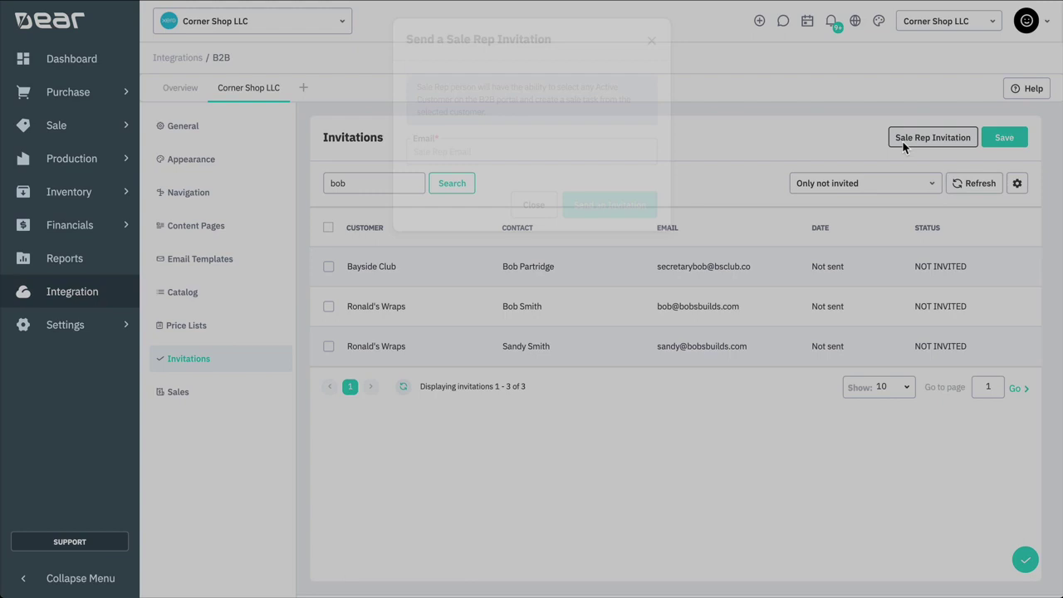
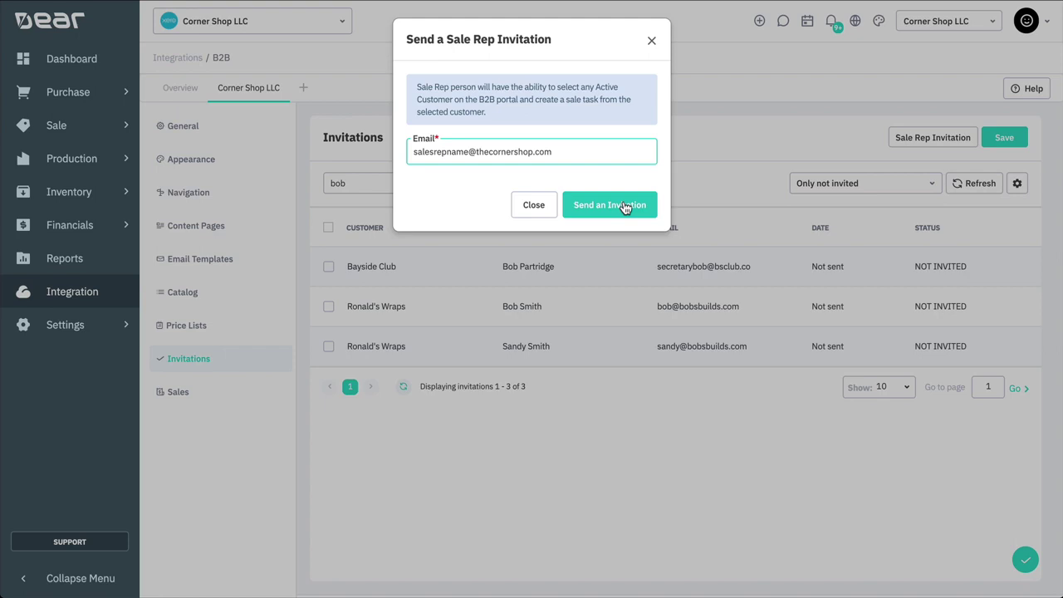
pyautogui.click(625, 206)
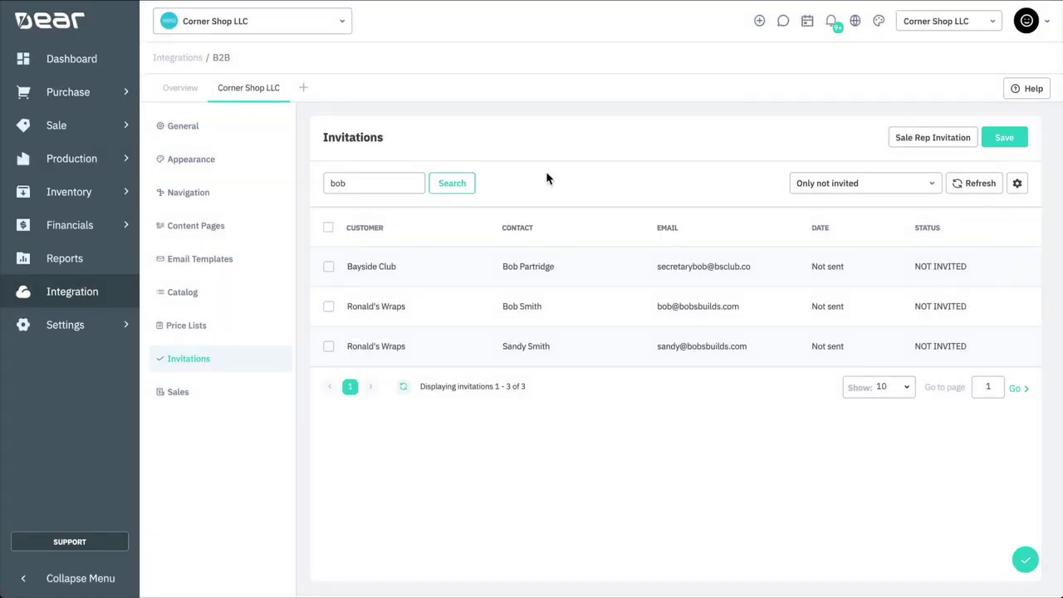
# Step: From ABC Furniture's customer record, send its portal invitation and then revoke it
pyautogui.moveTo(93, 130)
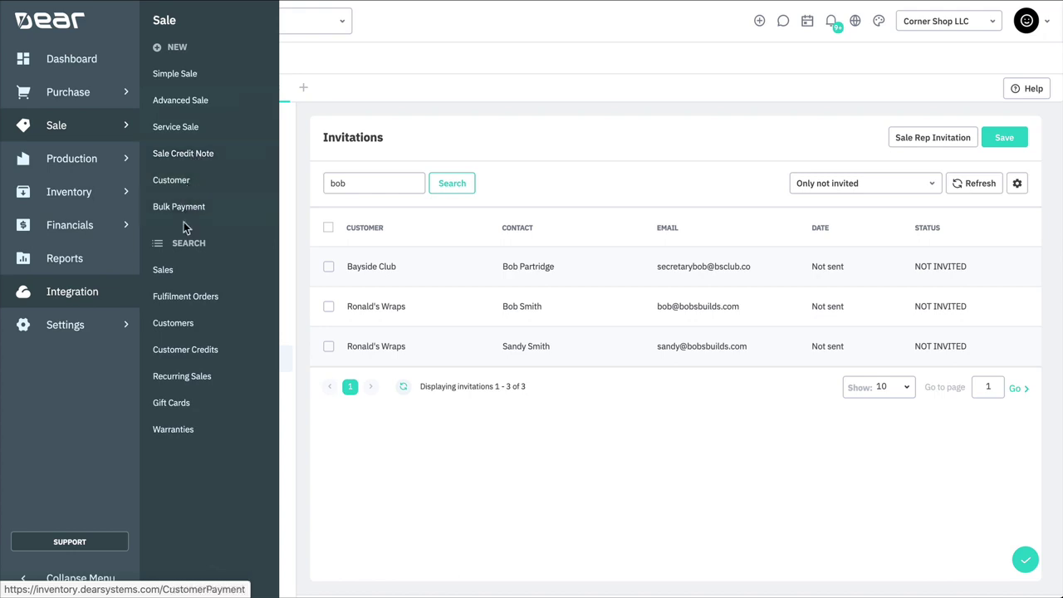
pyautogui.click(193, 322)
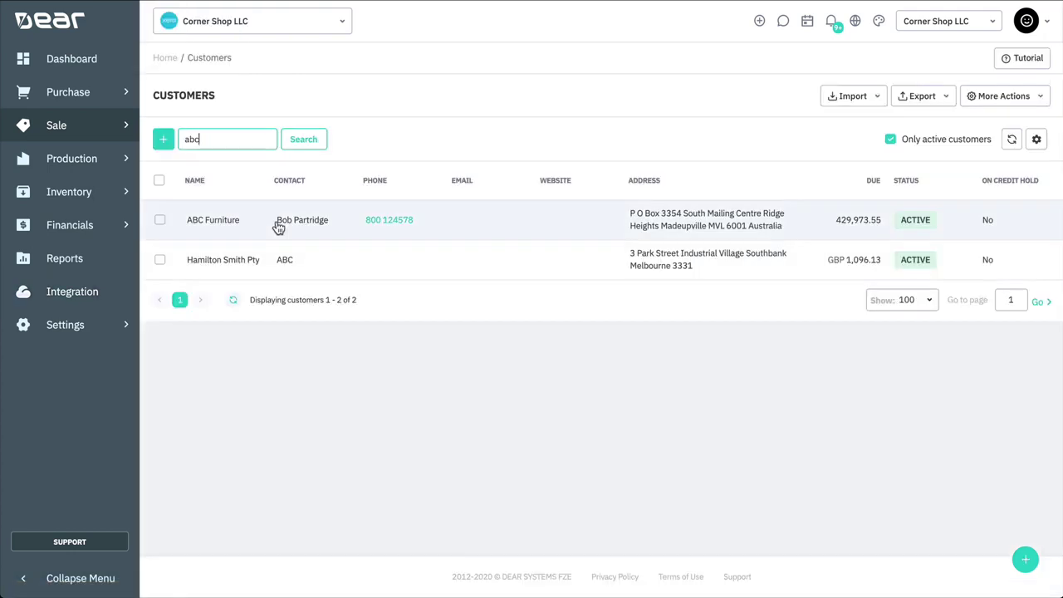
pyautogui.click(257, 228)
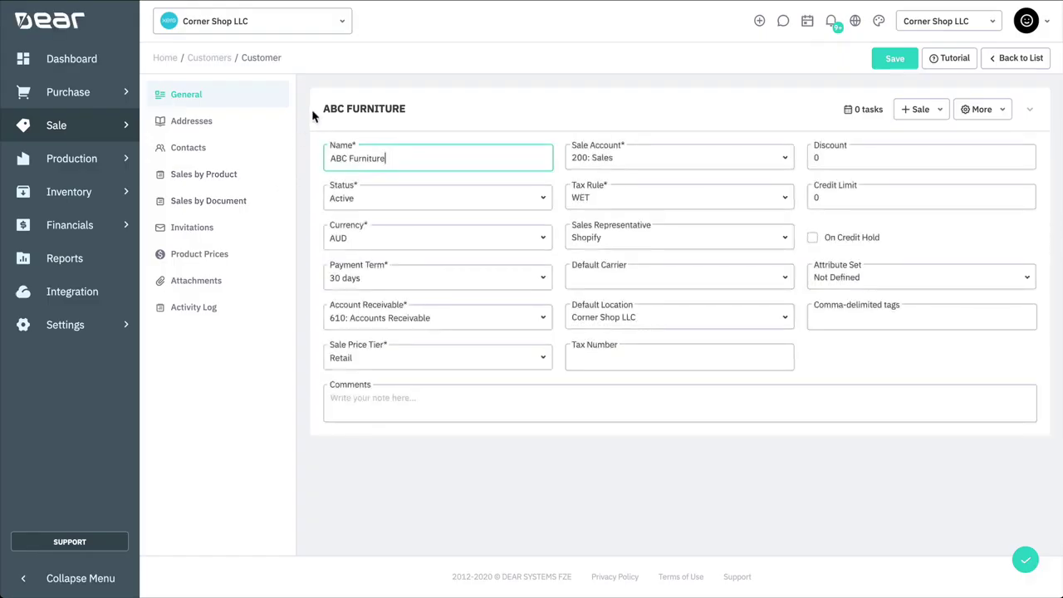
pyautogui.click(233, 226)
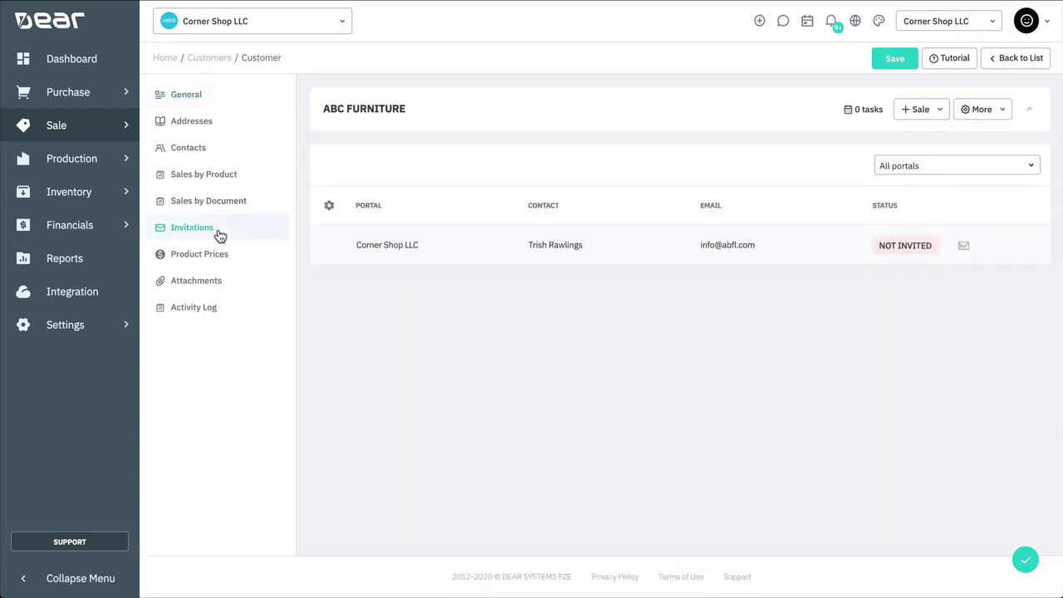
pyautogui.click(963, 247)
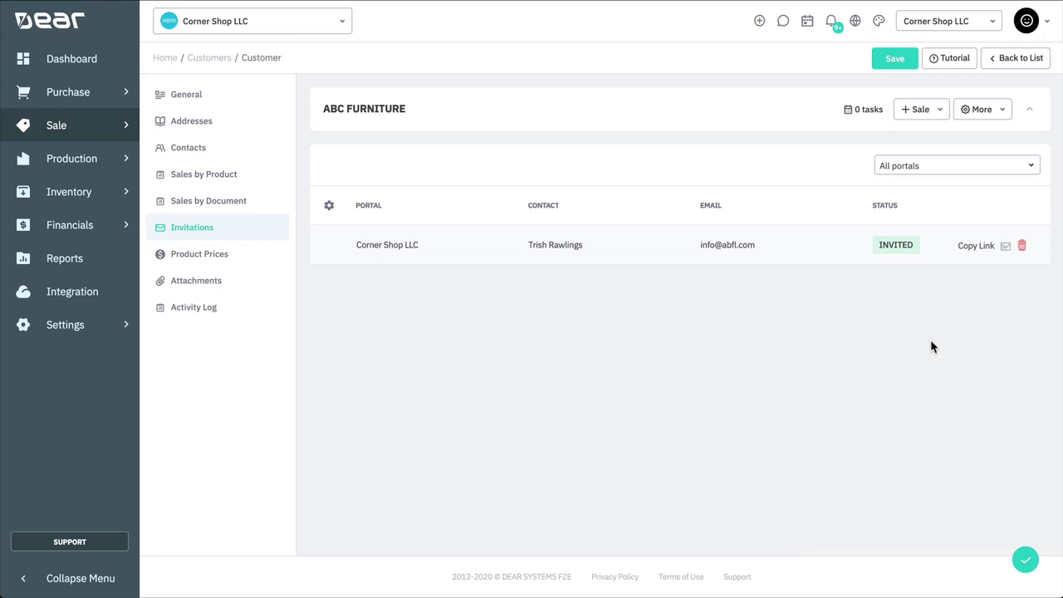
pyautogui.click(1023, 248)
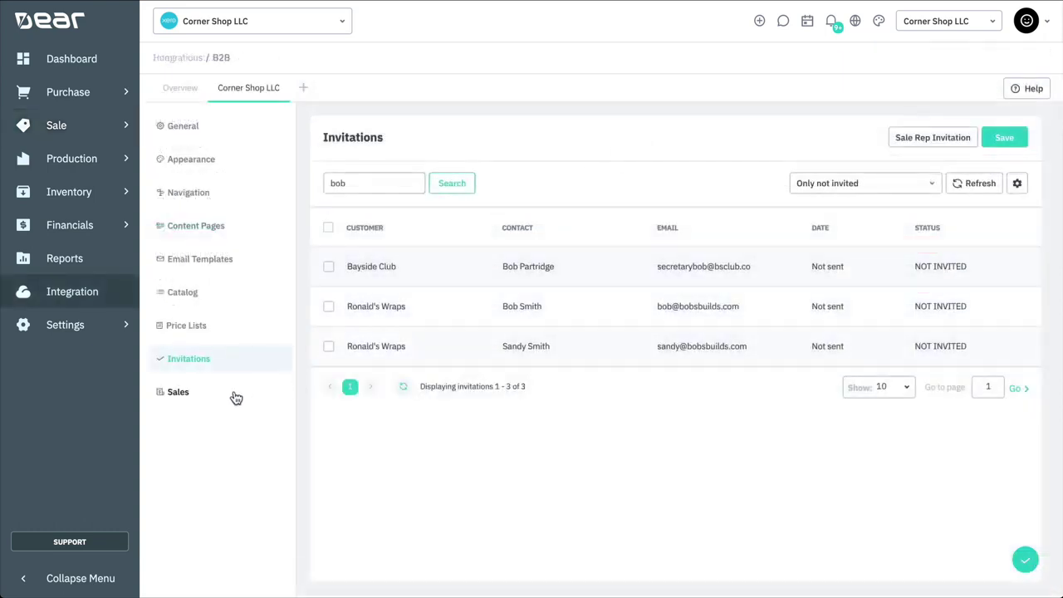
# Step: Show all portal sales except VOIDED ones and search for order number 006
pyautogui.click(235, 396)
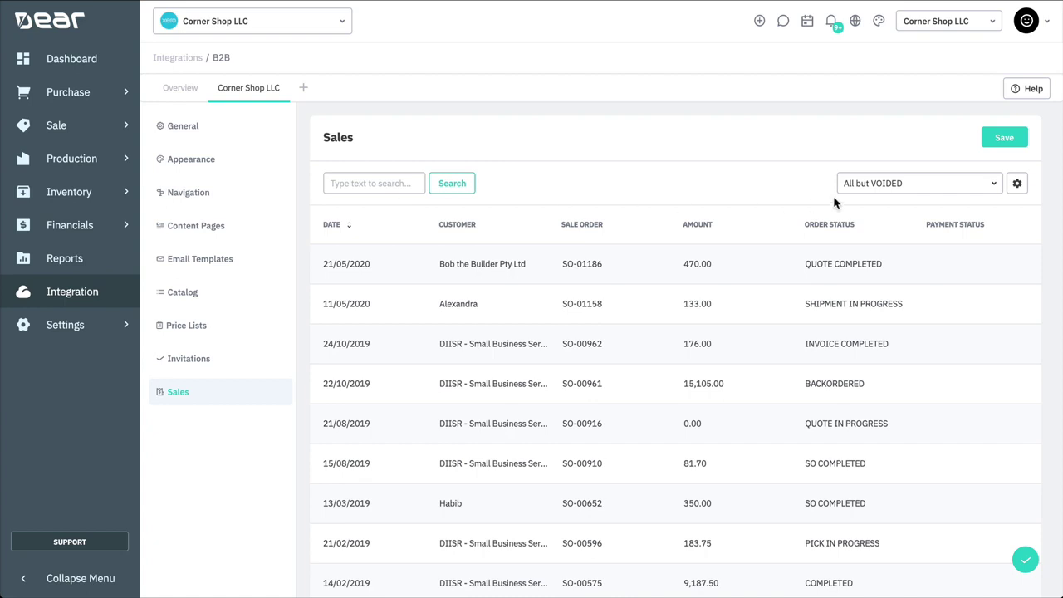
pyautogui.click(857, 184)
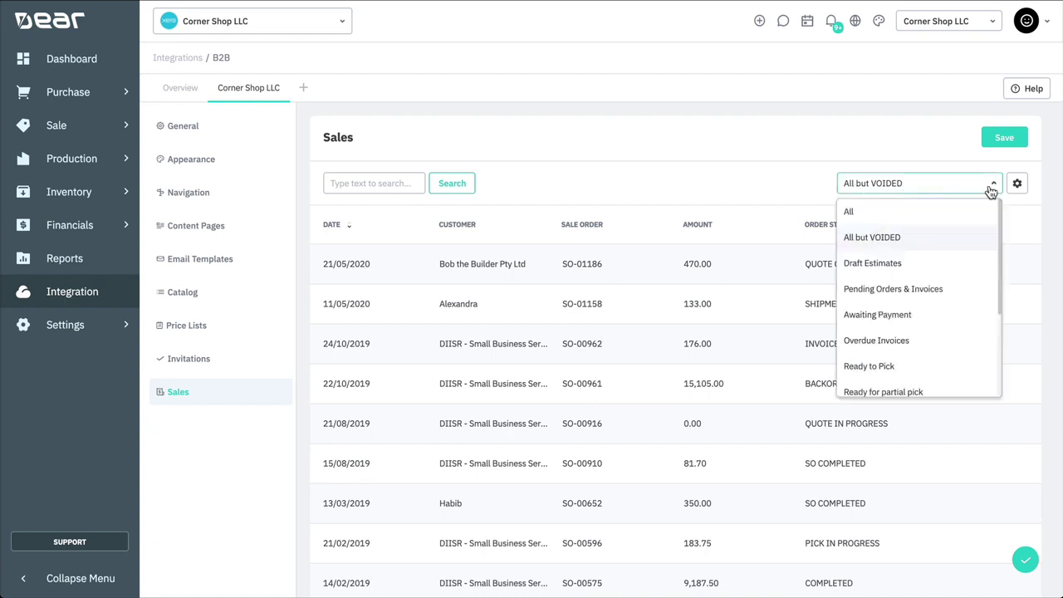
pyautogui.click(944, 238)
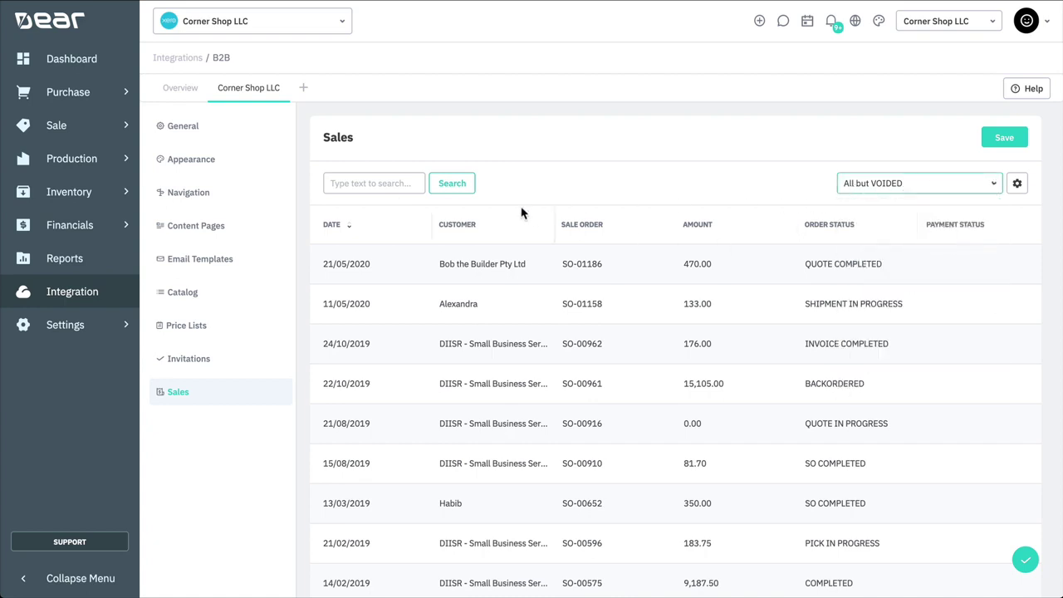
pyautogui.click(384, 184)
pyautogui.write('0')
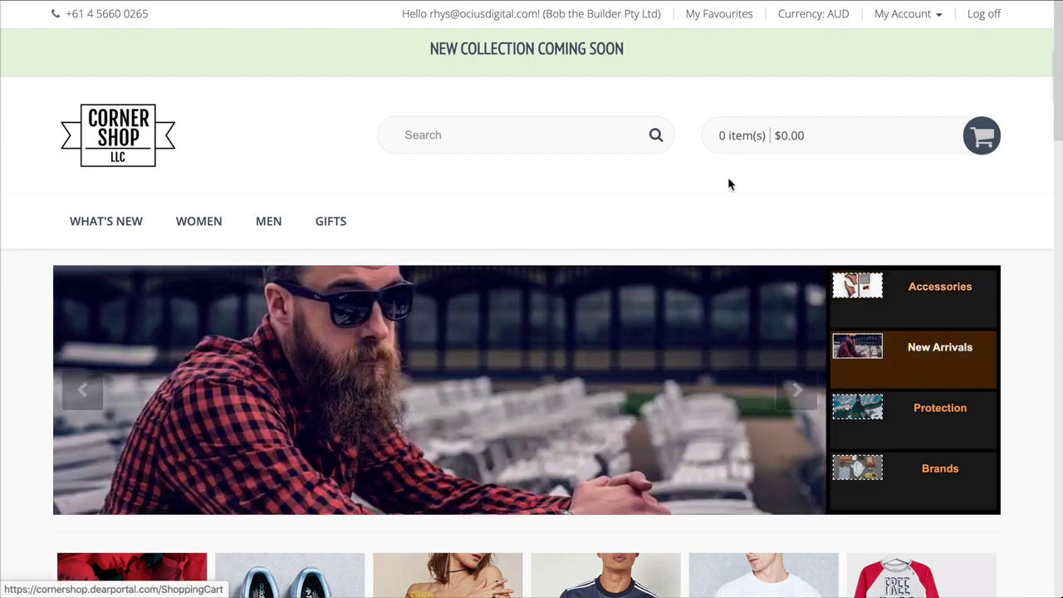
# Step: Add Adidas Essential Leggings to Favourites from the storefront product list
pyautogui.scroll(-10, 728, 181)
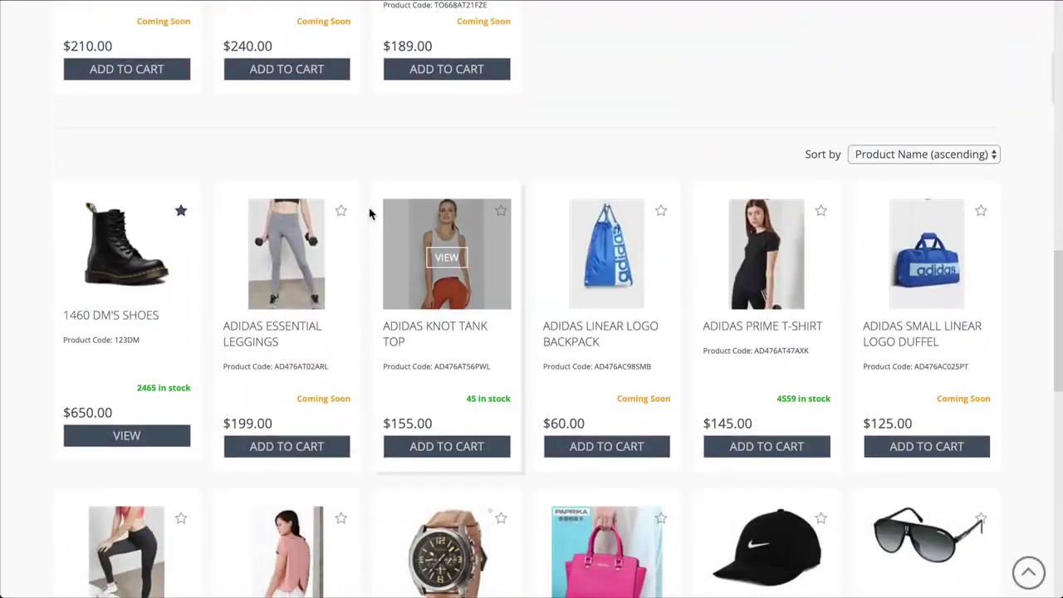
pyautogui.click(340, 212)
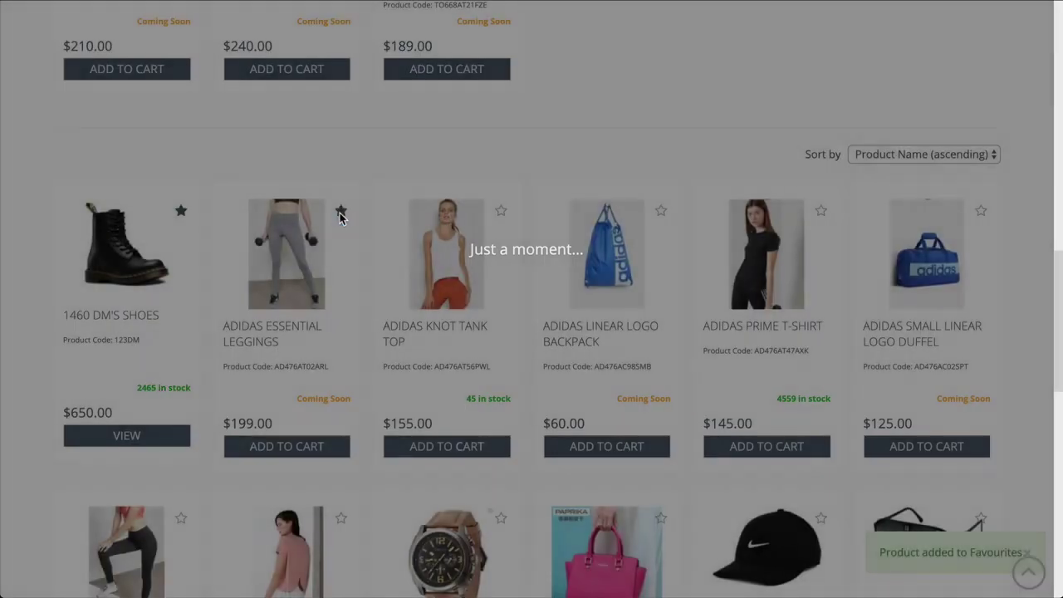
pyautogui.scroll(10, 404, 164)
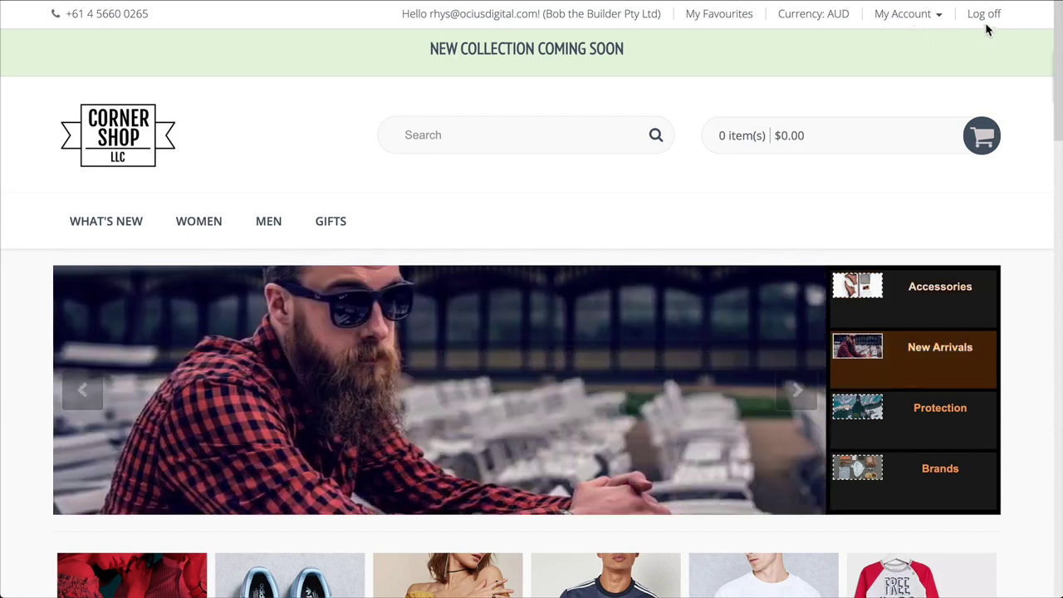
pyautogui.click(901, 21)
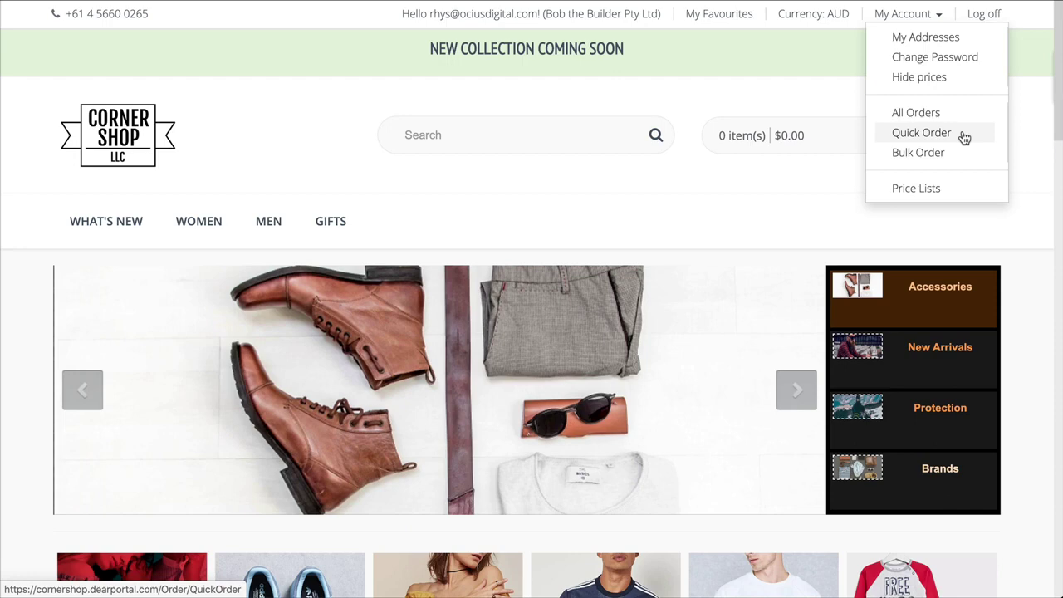
# Step: Look over the Quick Order page, then go to the Bulk Order page
pyautogui.click(964, 137)
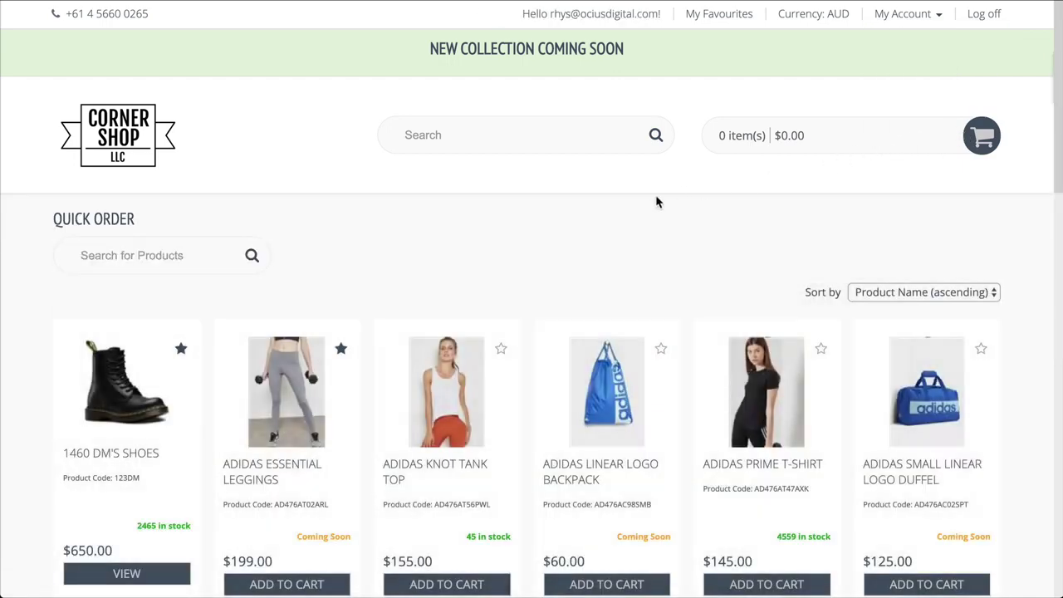
pyautogui.scroll(-8, 617, 210)
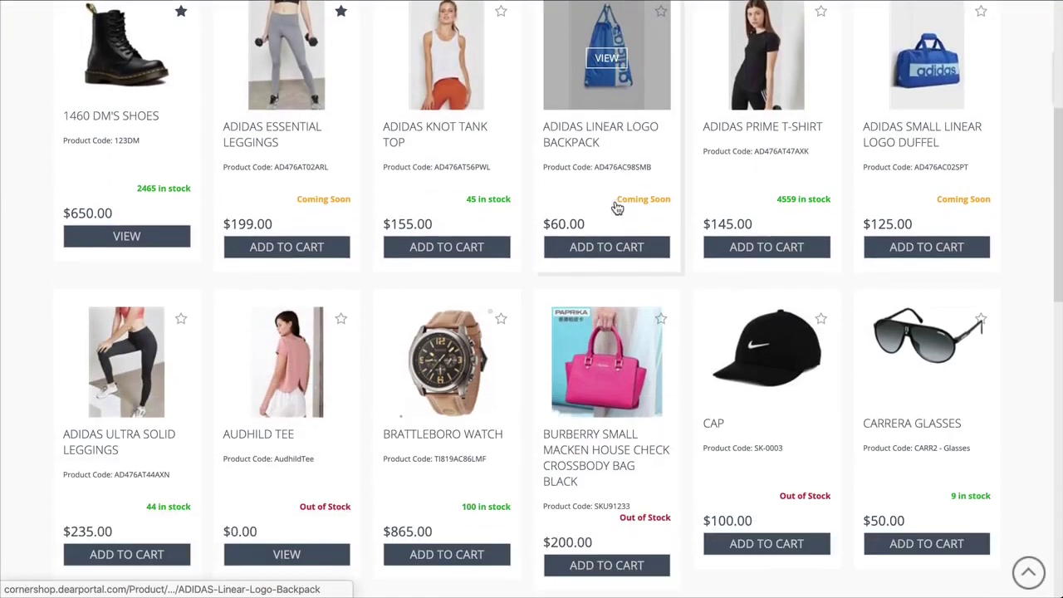
pyautogui.scroll(-10, 616, 206)
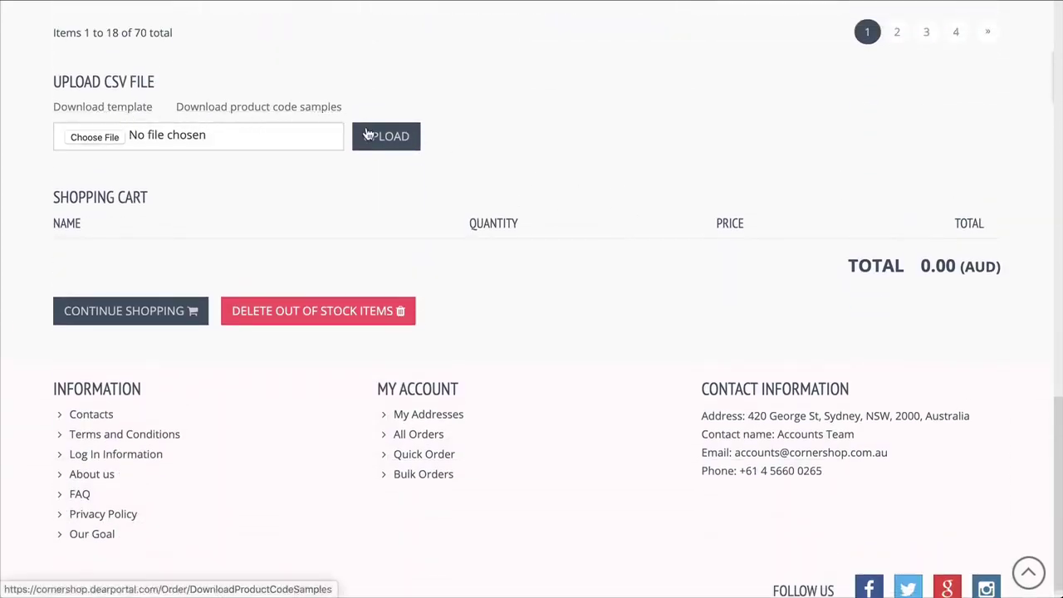
pyautogui.scroll(20, 655, 147)
pyautogui.click(909, 15)
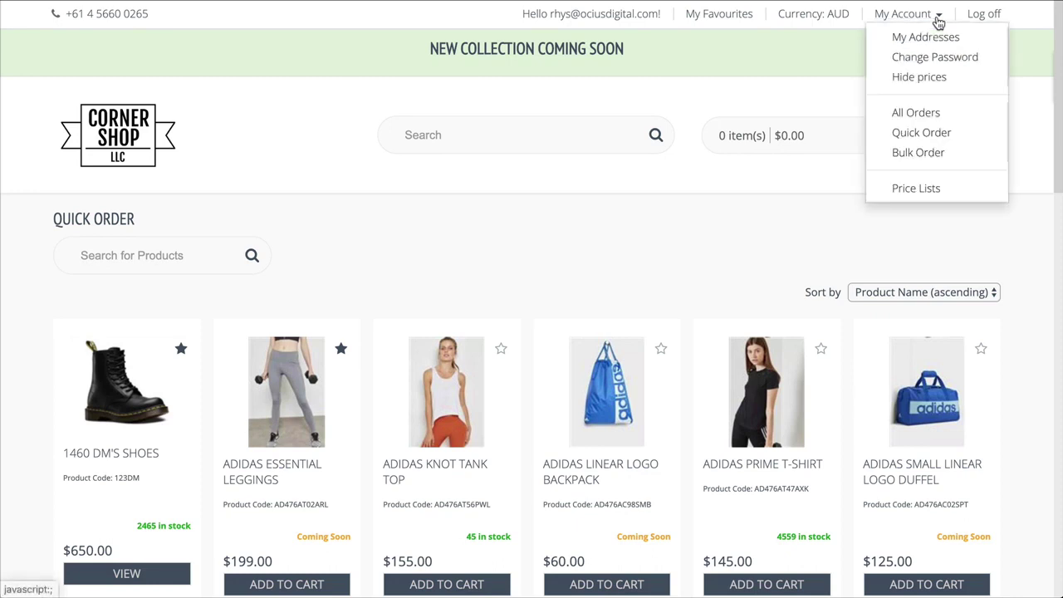
pyautogui.click(927, 155)
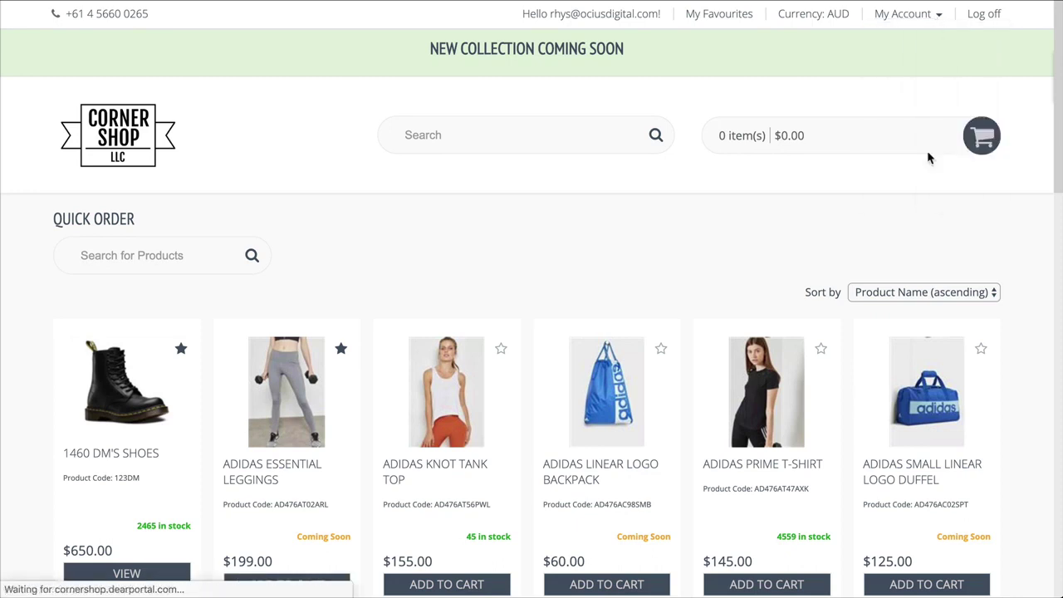
pyautogui.scroll(-3, 698, 219)
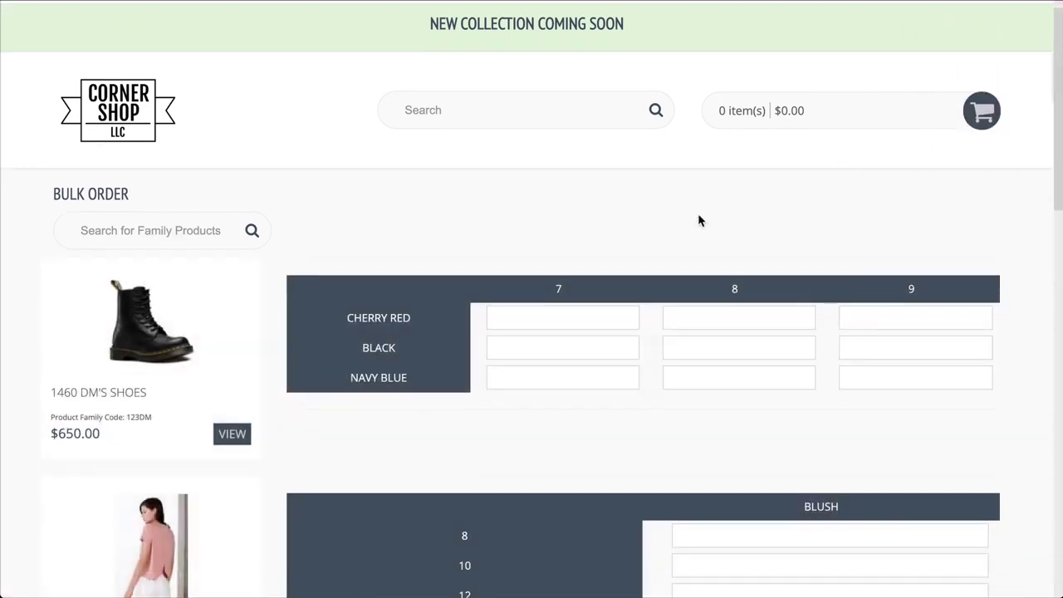
# Step: Enter 1460 DM's Shoes sizes 7–9: Cherry Red 10/20/35, Black 15/10/13, Navy Blue 7/20/15
pyautogui.click(596, 223)
pyautogui.write('10')
pyautogui.press('Tab')
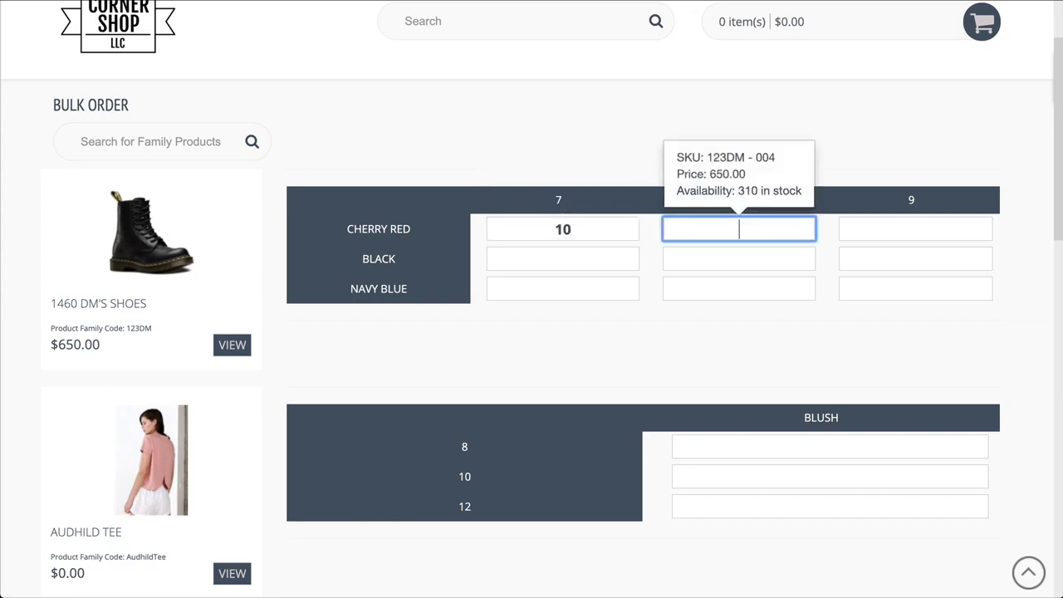
pyautogui.write('20')
pyautogui.press('Tab')
pyautogui.write('35')
pyautogui.press('Tab')
pyautogui.write('15')
pyautogui.press('Tab')
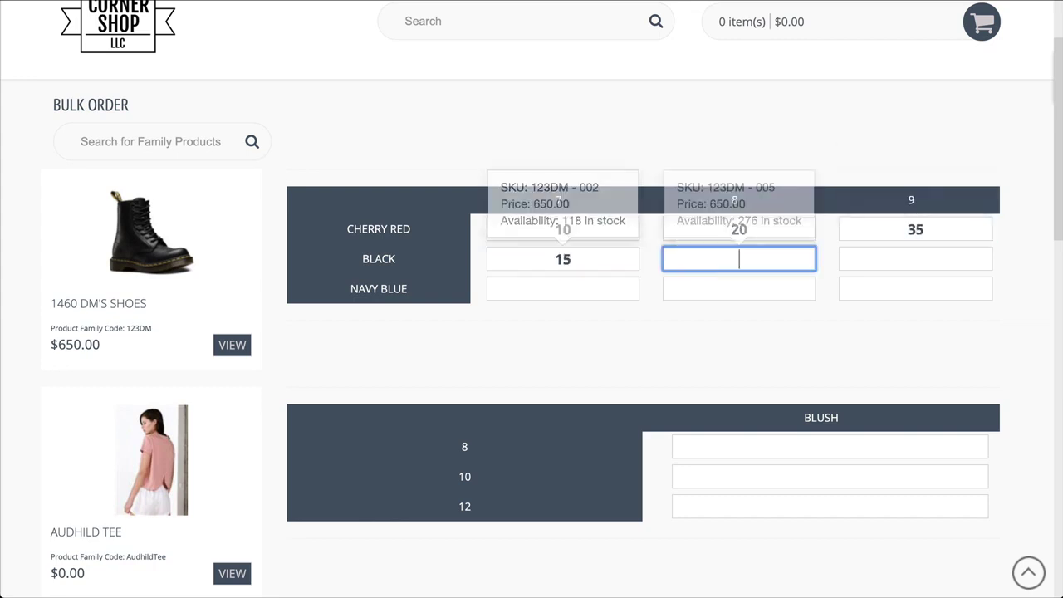
pyautogui.write('10')
pyautogui.press('Tab')
pyautogui.write('13')
pyautogui.press('Tab')
pyautogui.write('7')
pyautogui.press('Tab')
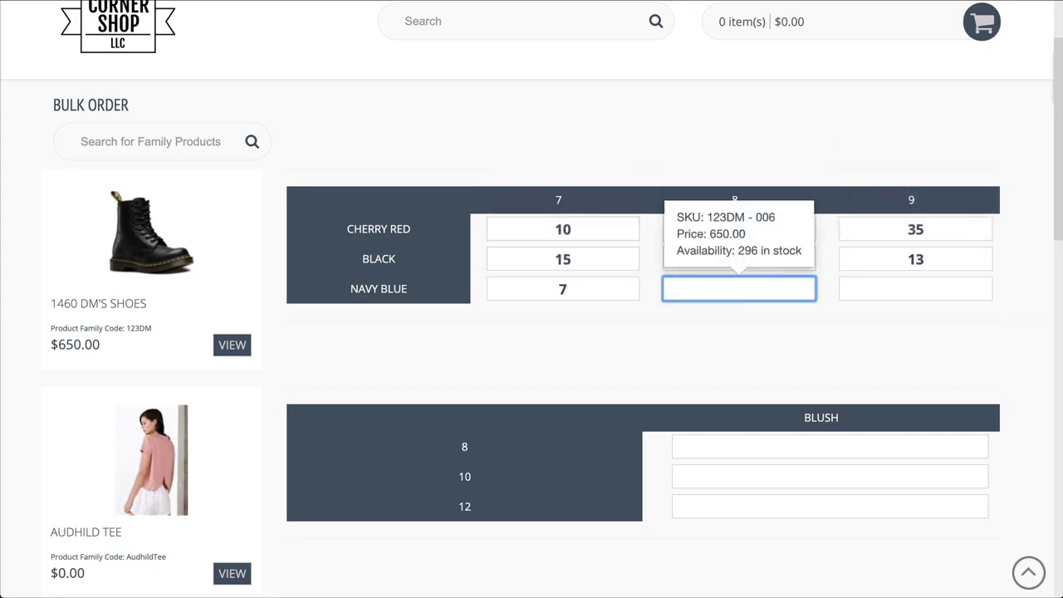
pyautogui.write('20')
pyautogui.press('Tab')
pyautogui.write('15')
pyautogui.scroll(3, 676, 115)
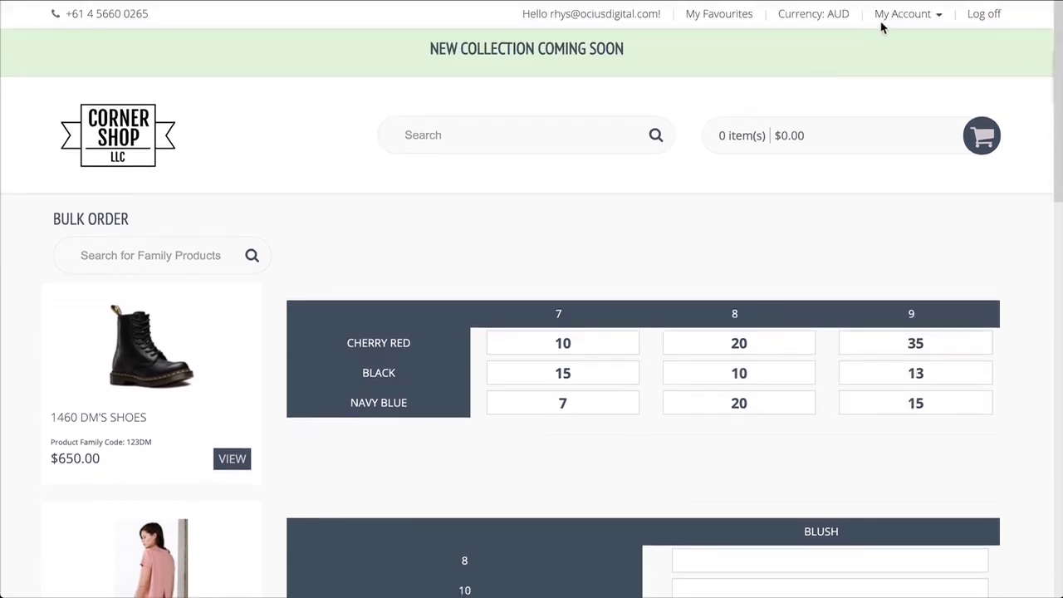
# Step: Open the portal's Price Lists page and view the School Range list
pyautogui.click(901, 17)
pyautogui.click(955, 188)
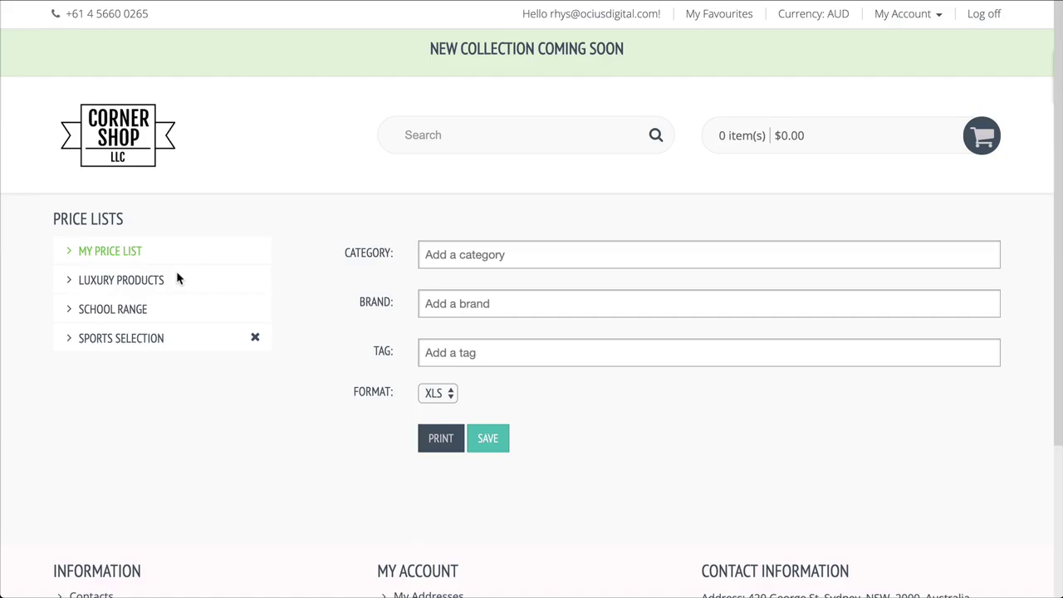
pyautogui.click(143, 313)
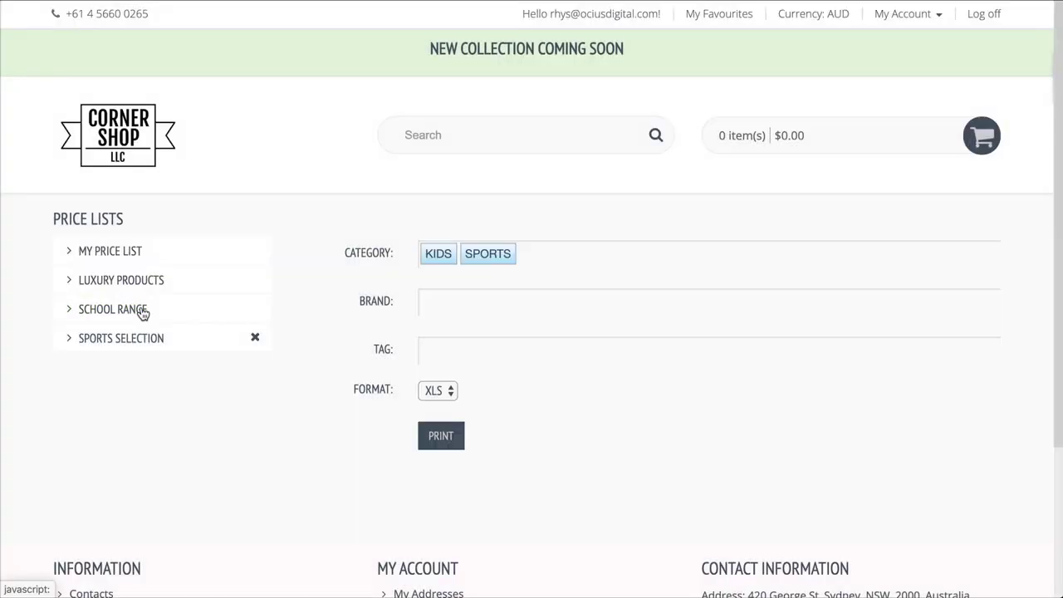
# Step: Limit My Price List to the SPORTS category with PDF as its format
pyautogui.click(92, 251)
pyautogui.click(506, 254)
pyautogui.write('sp')
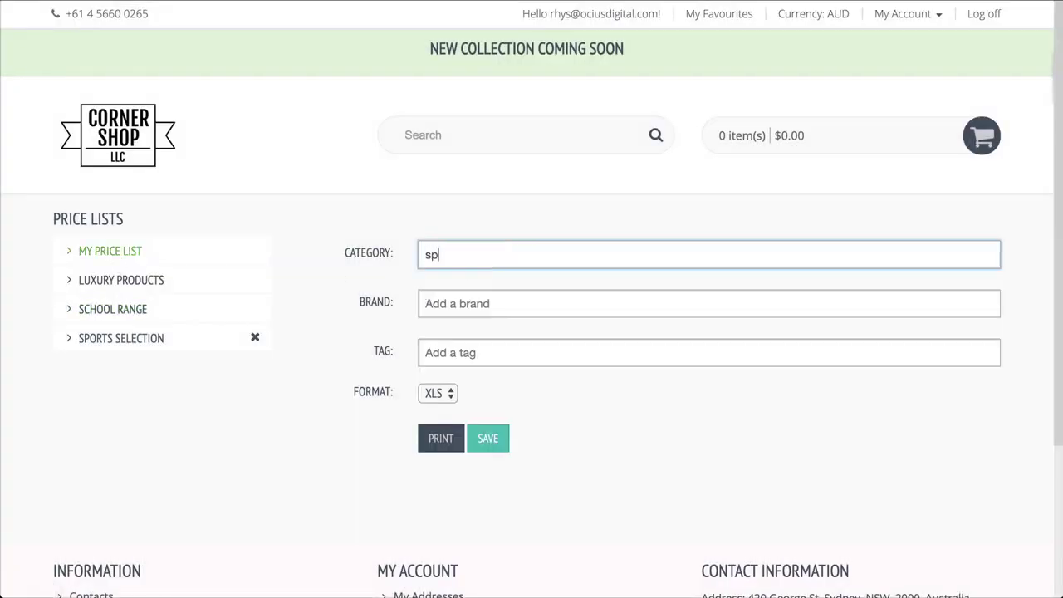
pyautogui.write('orts')
pyautogui.click(494, 285)
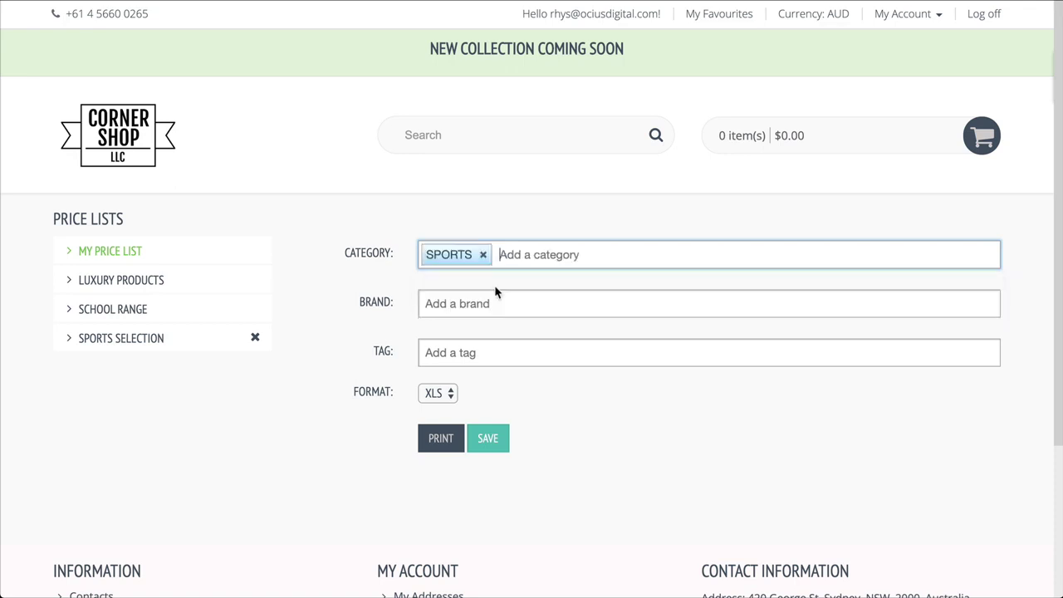
pyautogui.click(451, 396)
pyautogui.click(461, 409)
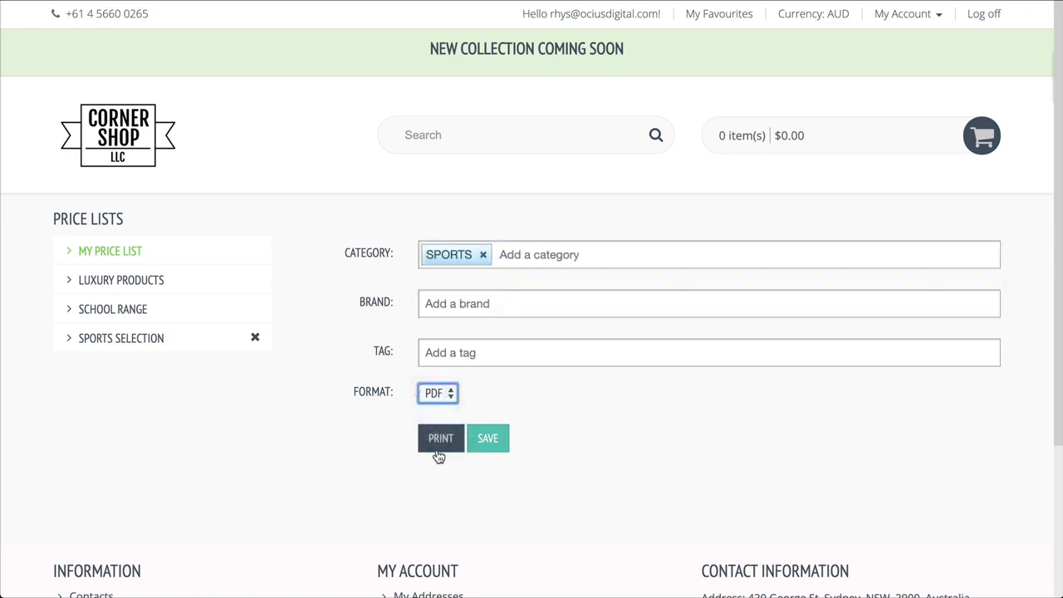
# Step: Browse the men's Accessories > Watches listing, then return to the Corner Shop home page
pyautogui.click(130, 161)
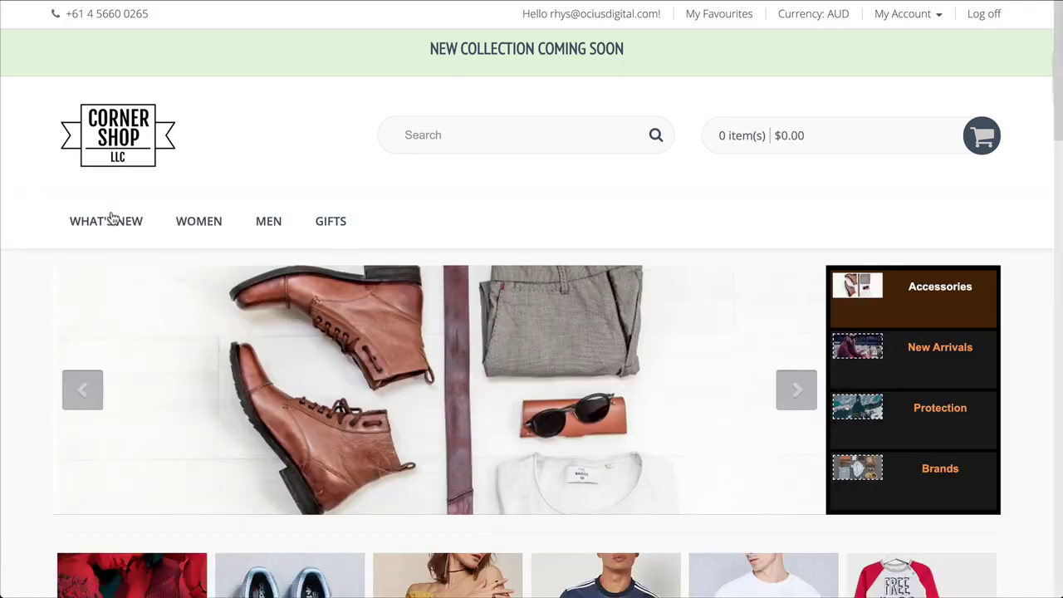
pyautogui.moveTo(262, 230)
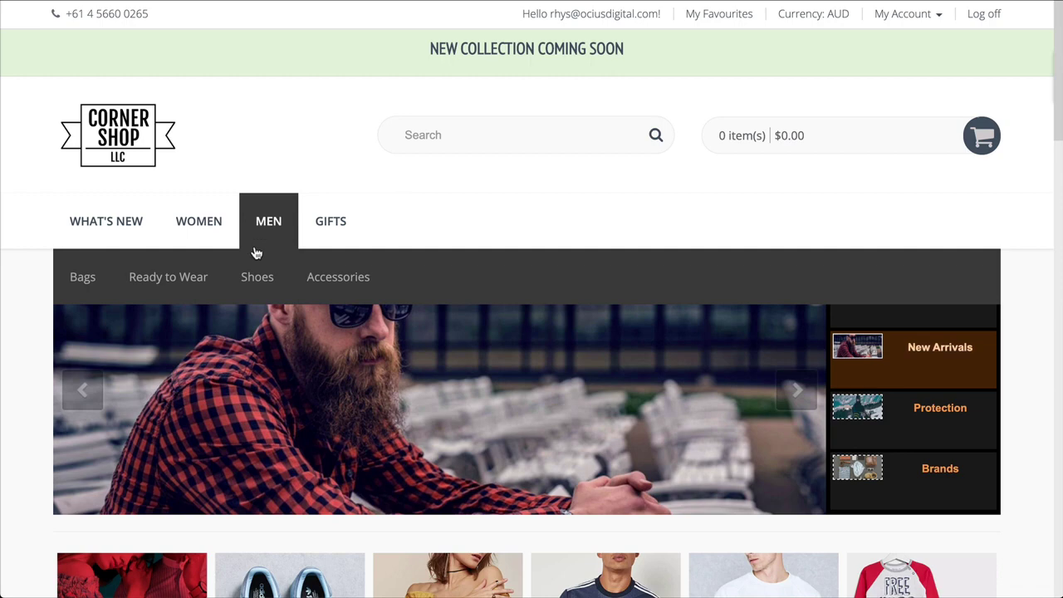
pyautogui.moveTo(331, 284)
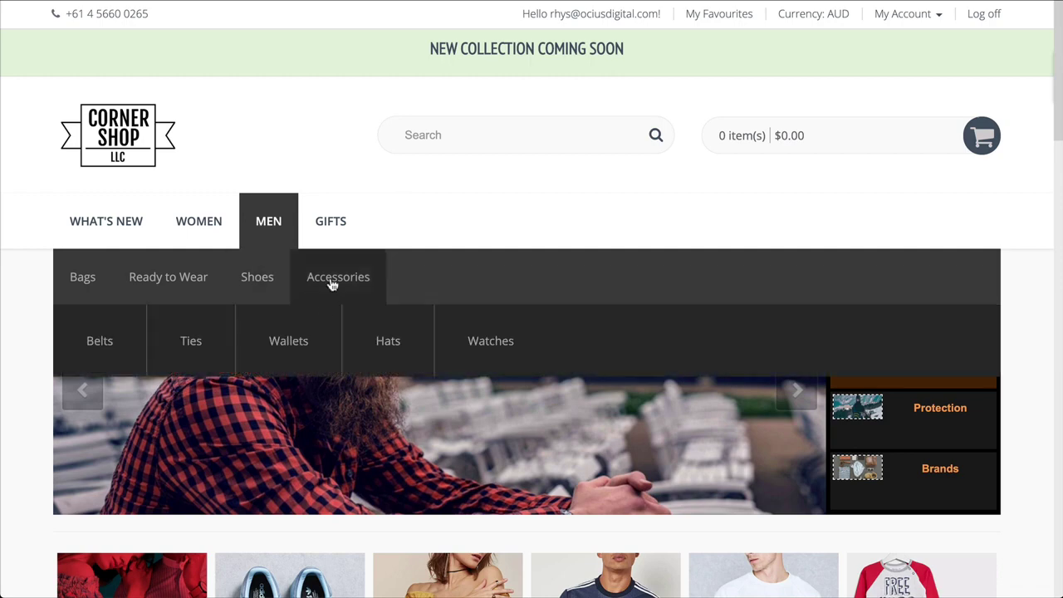
pyautogui.click(476, 341)
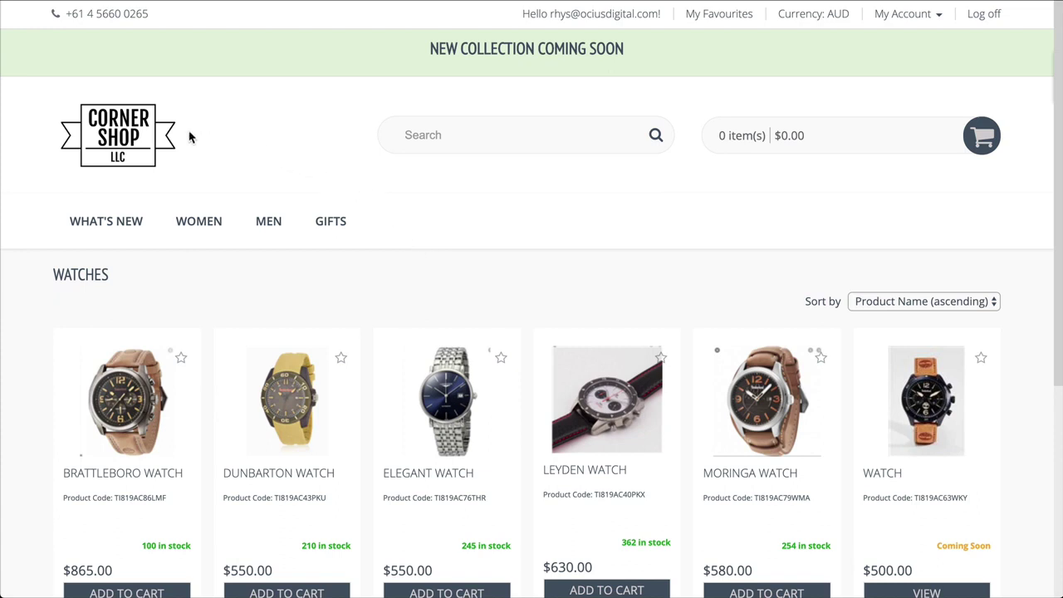
pyautogui.click(110, 128)
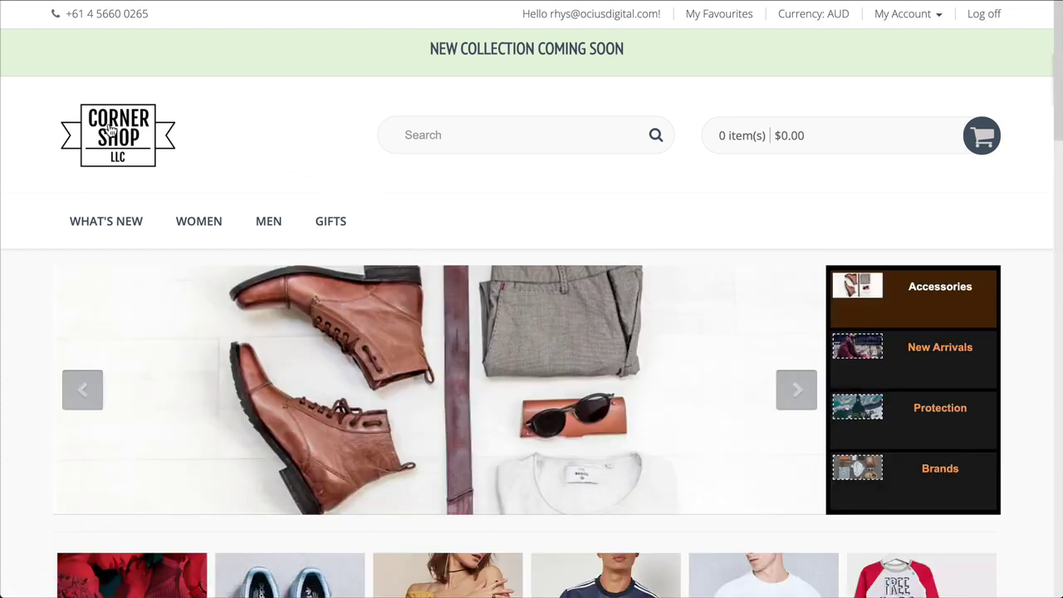
# Step: View the Protection and Brands banner slides on the home page
pyautogui.scroll(-2, 673, 344)
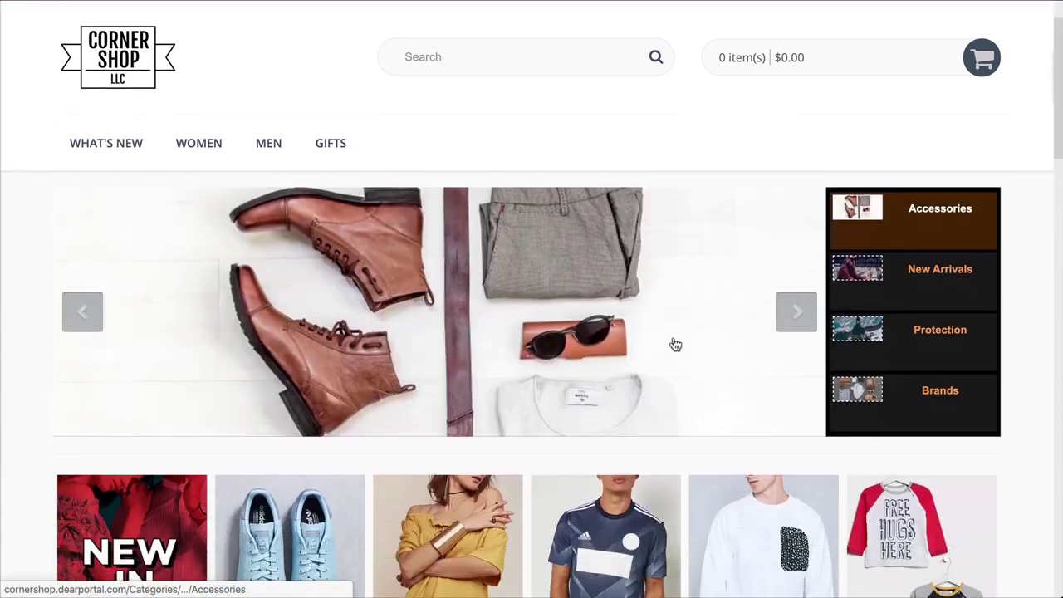
pyautogui.scroll(-1, 674, 344)
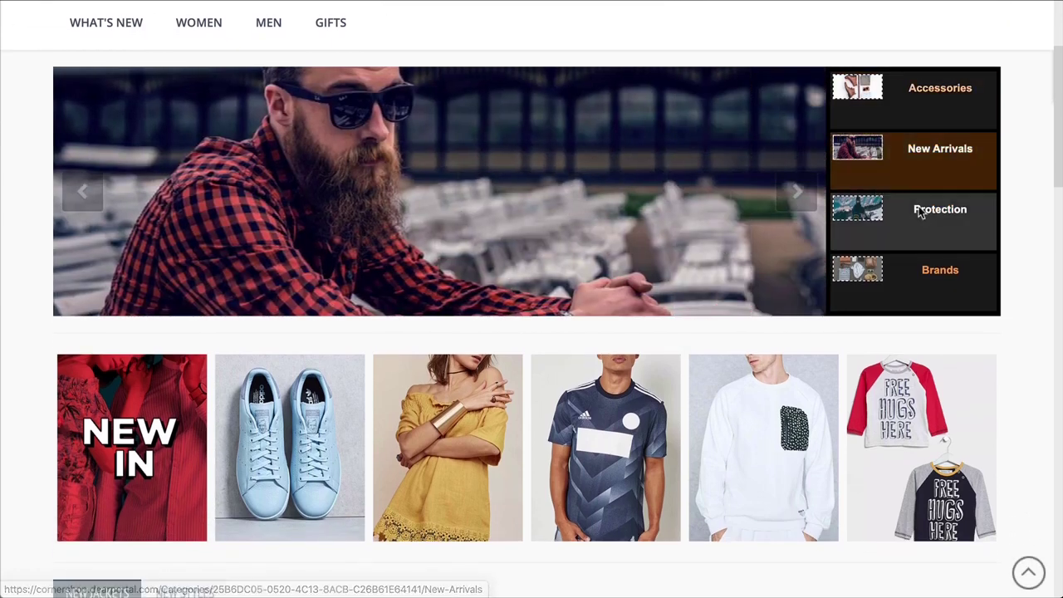
pyautogui.click(926, 209)
pyautogui.click(920, 268)
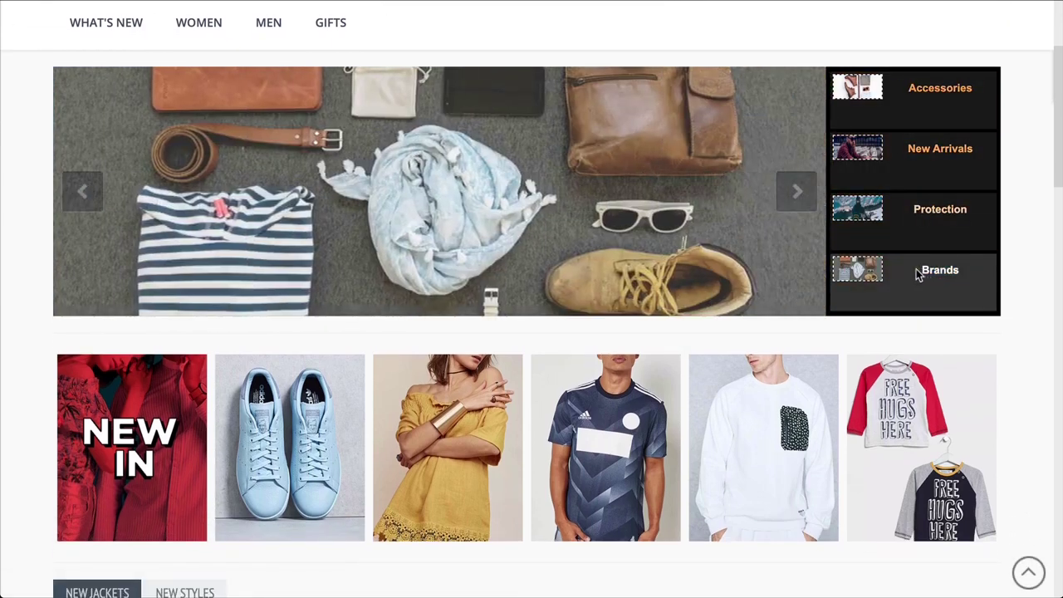
pyautogui.scroll(-1, 917, 274)
pyautogui.scroll(-3, 917, 274)
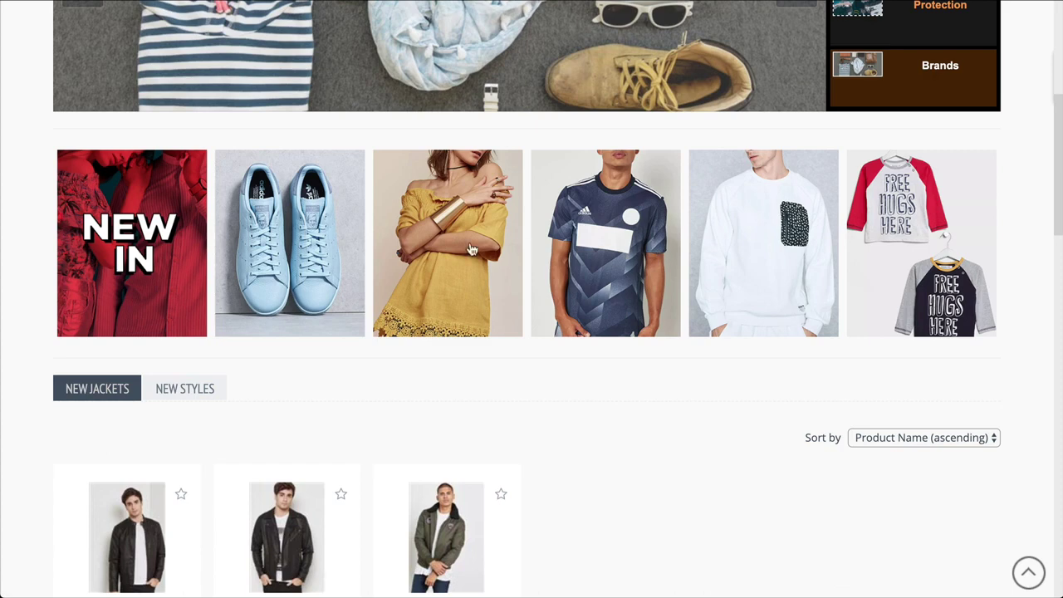
pyautogui.scroll(-3, 138, 239)
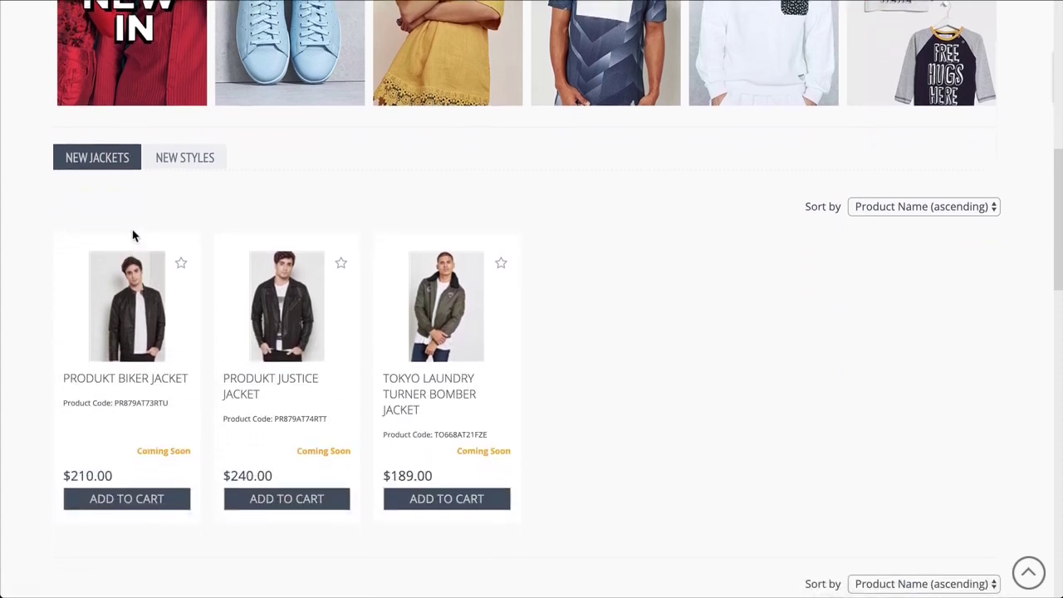
# Step: Switch between the New Styles and New Jackets products and scroll the product grid
pyautogui.click(166, 163)
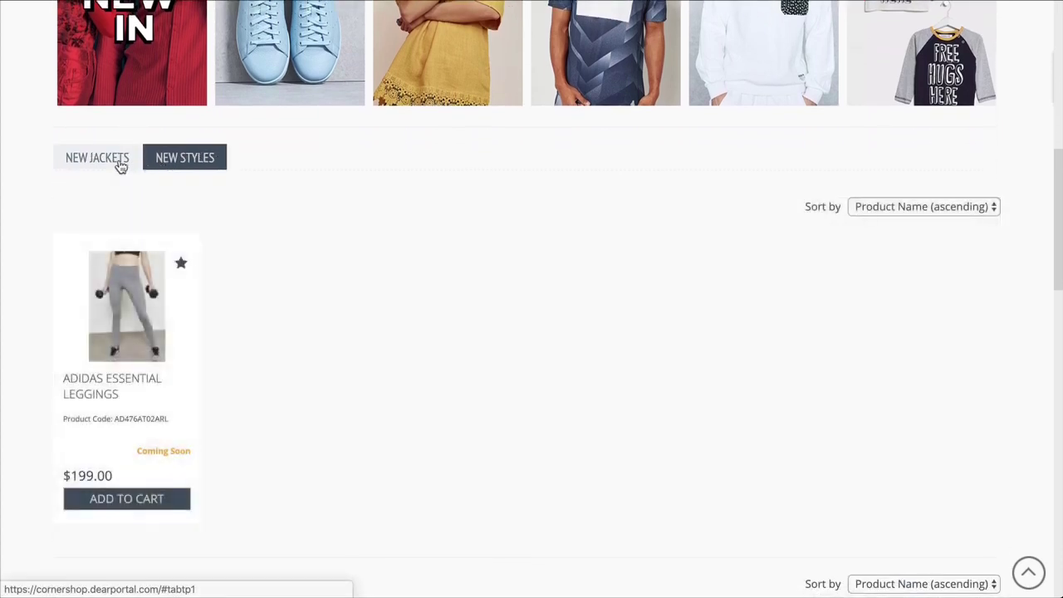
pyautogui.click(97, 163)
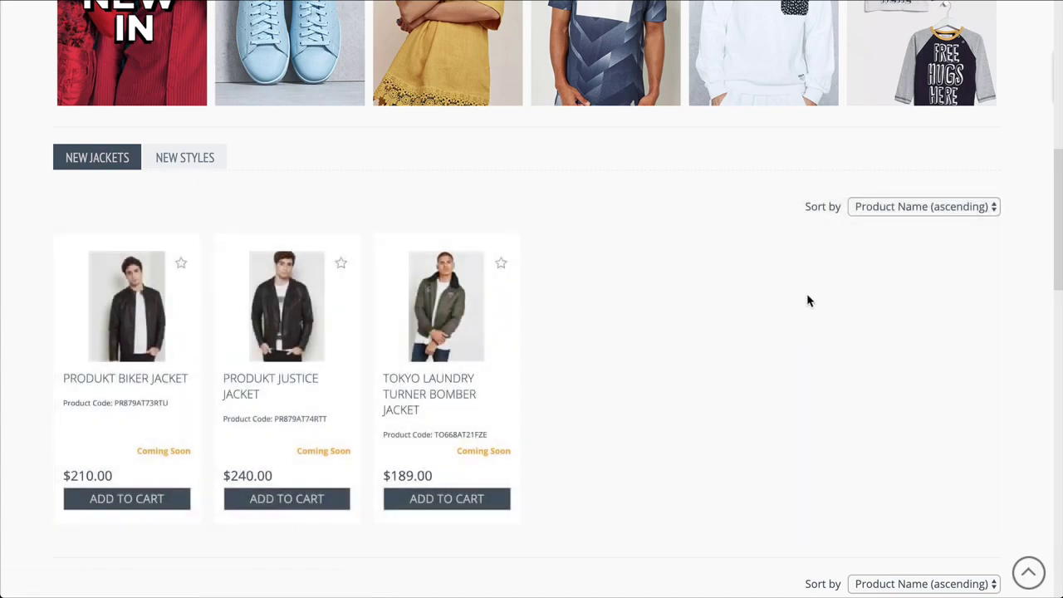
pyautogui.scroll(-13, 809, 301)
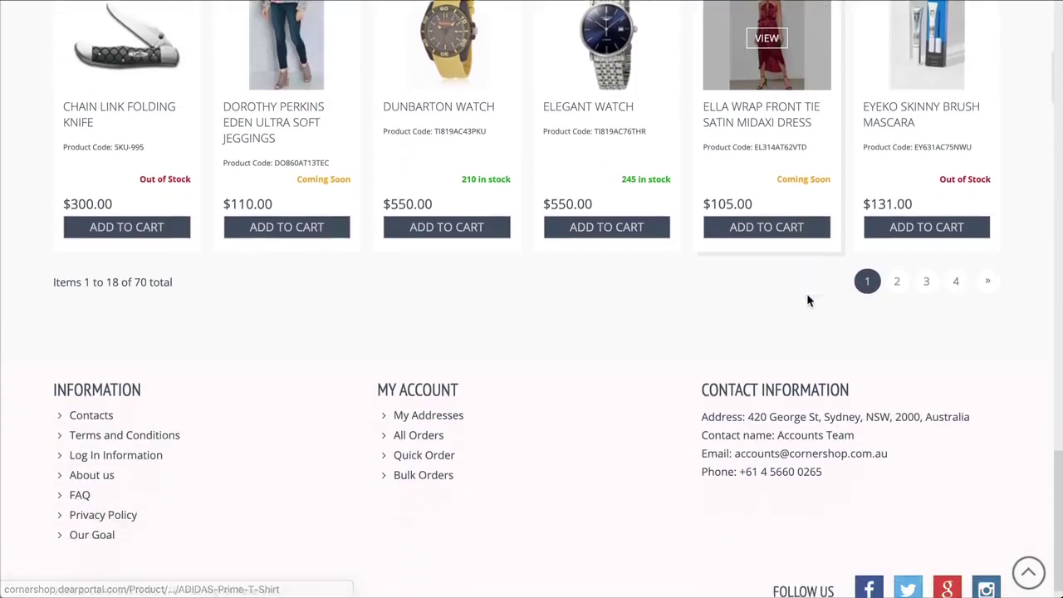
pyautogui.scroll(-1, 810, 301)
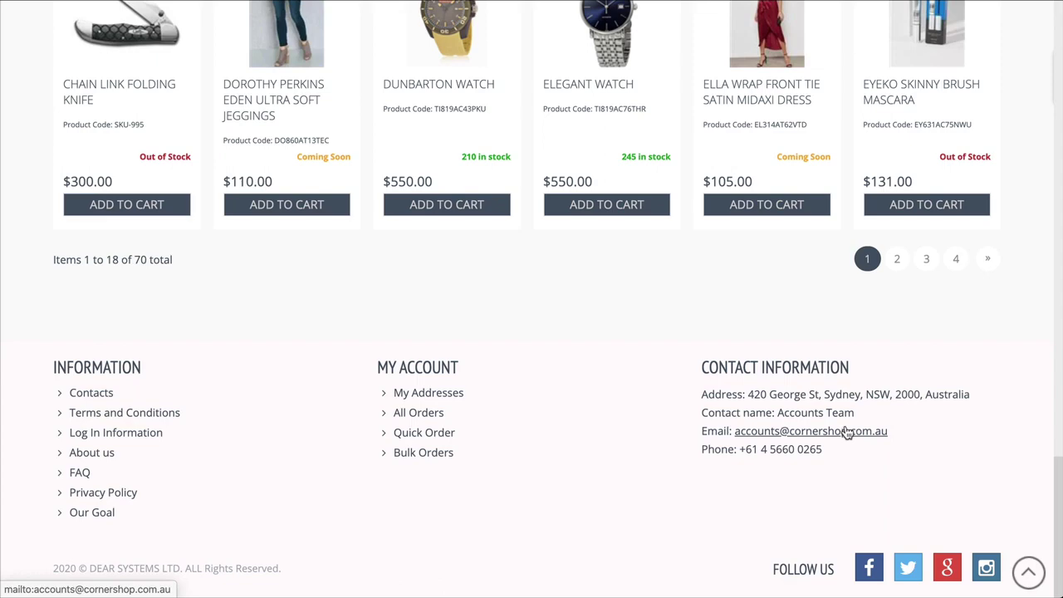
pyautogui.scroll(10, 846, 432)
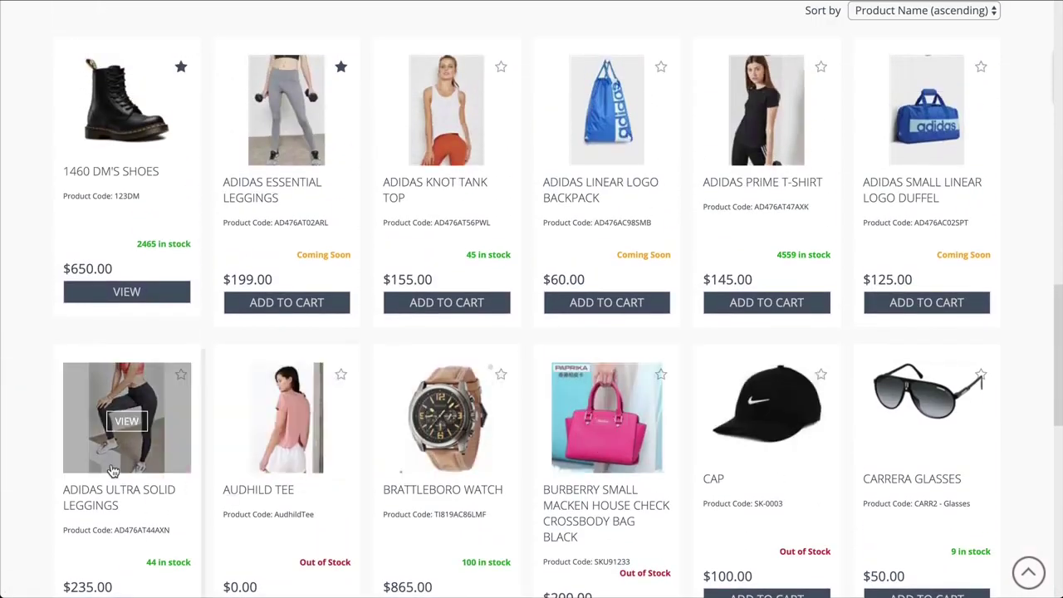
# Step: Open the Adidas Ultra Solid Leggings product page and review its details
pyautogui.click(120, 423)
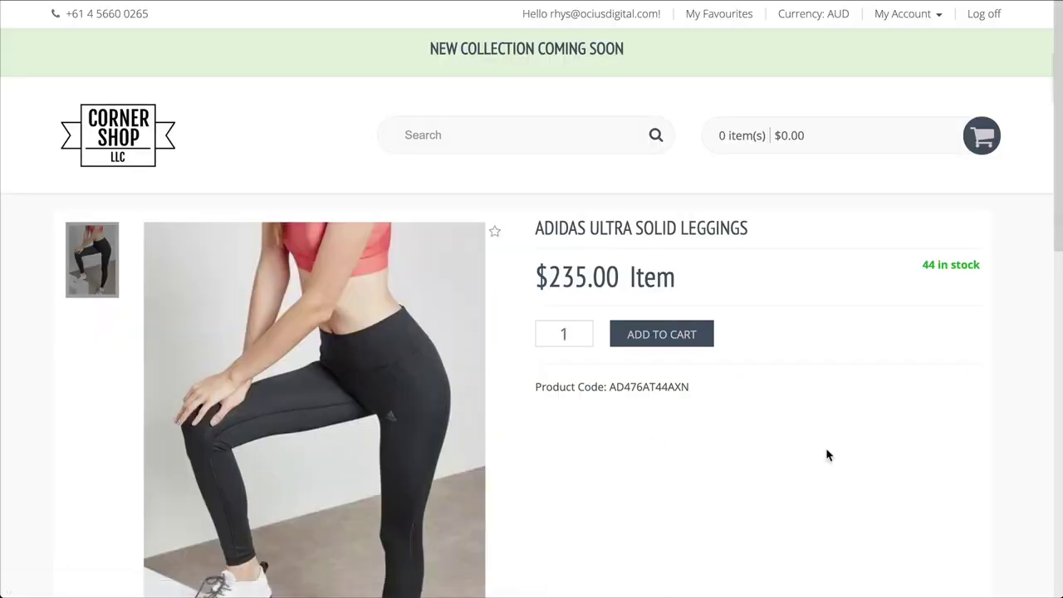
pyautogui.scroll(-5, 827, 455)
pyautogui.scroll(-4, 827, 455)
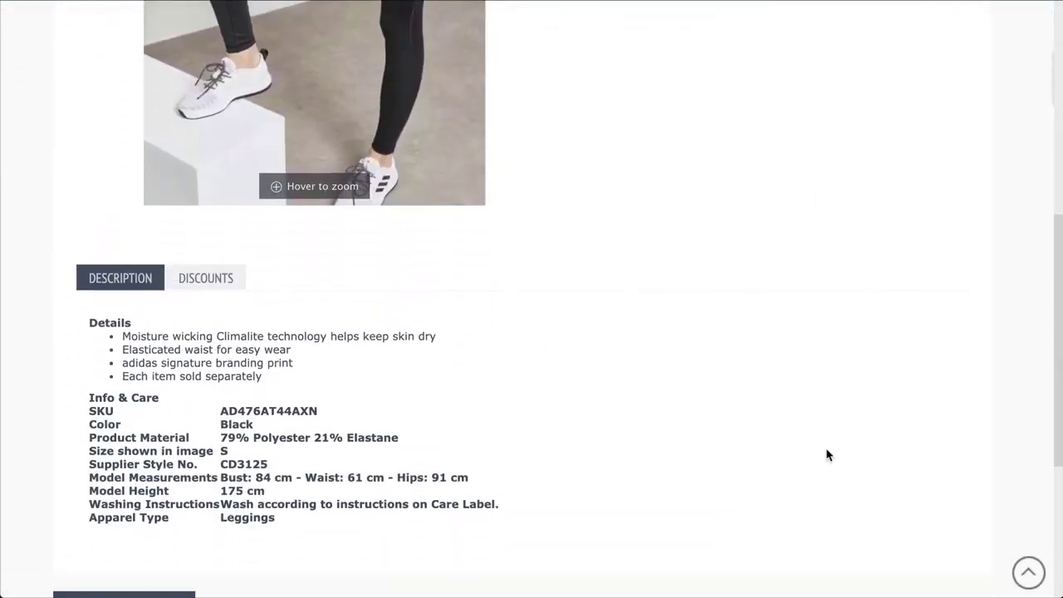
pyautogui.scroll(2, 827, 455)
pyautogui.scroll(4, 827, 455)
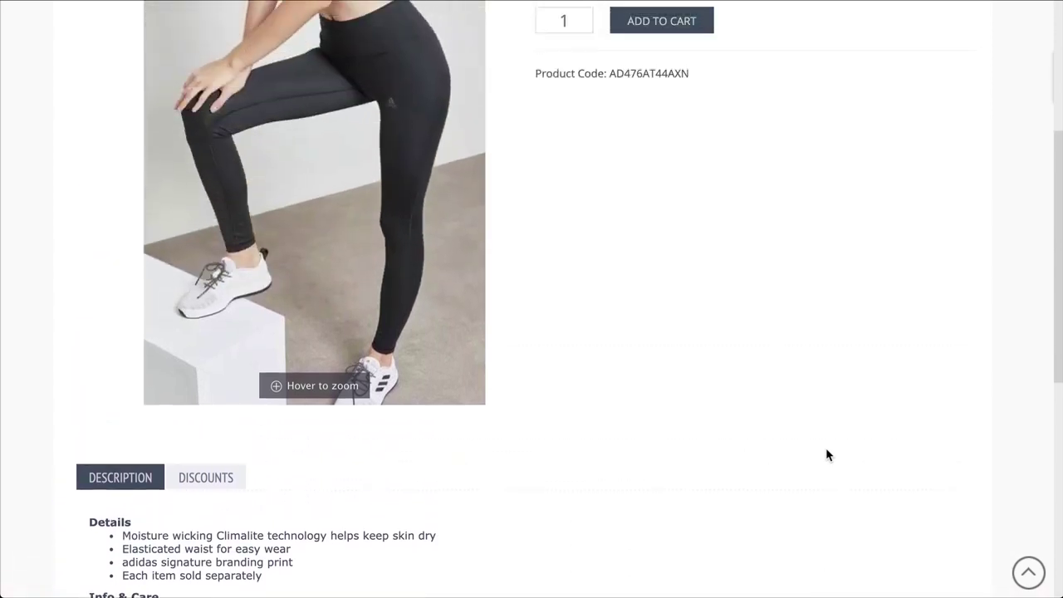
pyautogui.moveTo(412, 383)
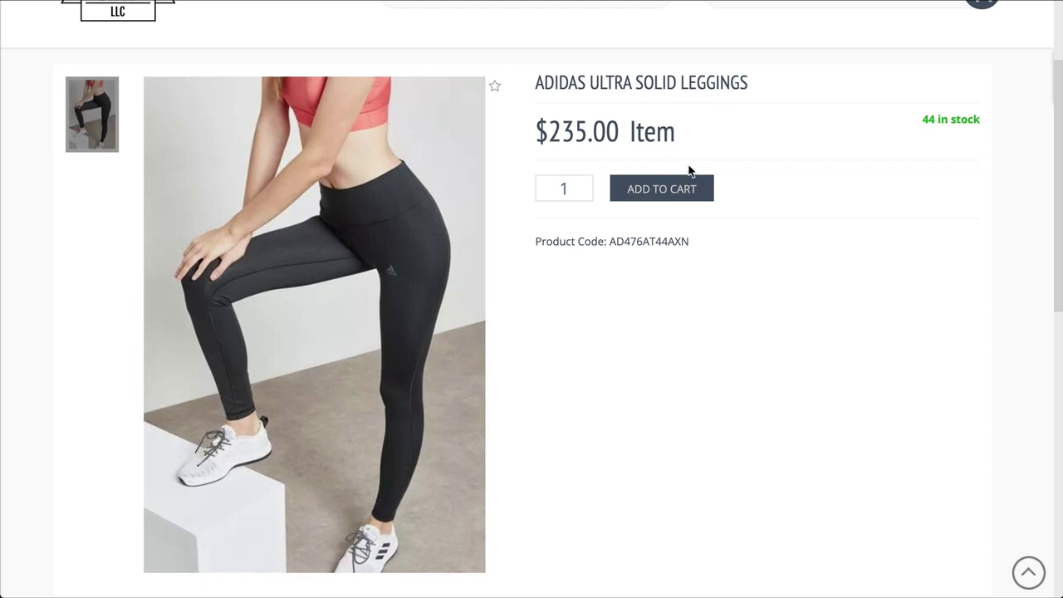
# Step: Add 2 pairs of the leggings to the cart for a $470.00 total
pyautogui.doubleClick(556, 187)
pyautogui.write('2')
pyautogui.click(631, 191)
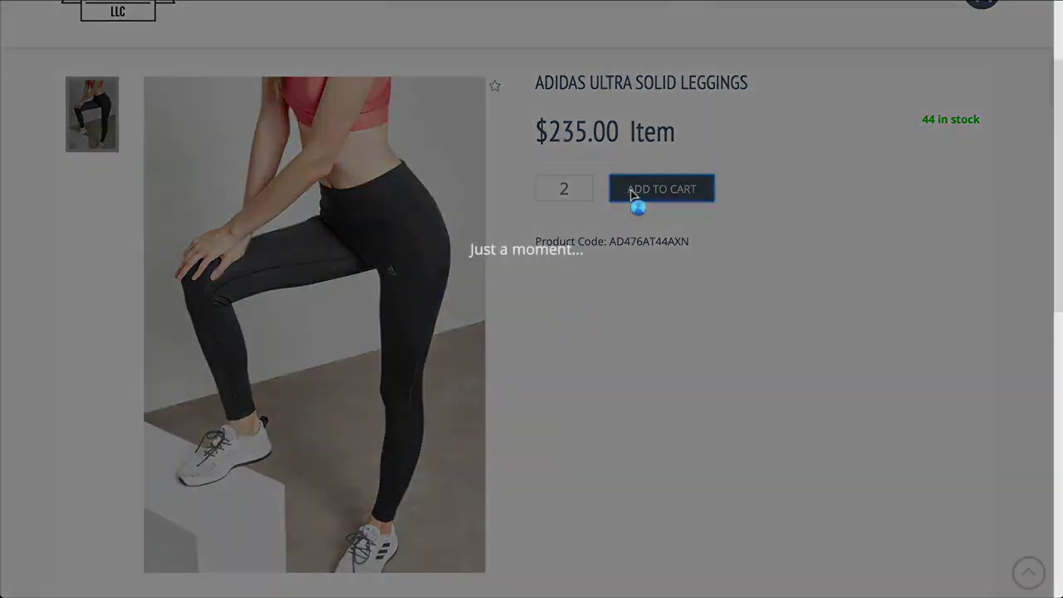
pyautogui.scroll(3, 787, 225)
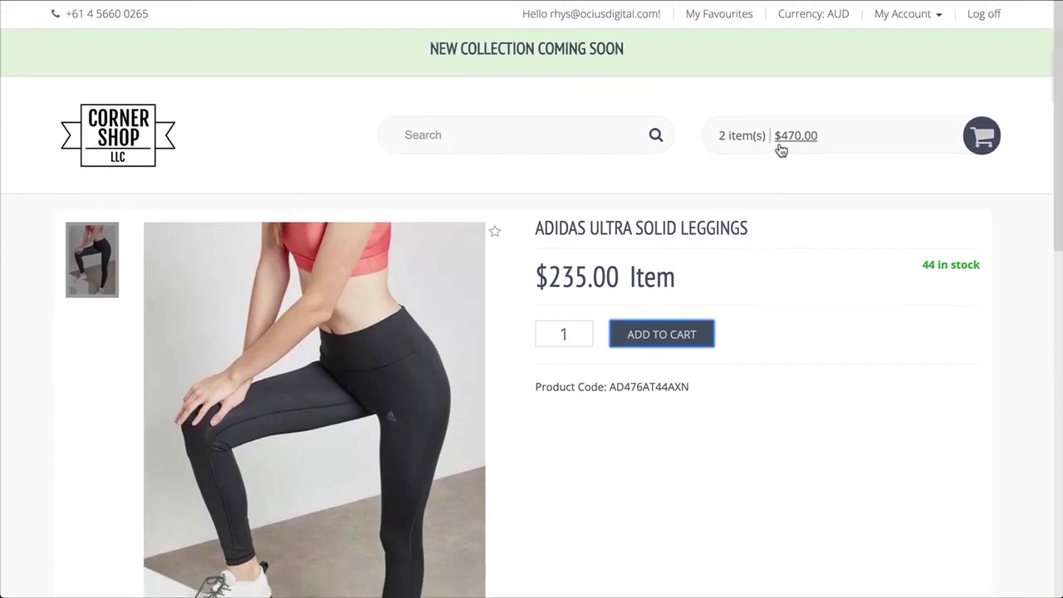
# Step: Give the leggings cart line the comment 'Love this style' and proceed to checkout
pyautogui.click(968, 141)
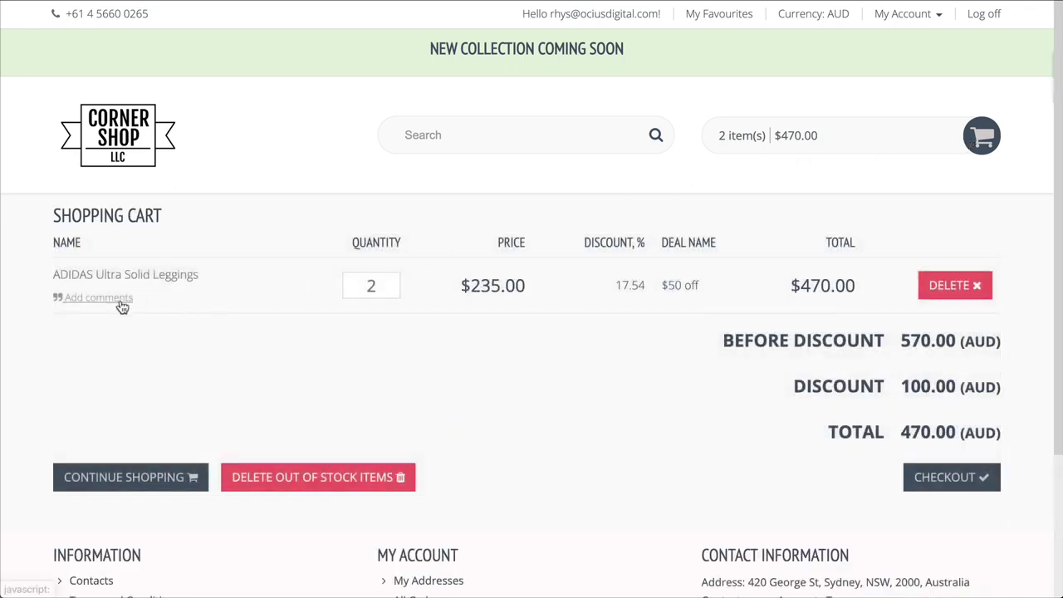
pyautogui.click(120, 298)
pyautogui.write('Love this style')
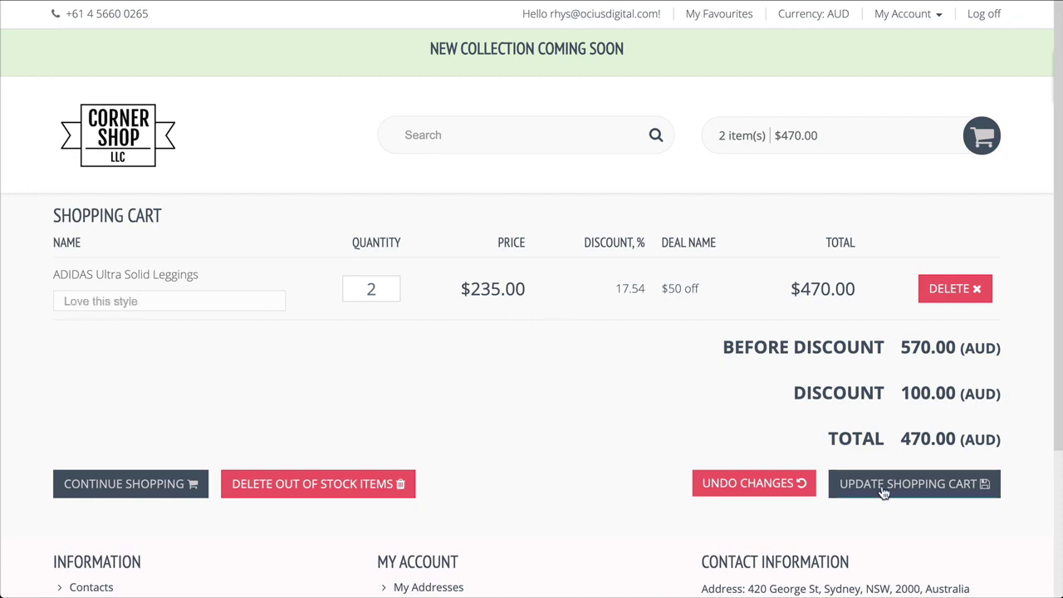
pyautogui.click(883, 486)
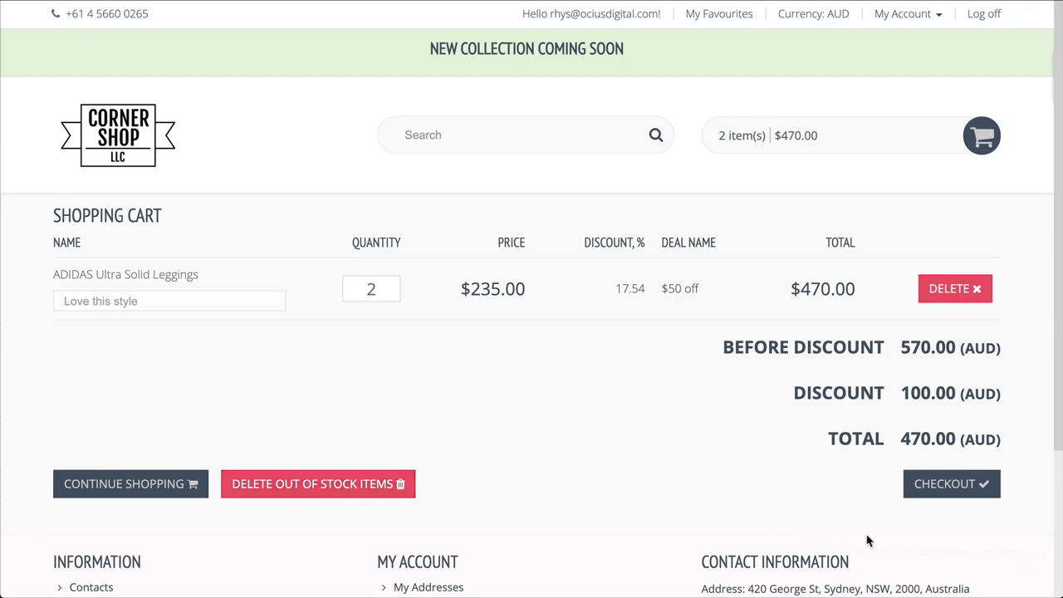
pyautogui.click(939, 498)
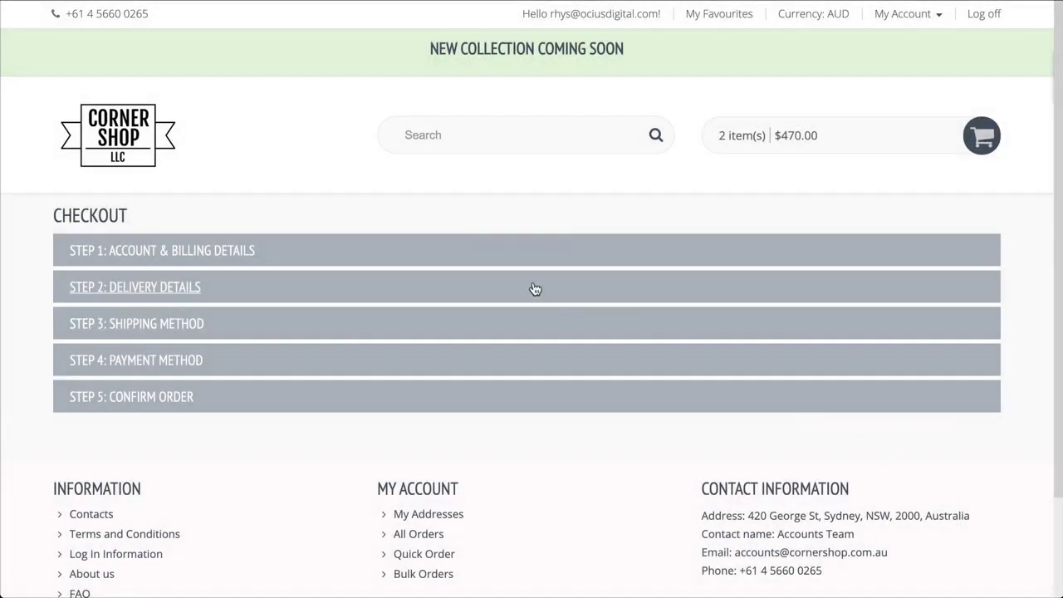
# Step: Expand the delivery details, shipping method, payment method and order confirmation checkout steps
pyautogui.click(535, 289)
pyautogui.scroll(-5, 535, 289)
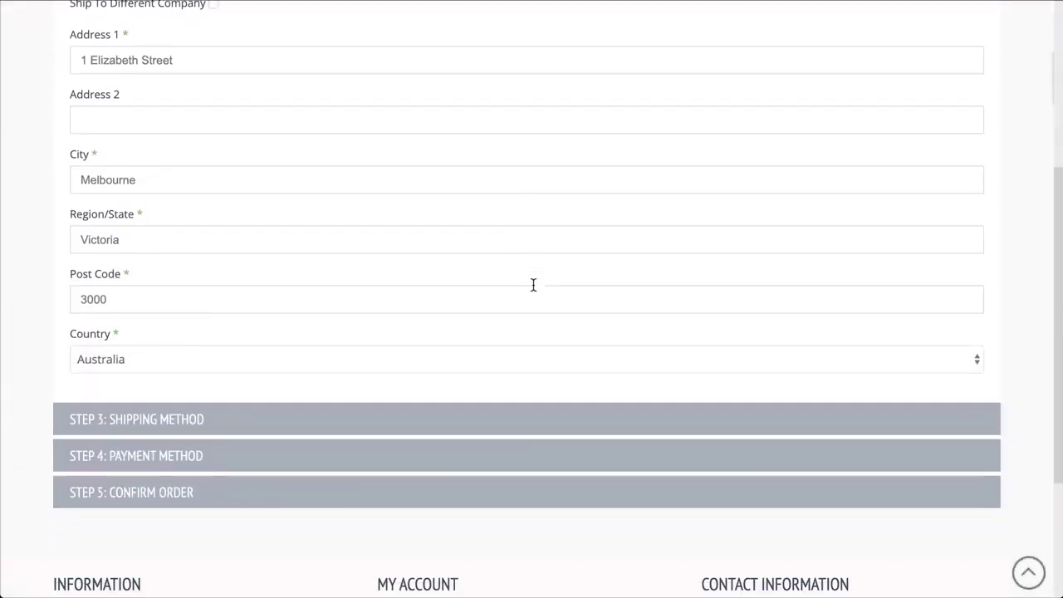
pyautogui.click(524, 370)
pyautogui.scroll(-3, 522, 370)
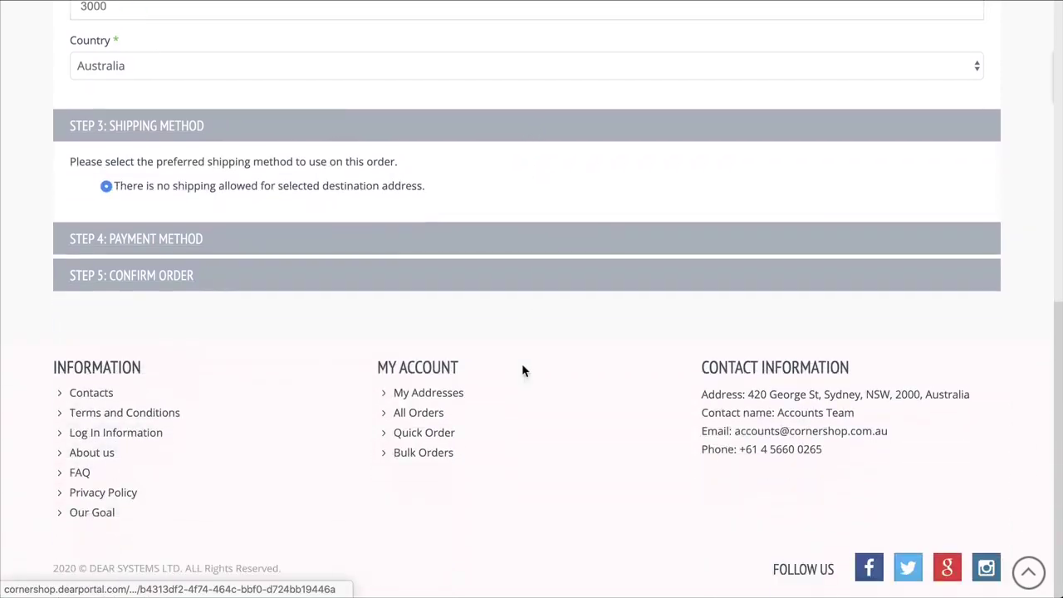
pyautogui.click(510, 253)
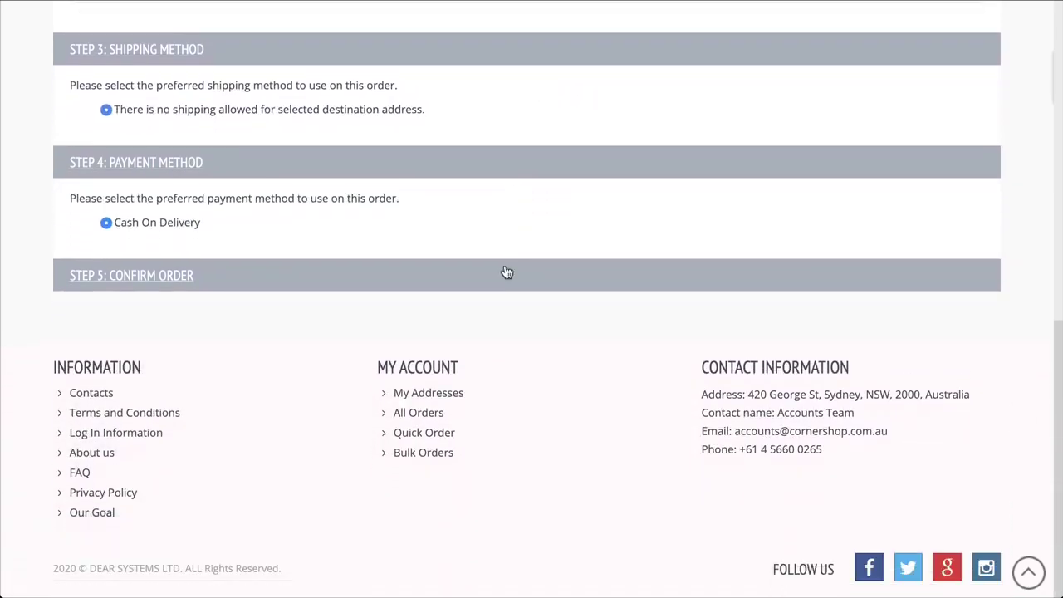
pyautogui.click(507, 277)
pyautogui.scroll(-3, 505, 274)
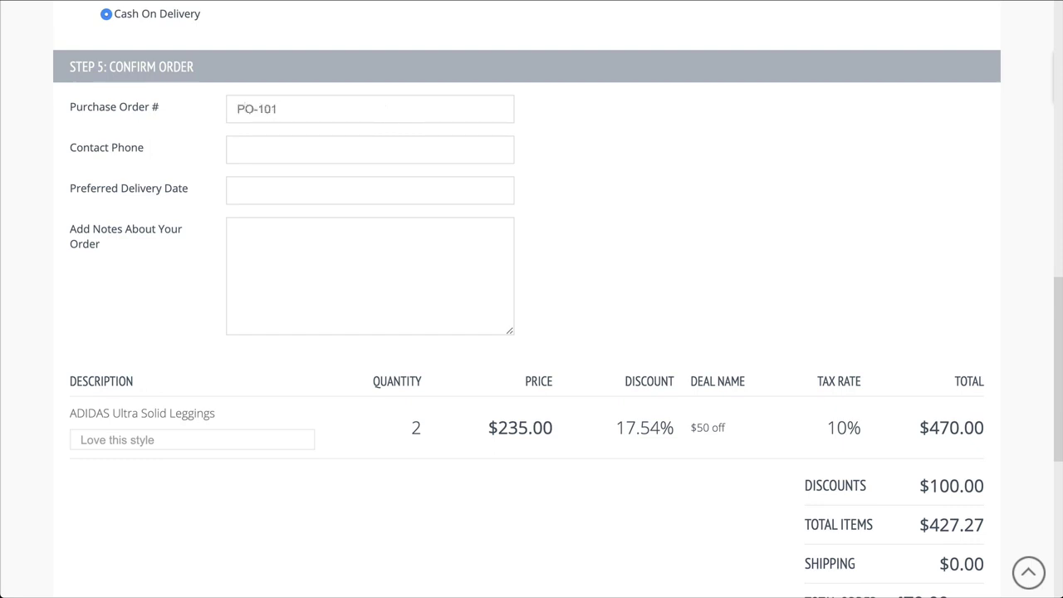
pyautogui.scroll(-3, 801, 206)
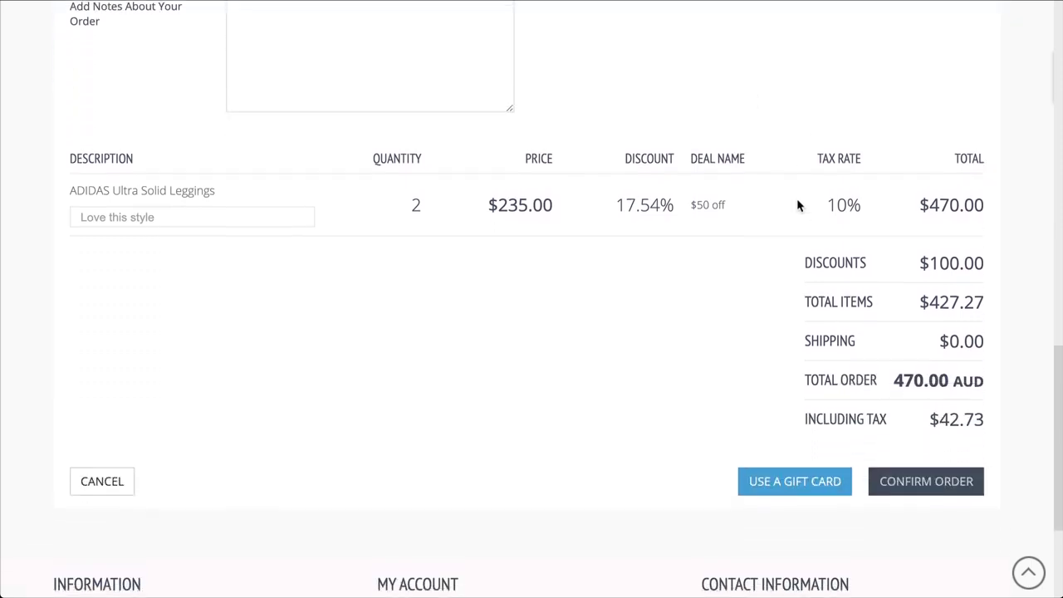
# Step: Confirm the order and view the details of SO-01187
pyautogui.click(914, 459)
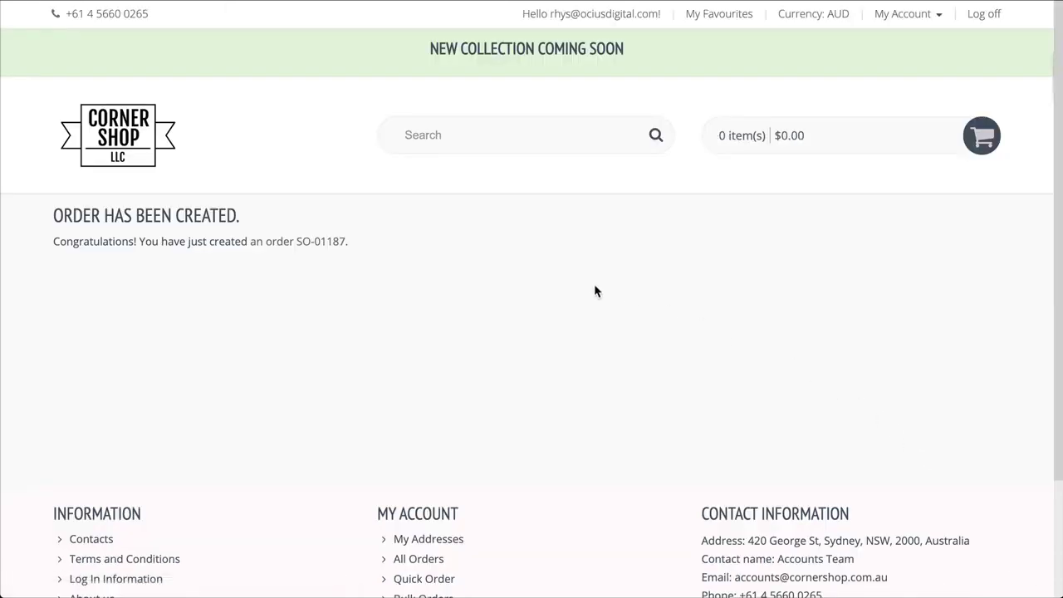
pyautogui.click(316, 252)
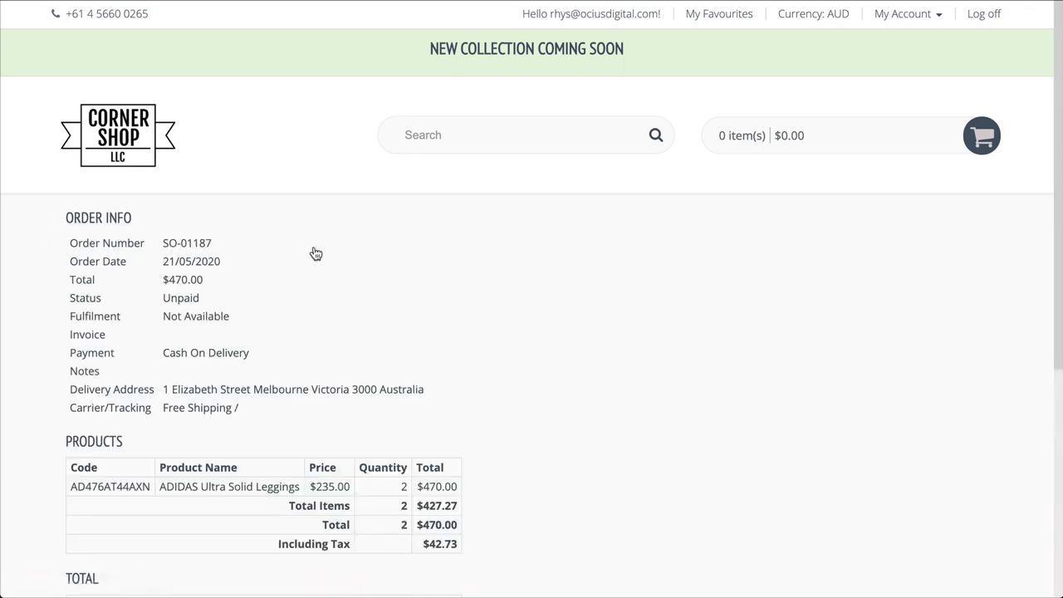
pyautogui.scroll(-2, 798, 368)
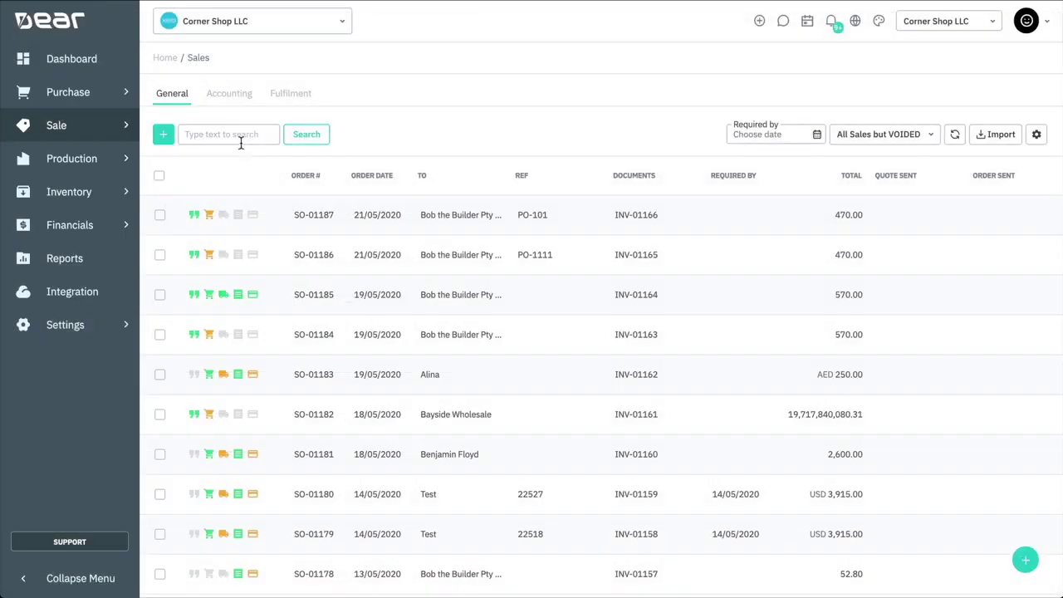
# Step: Open sale SO-01187, approve its quote and authorise the order
pyautogui.click(584, 222)
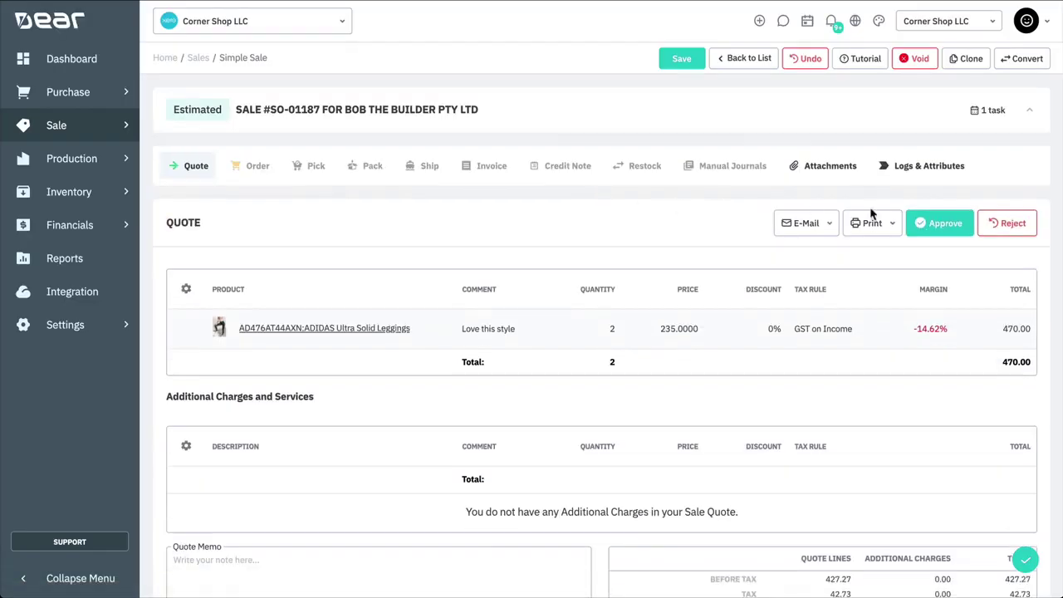
pyautogui.click(939, 222)
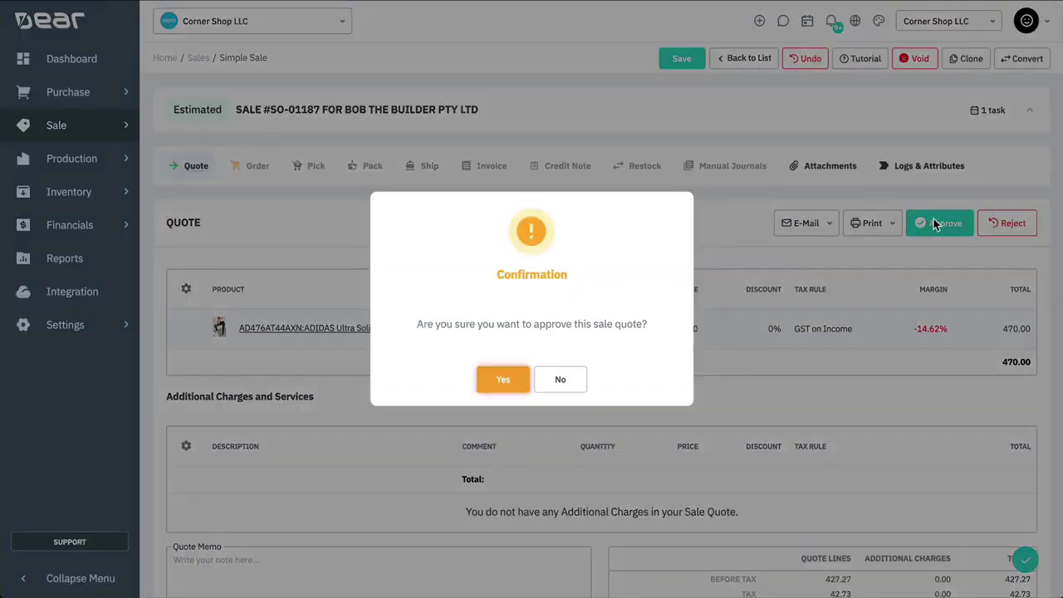
pyautogui.click(503, 379)
pyautogui.click(257, 166)
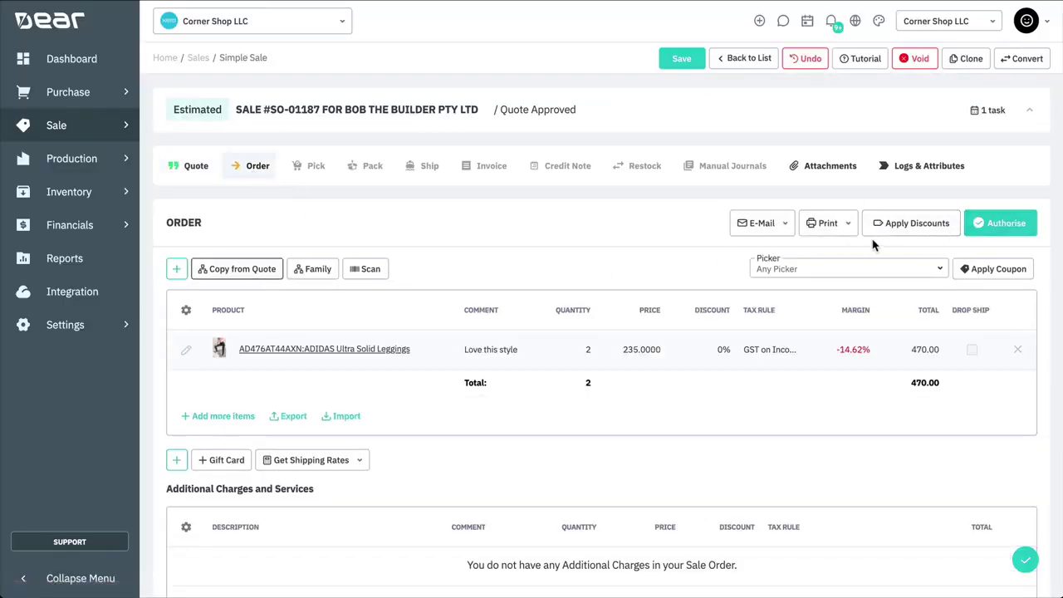
pyautogui.click(1000, 223)
# Step: Authorise the pick, the pack copied from the pick, and the auto-filled shipment
pyautogui.click(317, 169)
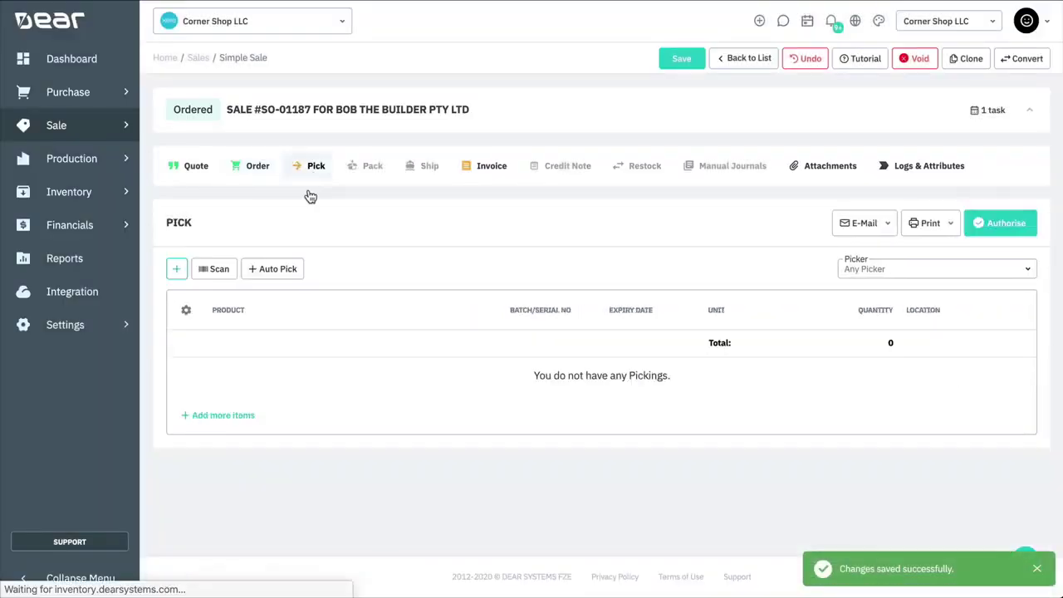
pyautogui.click(1002, 222)
pyautogui.click(373, 169)
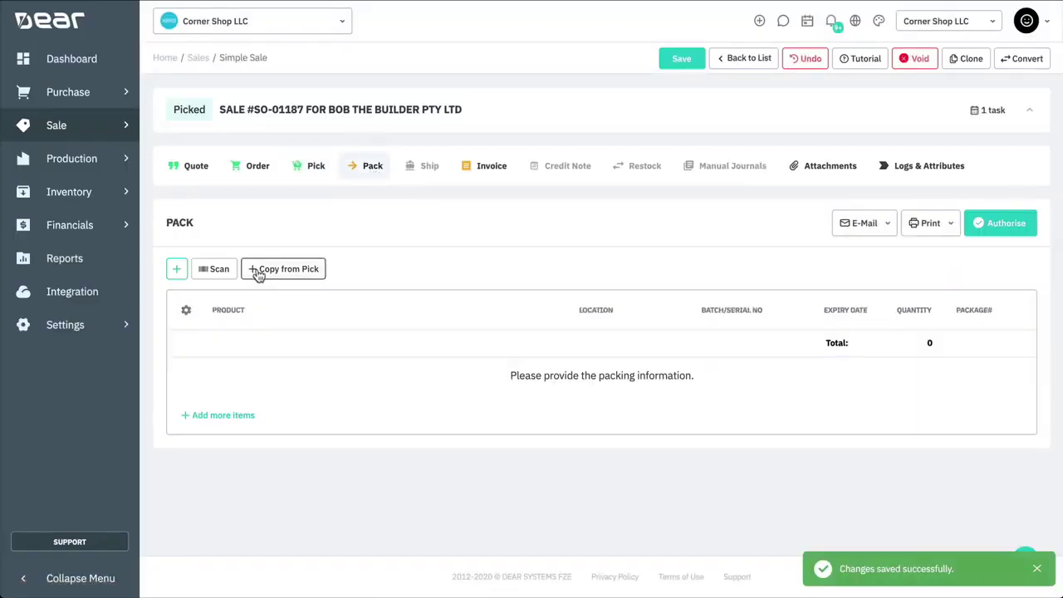
pyautogui.click(254, 270)
pyautogui.click(999, 223)
pyautogui.click(429, 169)
pyautogui.click(225, 271)
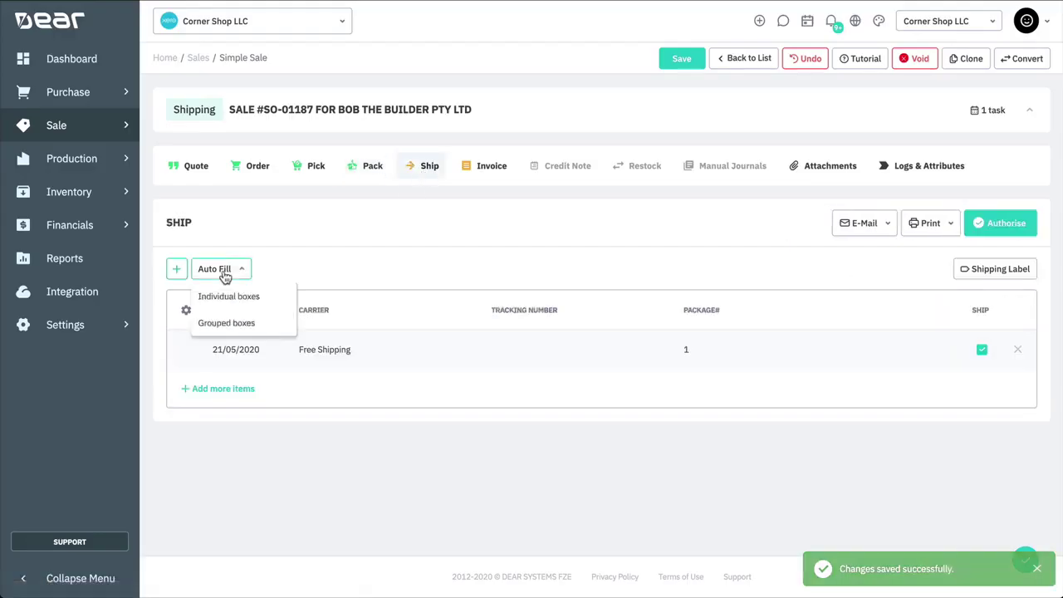
pyautogui.click(224, 297)
pyautogui.click(1002, 223)
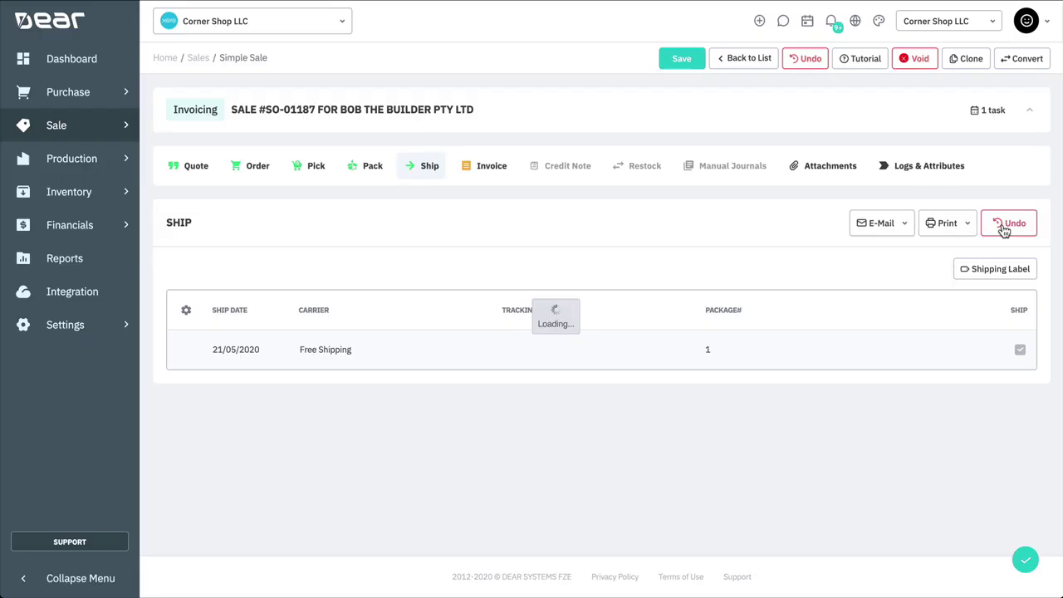